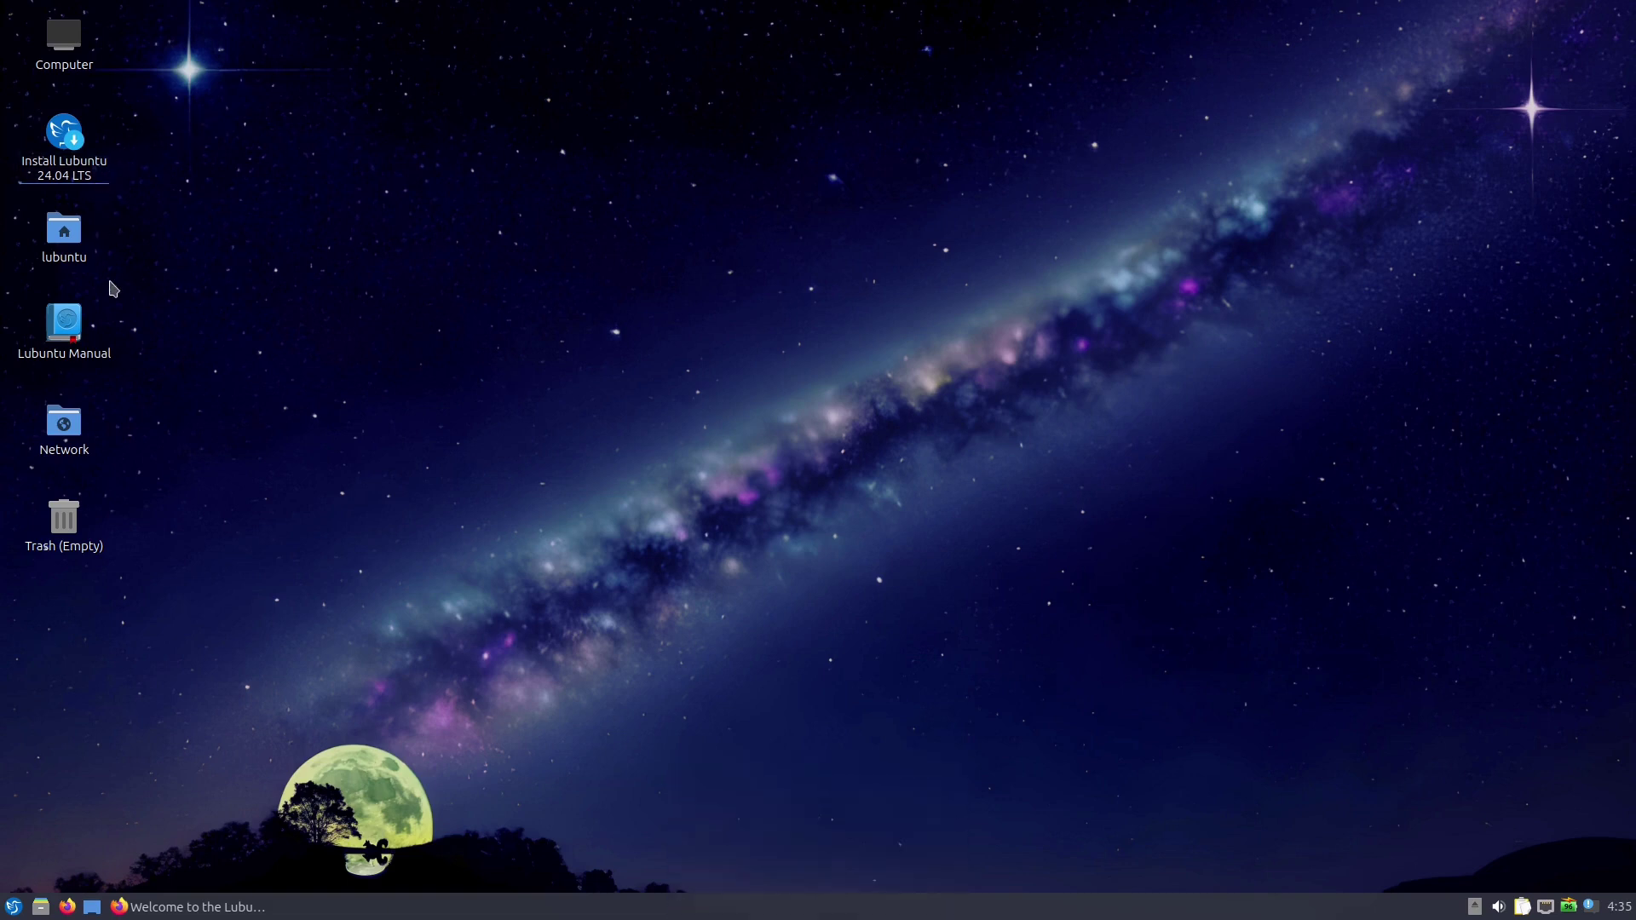
Look over the Lubuntu Manual, then minimize it to reveal the desktop.
{"action": "left_click", "coordinate": [74, 339]}
{"action": "left_click", "coordinate": [319, 347]}
{"action": "left_click", "coordinate": [190, 908]}
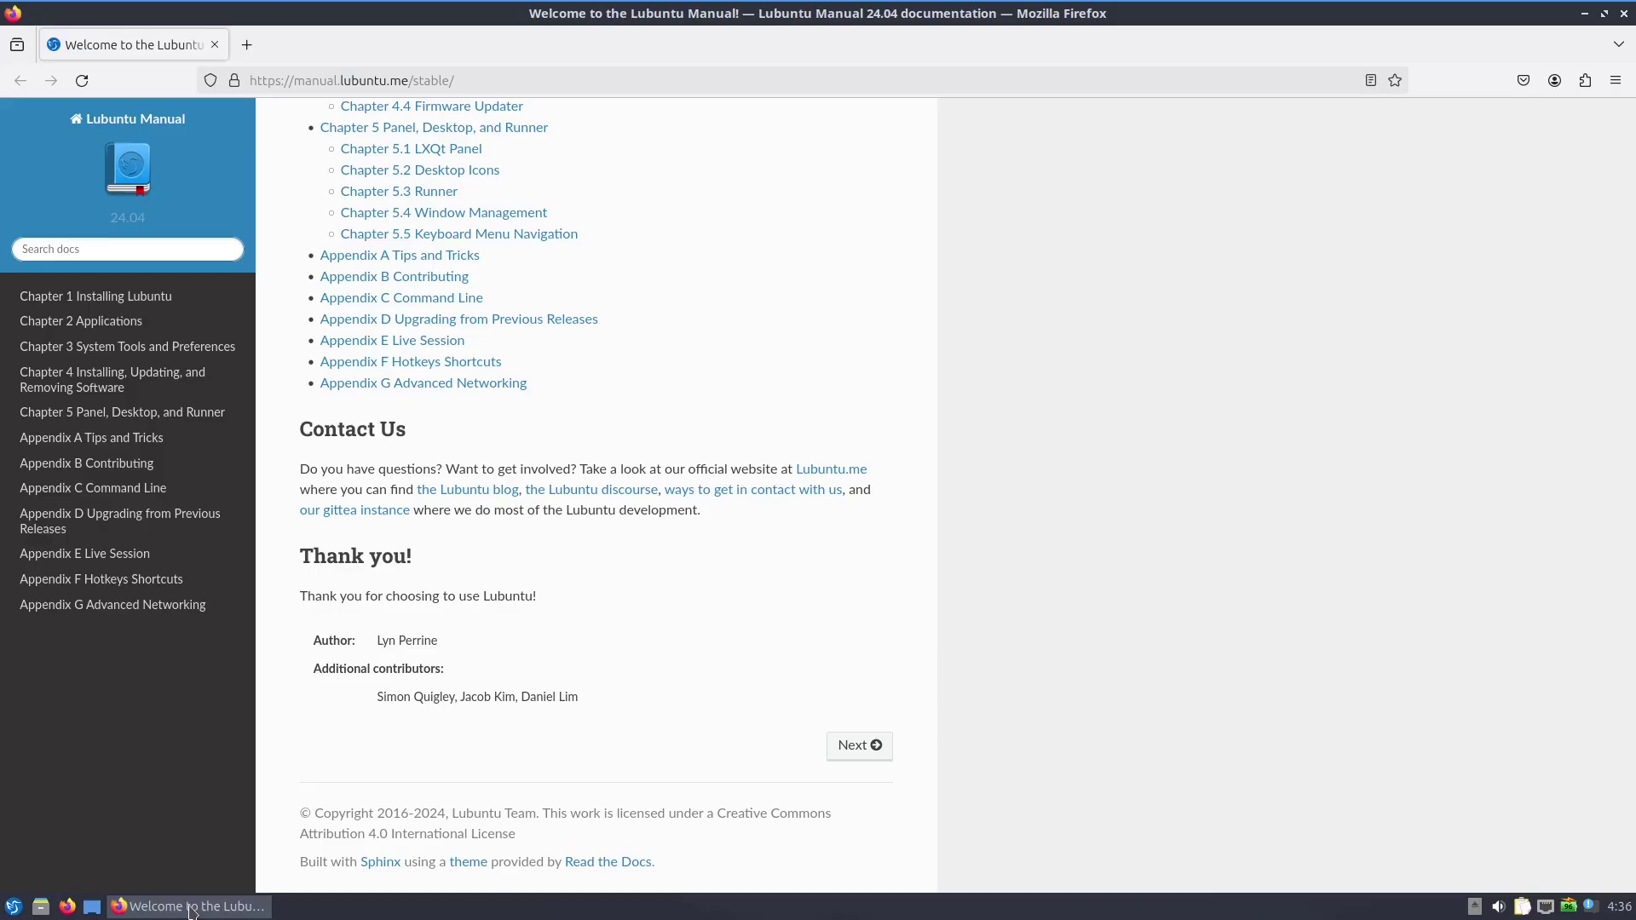
{"action": "scroll", "coordinate": [561, 552], "scroll_direction": "up", "scroll_amount": 10}
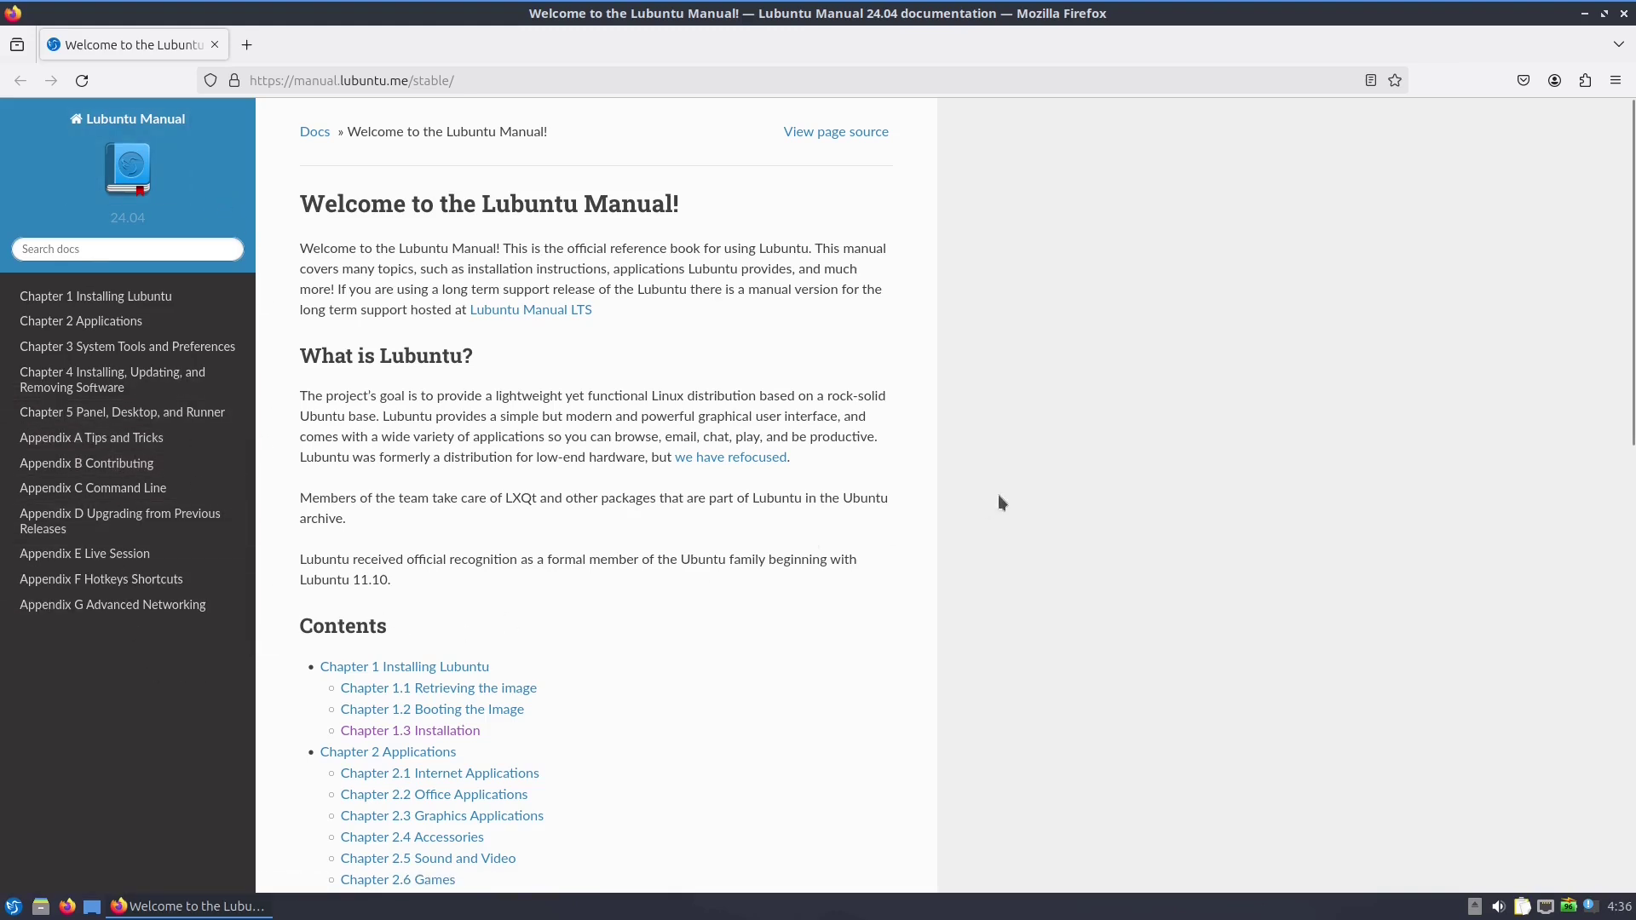
{"action": "left_click", "coordinate": [1585, 15]}
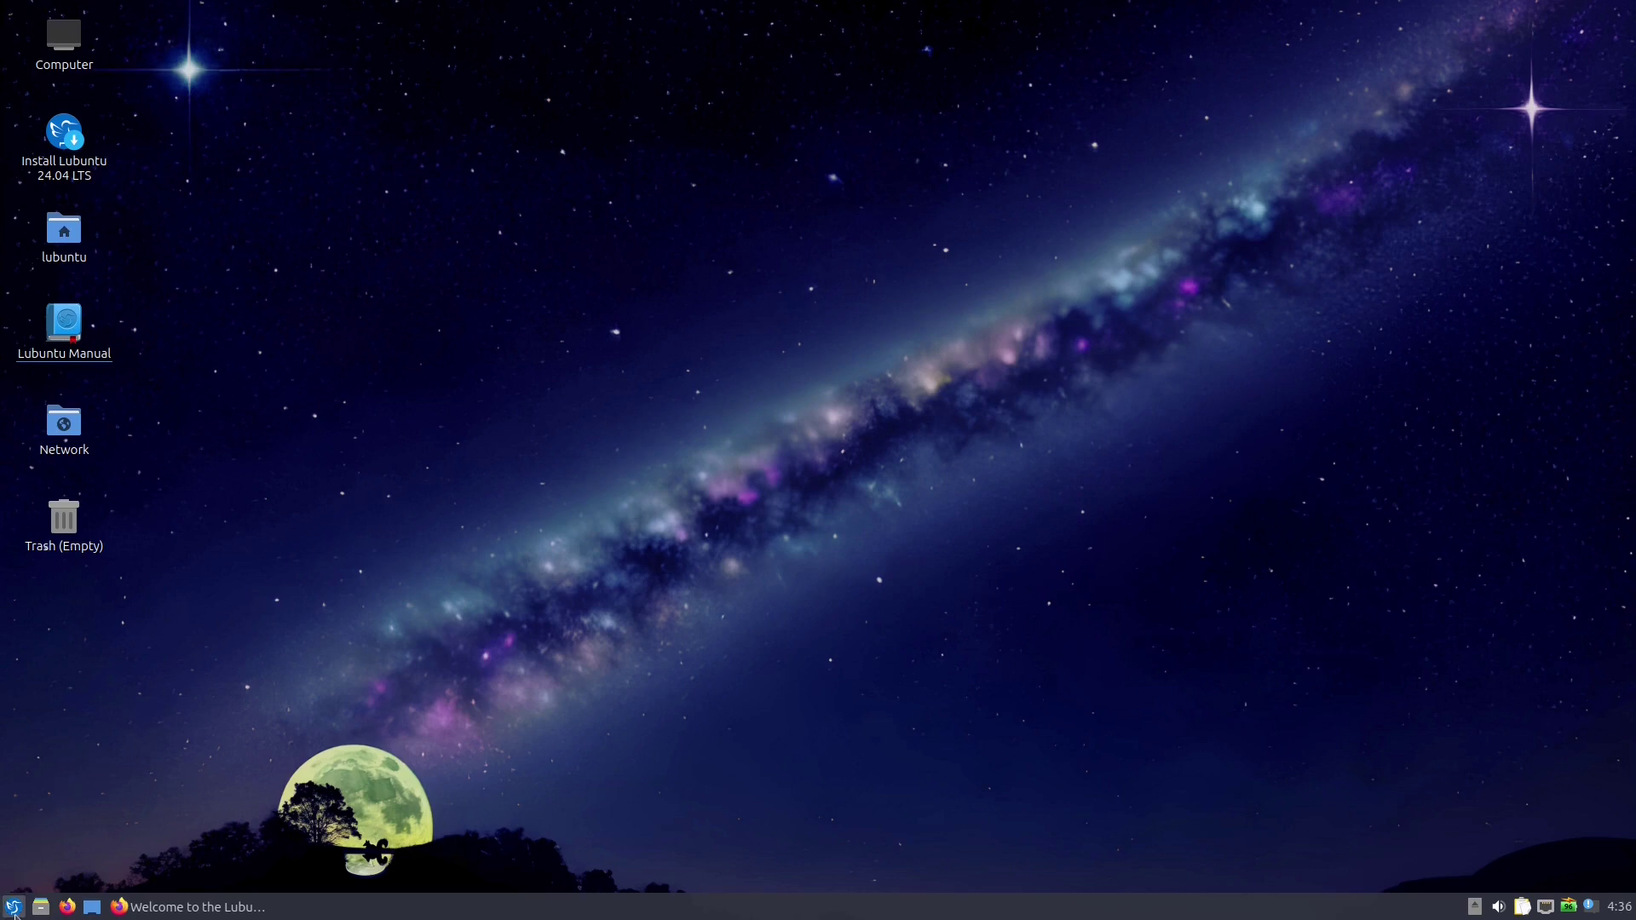
Launch the Discover software center from the application menu, then close it.
{"action": "left_click", "coordinate": [11, 908]}
{"action": "mouse_move", "coordinate": [54, 640]}
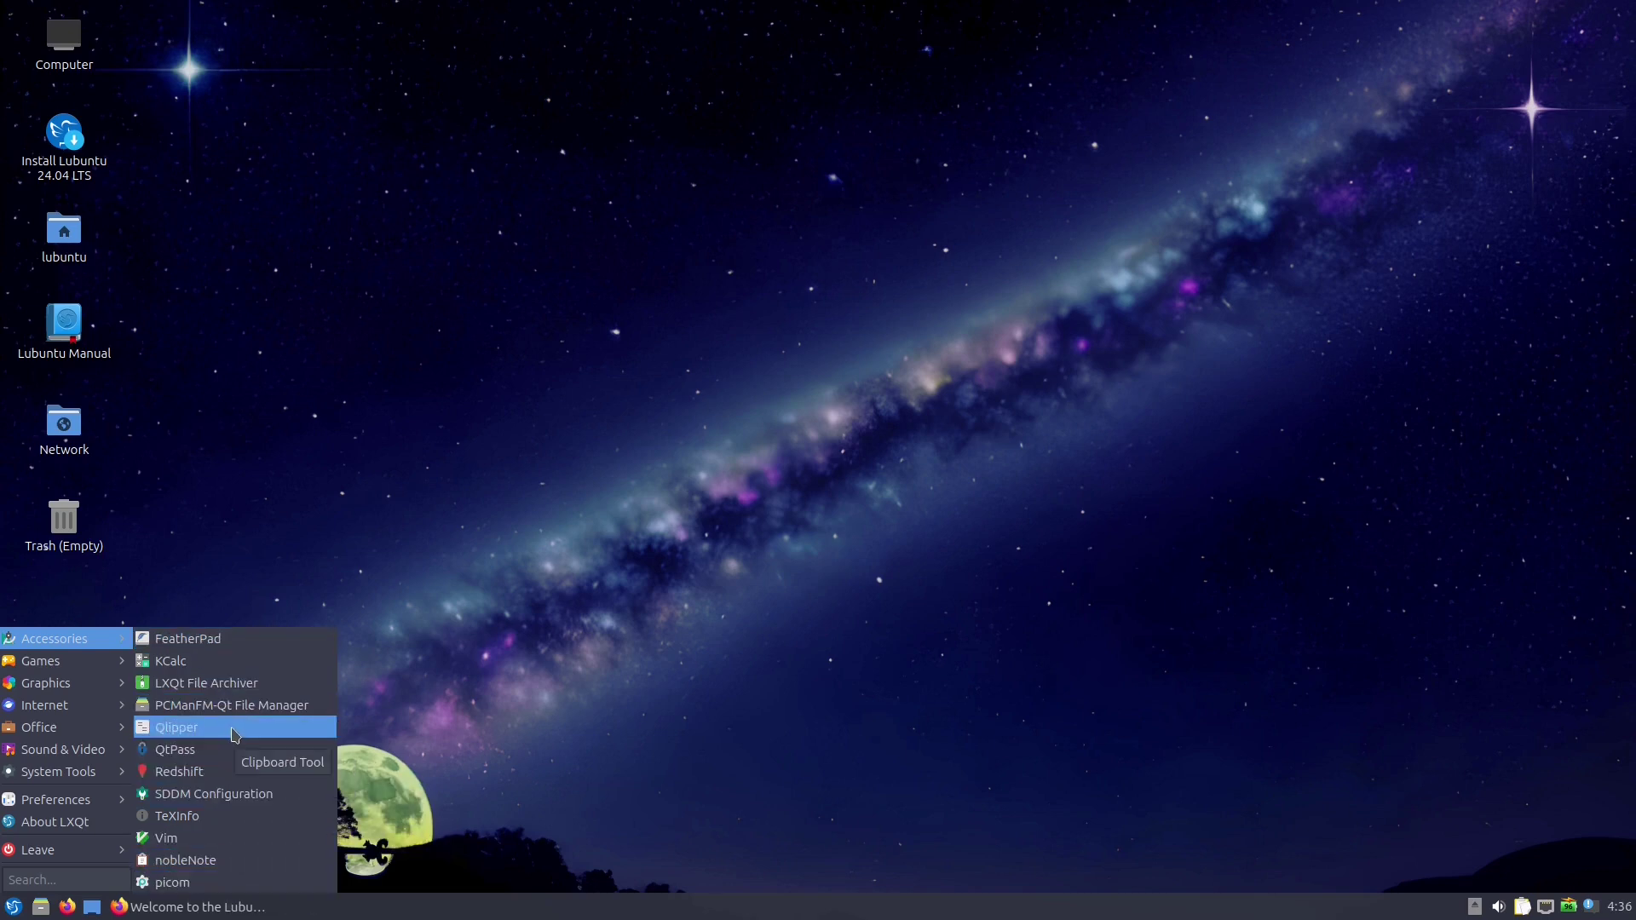
{"action": "key", "text": "Escape"}
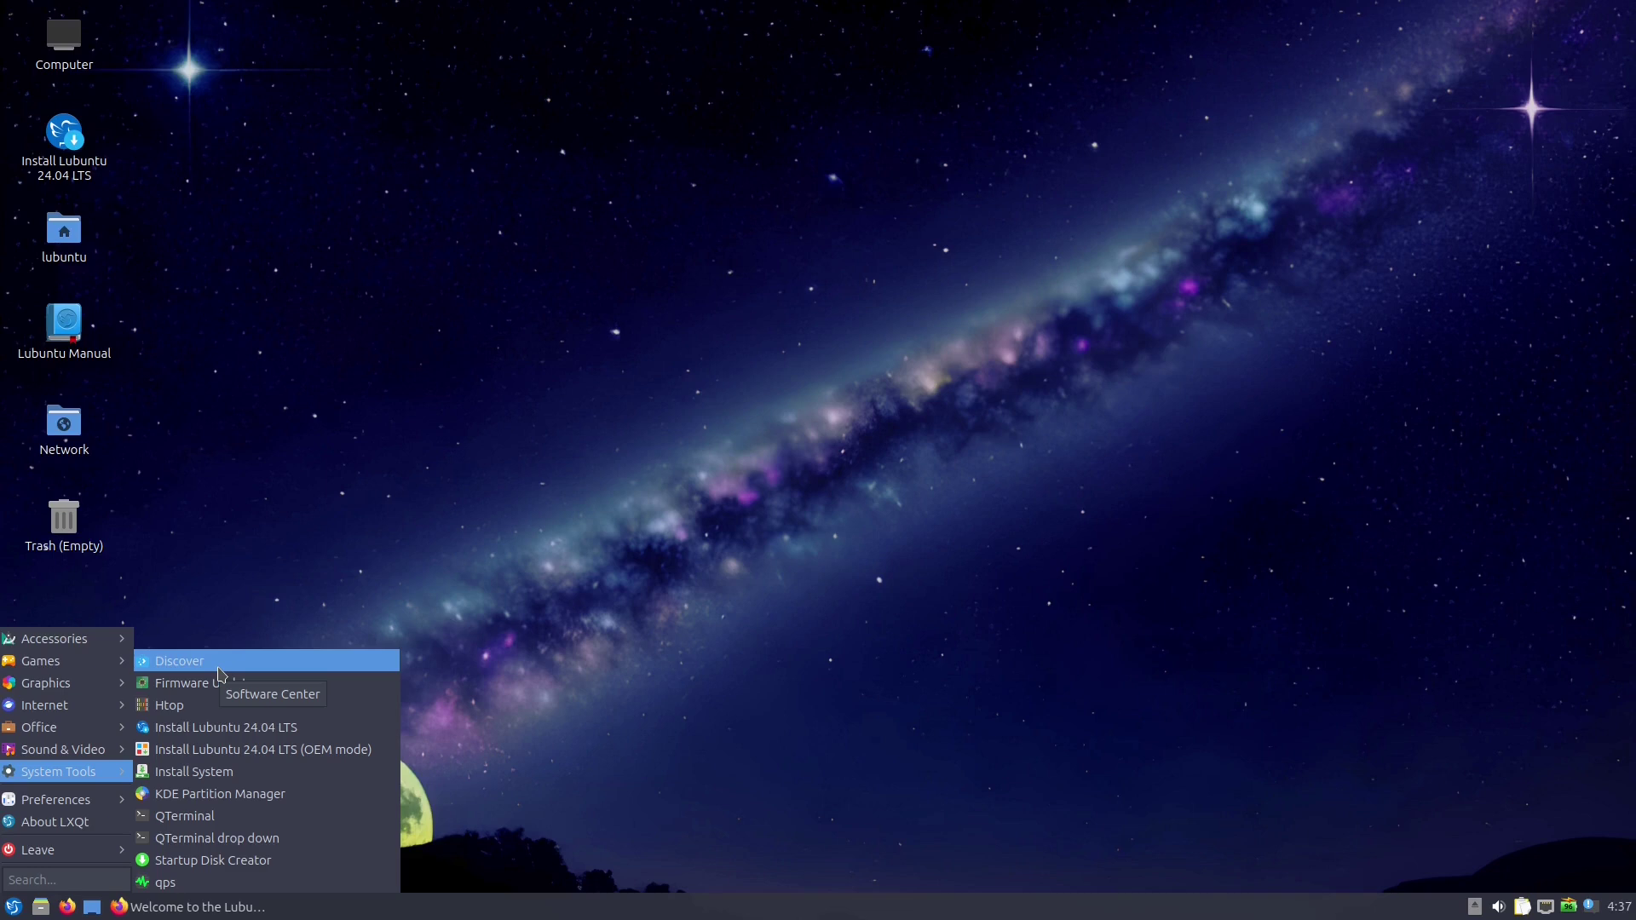
{"action": "left_click", "coordinate": [219, 673]}
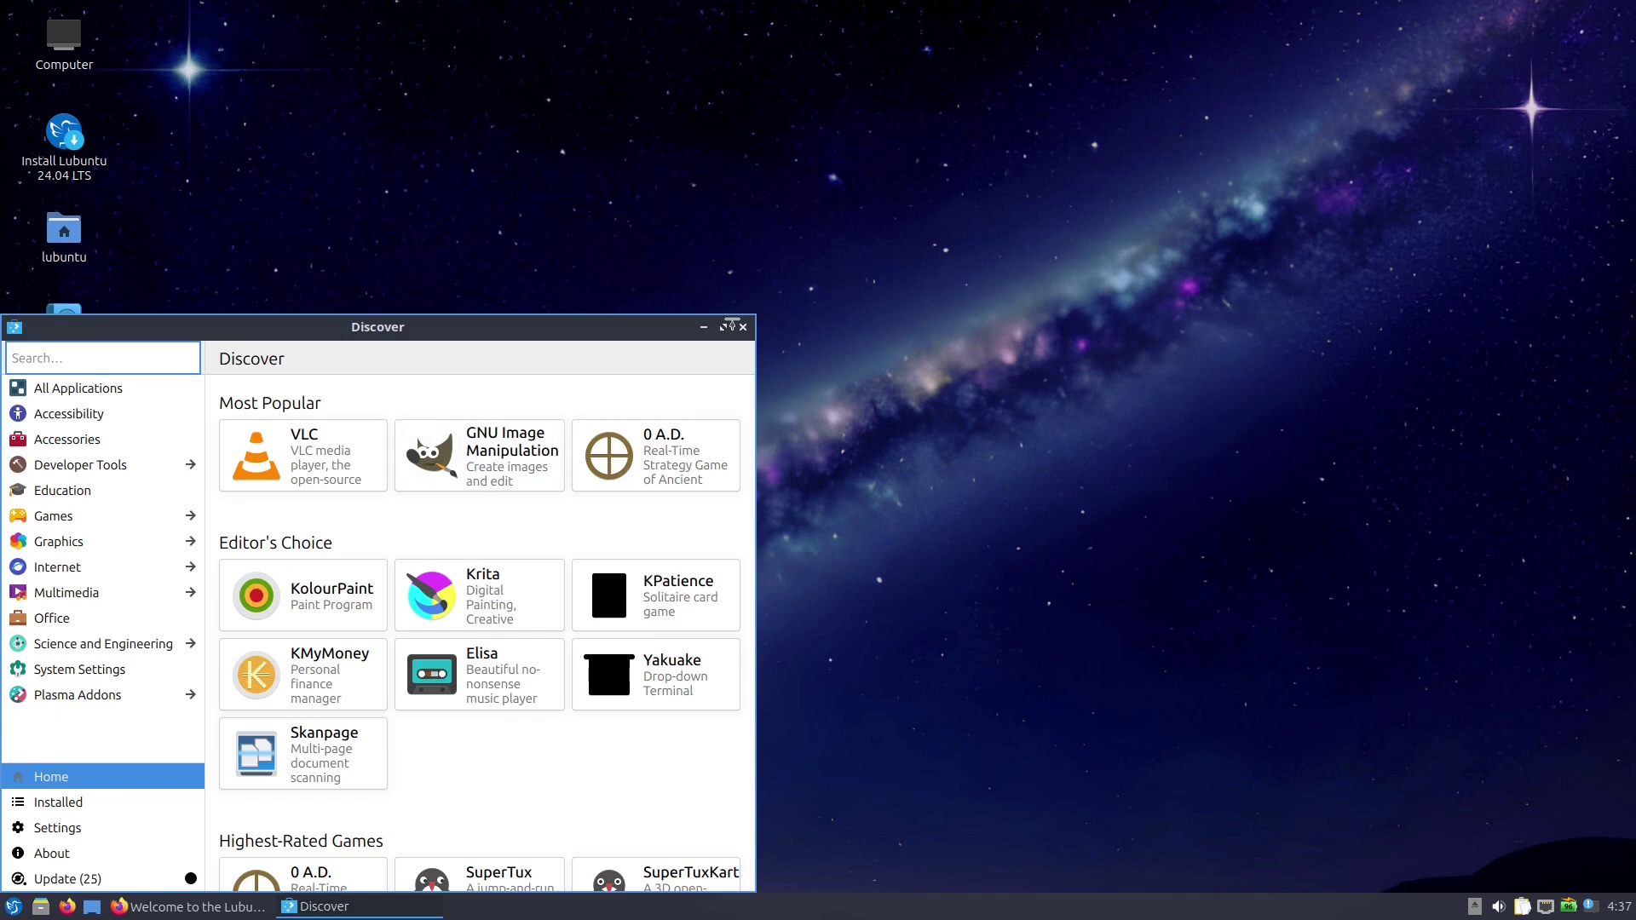
{"action": "left_click", "coordinate": [742, 328]}
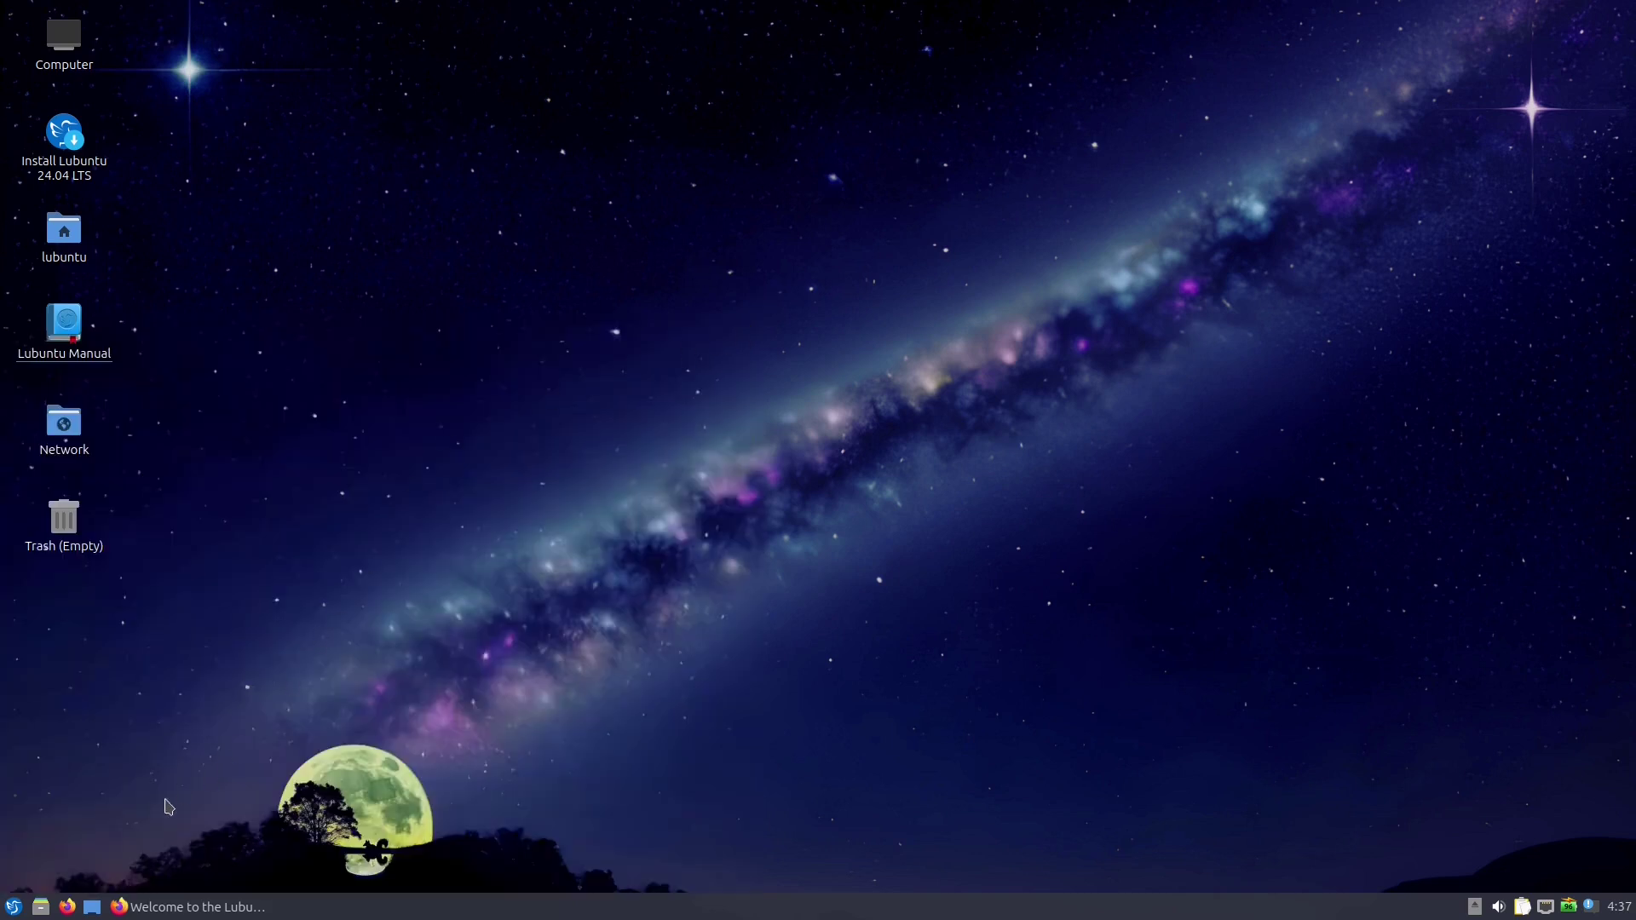
View the About LXQt information and close it.
{"action": "left_click", "coordinate": [13, 910]}
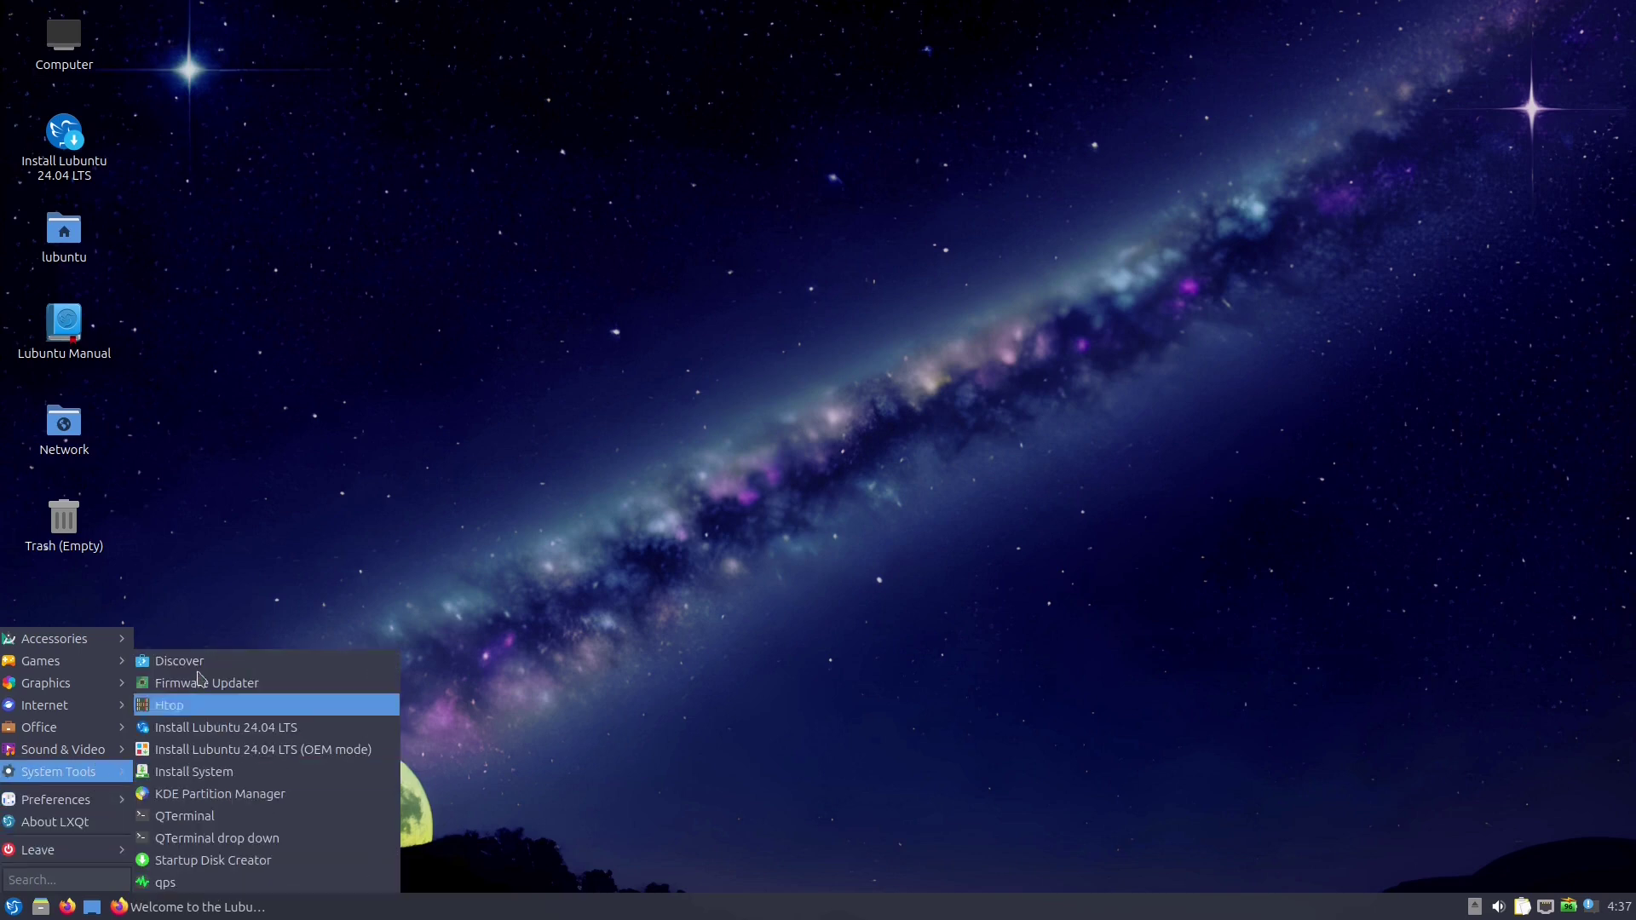
{"action": "mouse_move", "coordinate": [55, 799]}
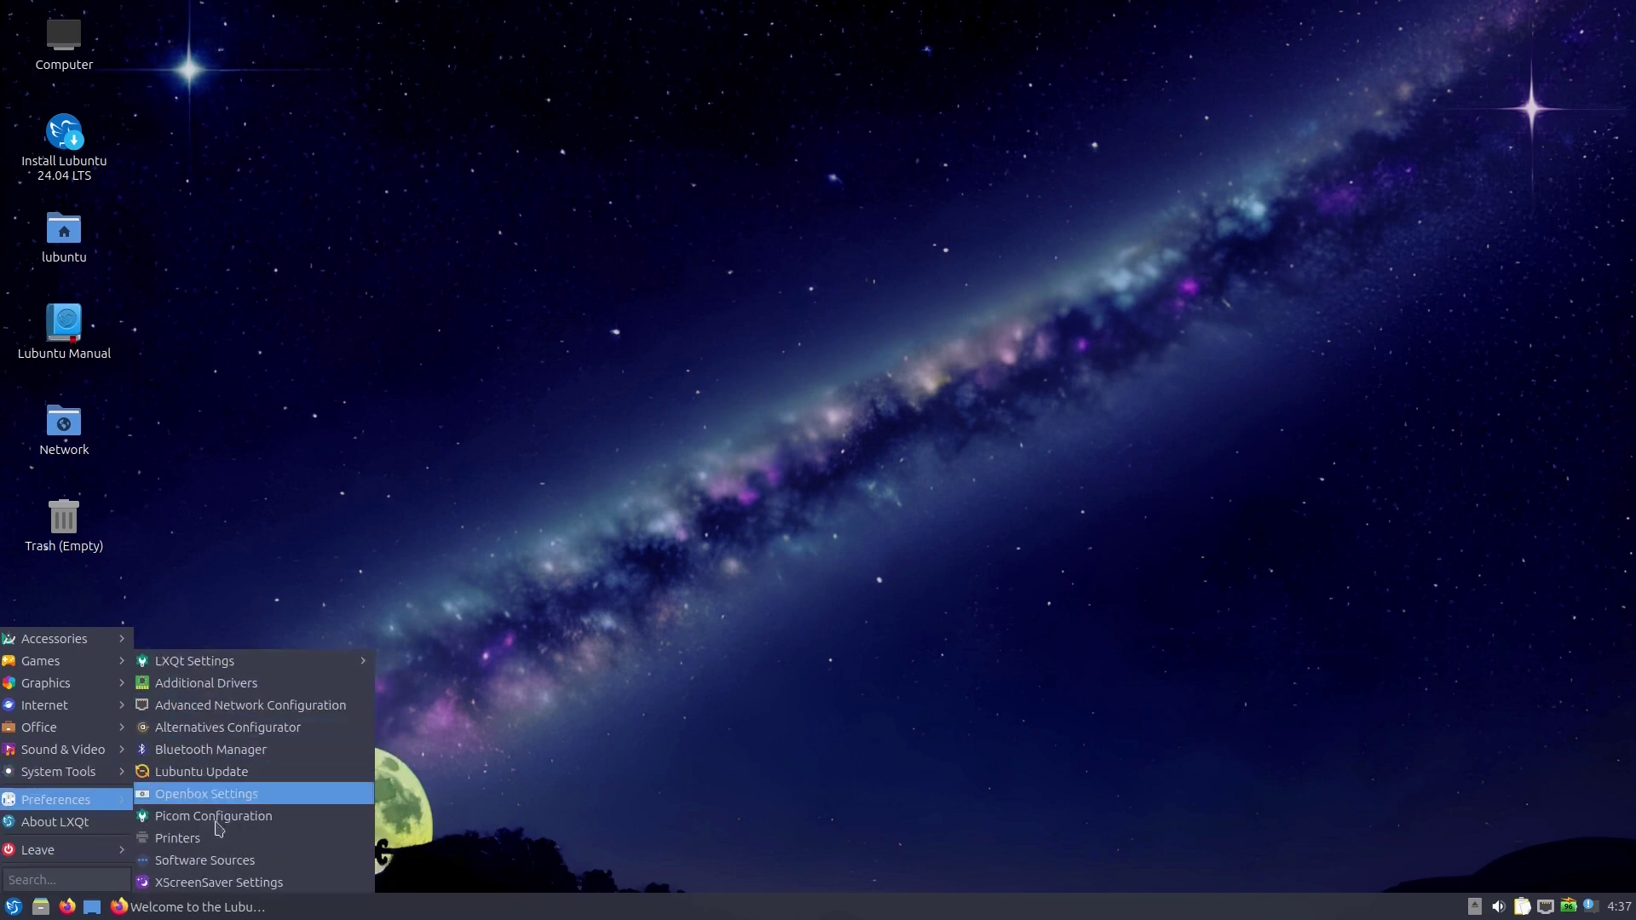
{"action": "mouse_move", "coordinate": [195, 661]}
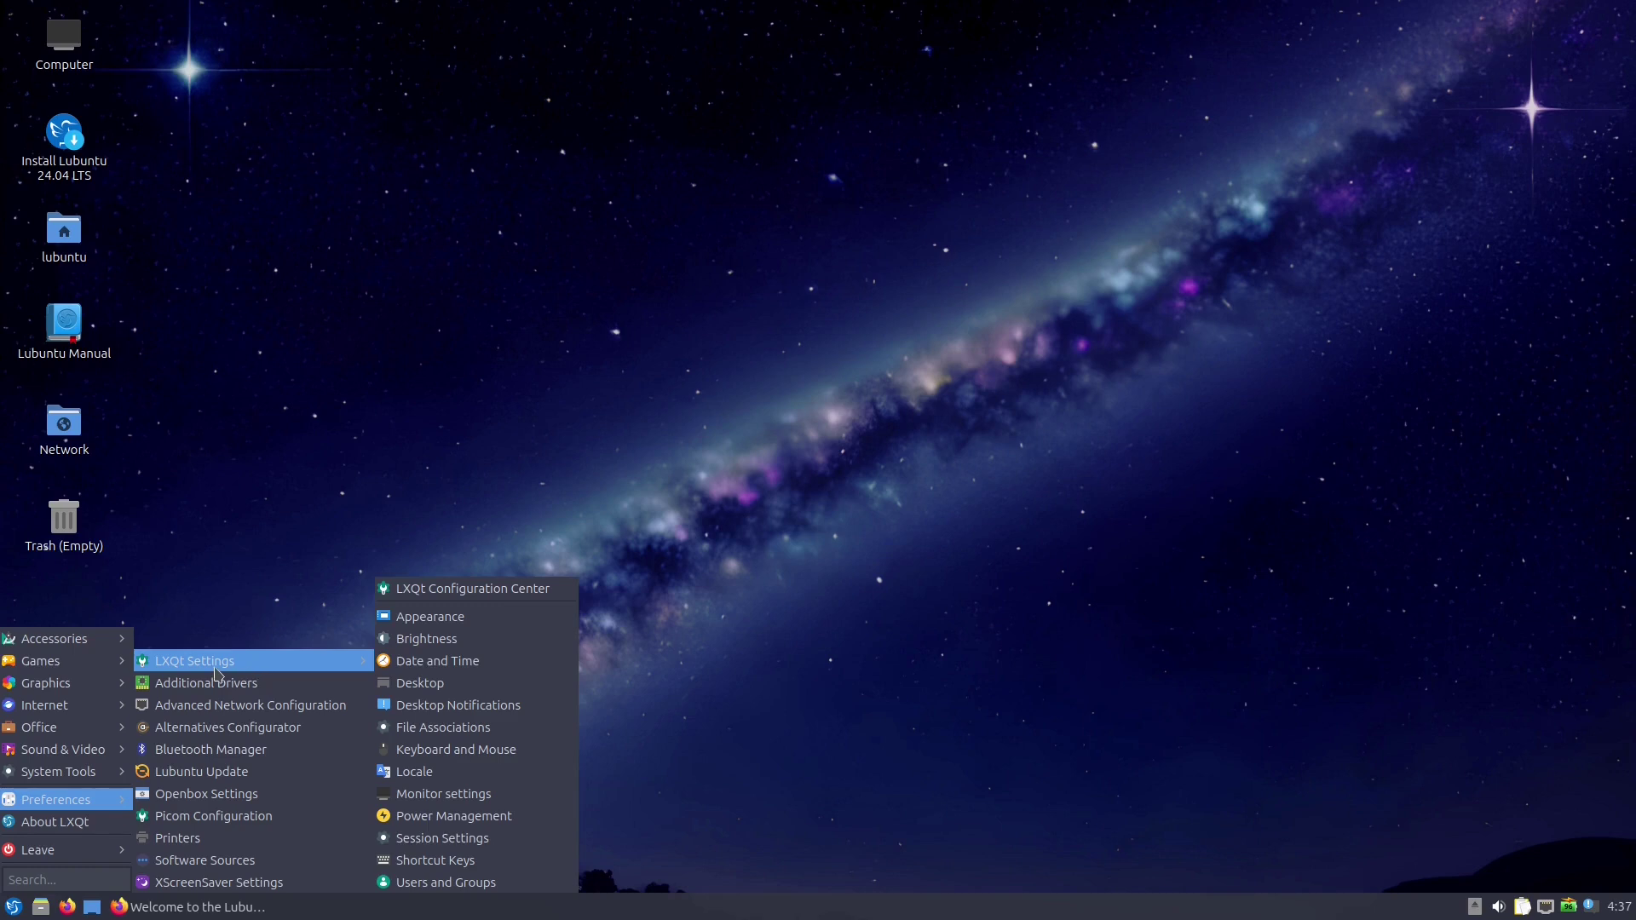
{"action": "left_click", "coordinate": [82, 823]}
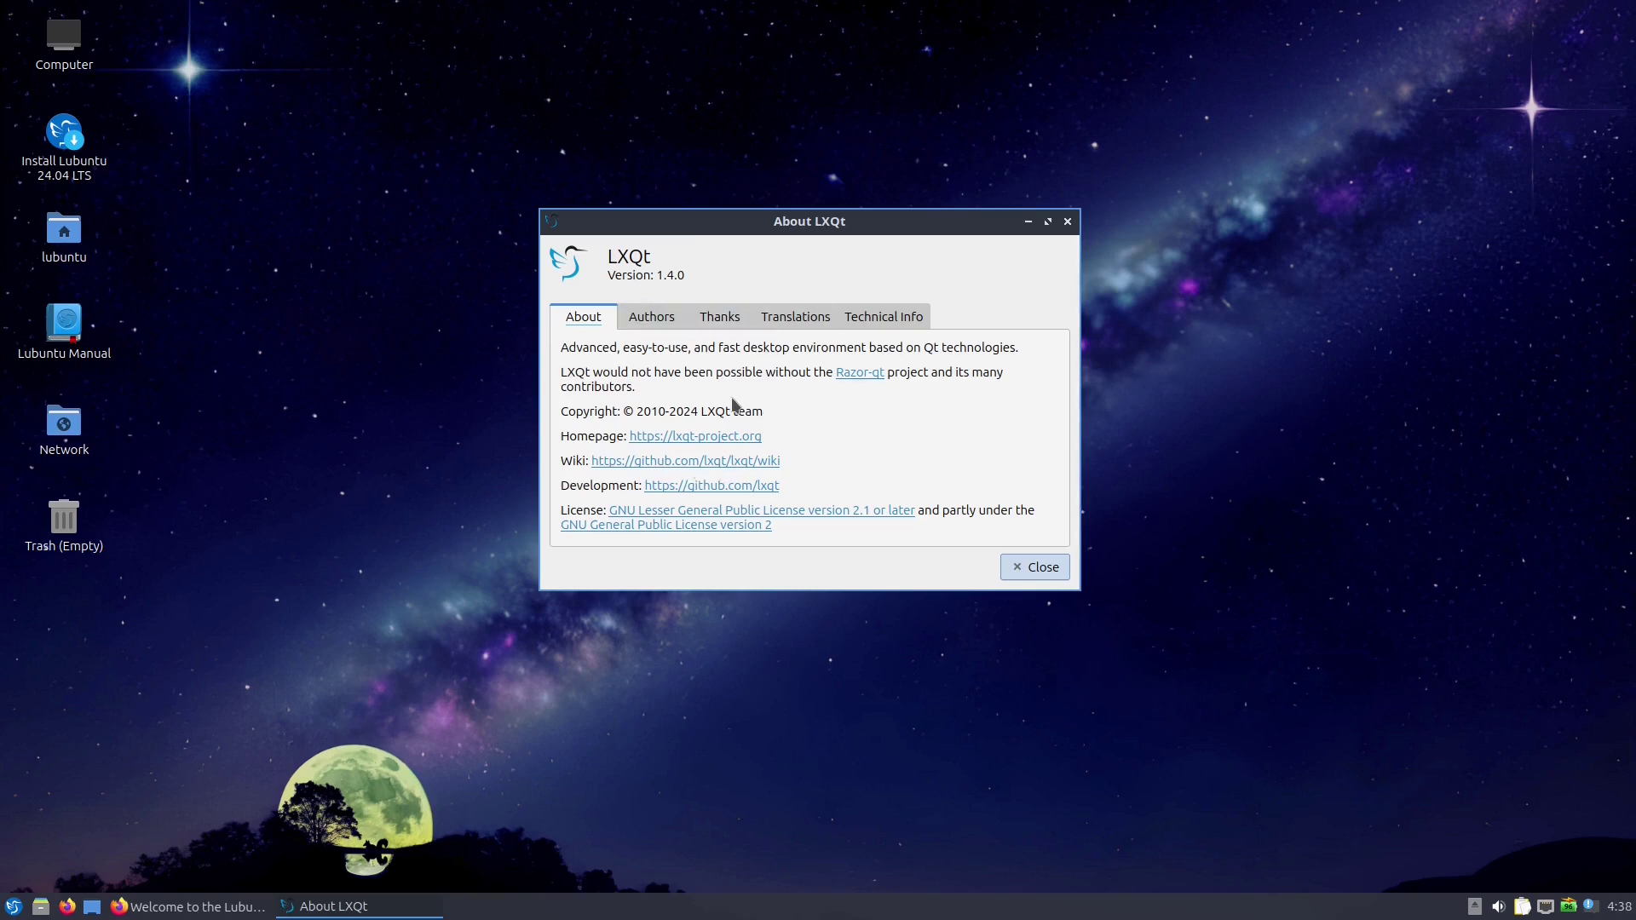
{"action": "left_click", "coordinate": [1069, 223]}
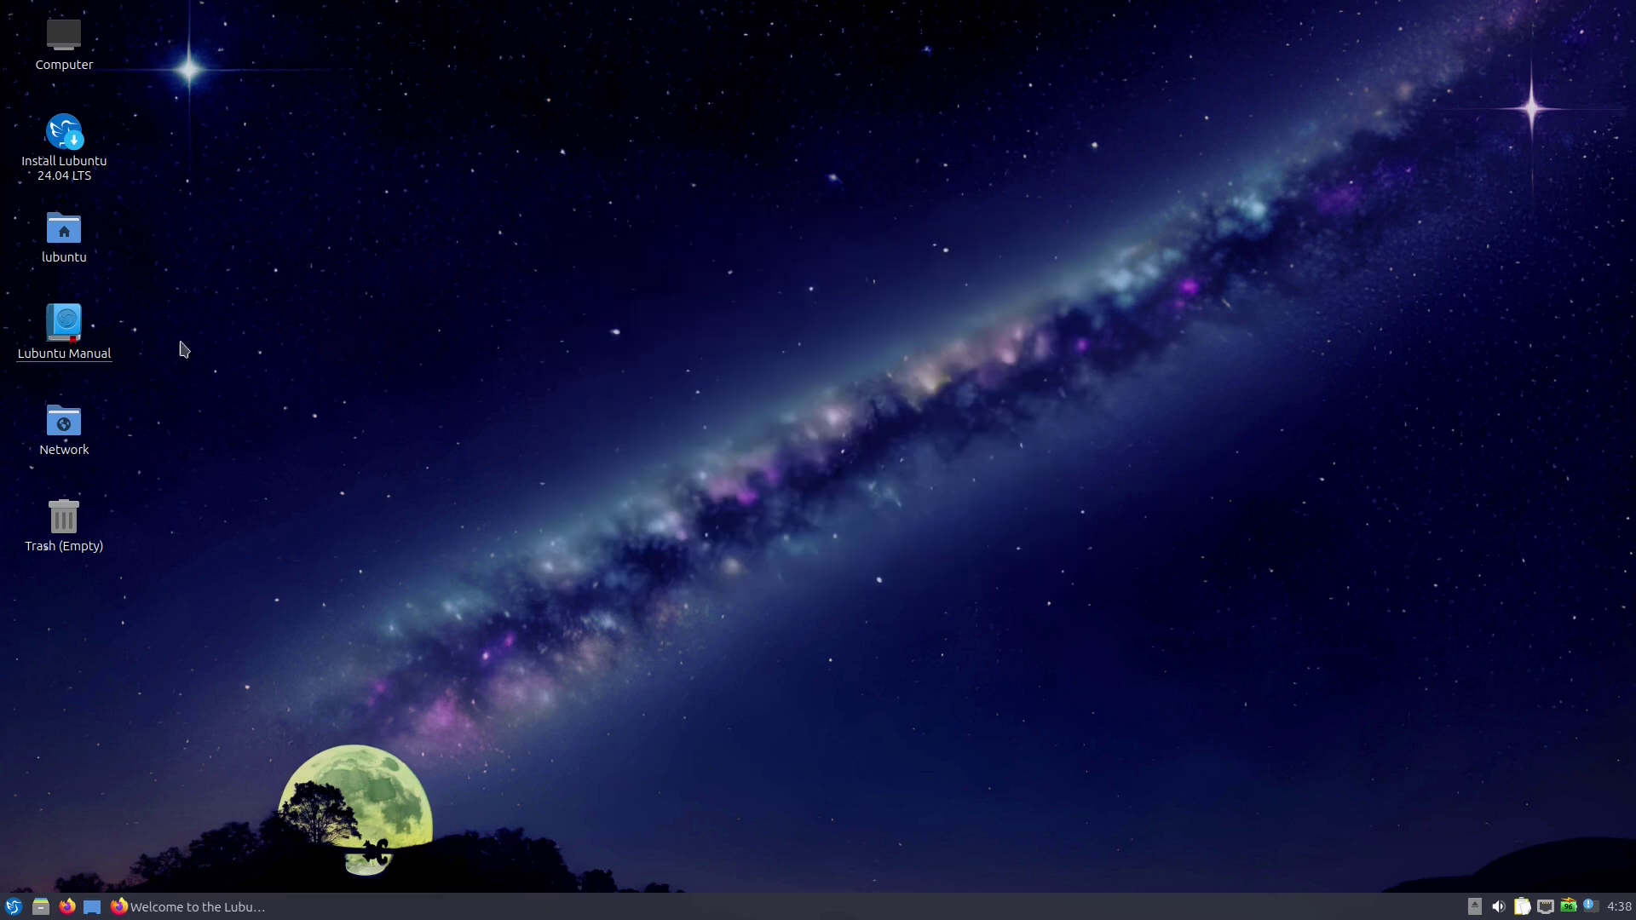
Launch Install Lubuntu 24.04 LTS and accept the welcome, New York time zone and keyboard pages.
{"action": "left_click", "coordinate": [74, 151]}
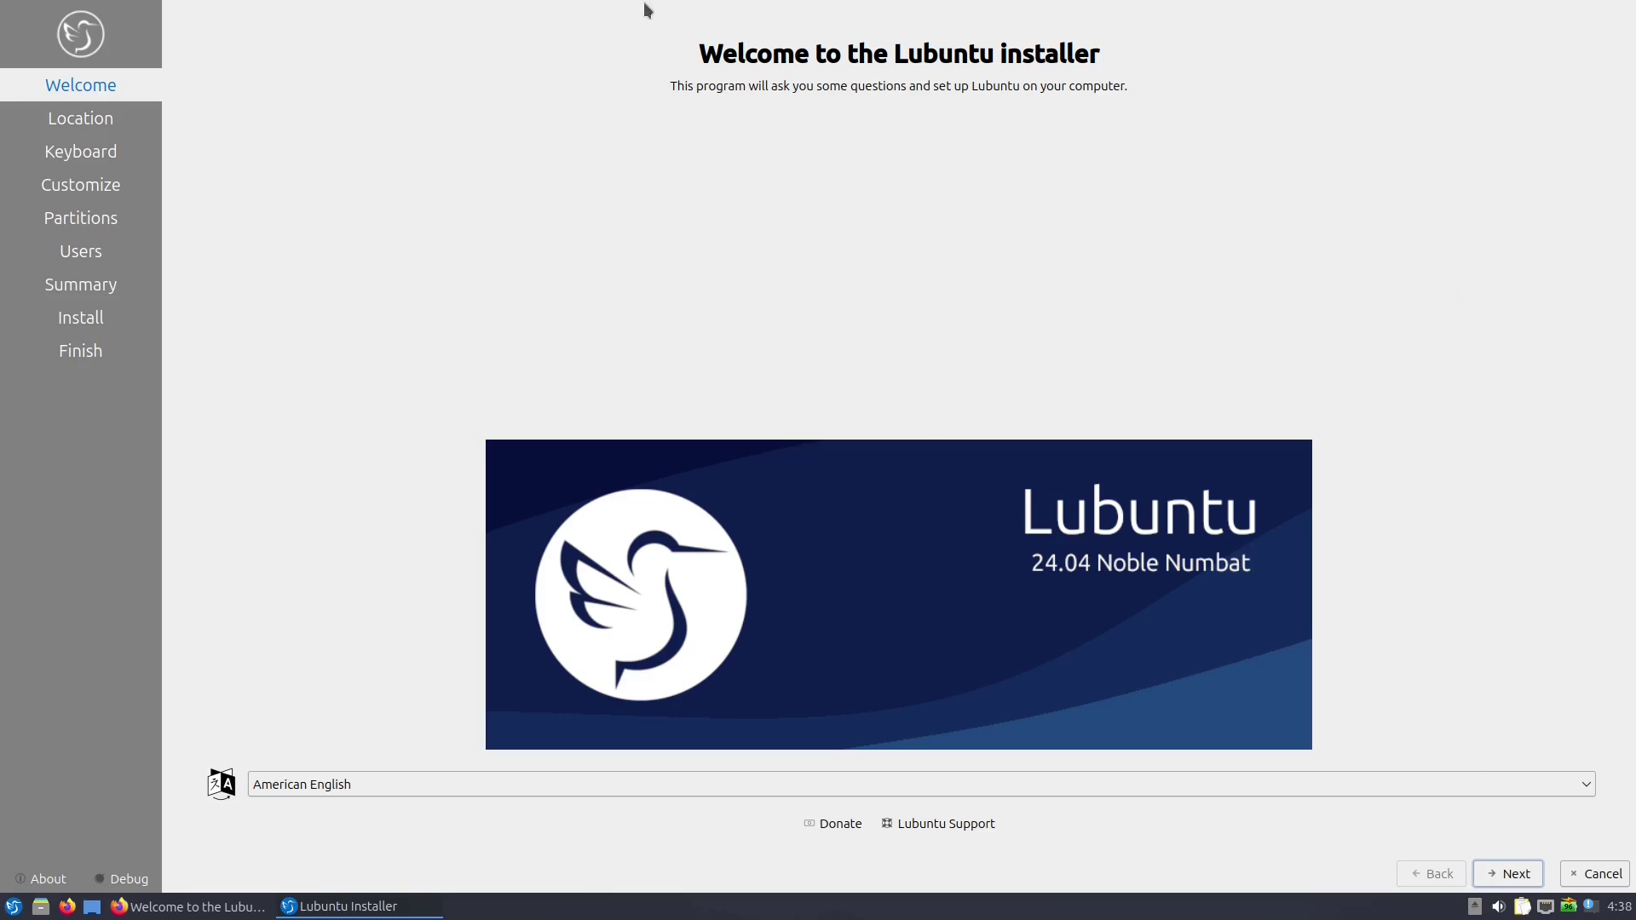
{"action": "left_click", "coordinate": [1506, 874]}
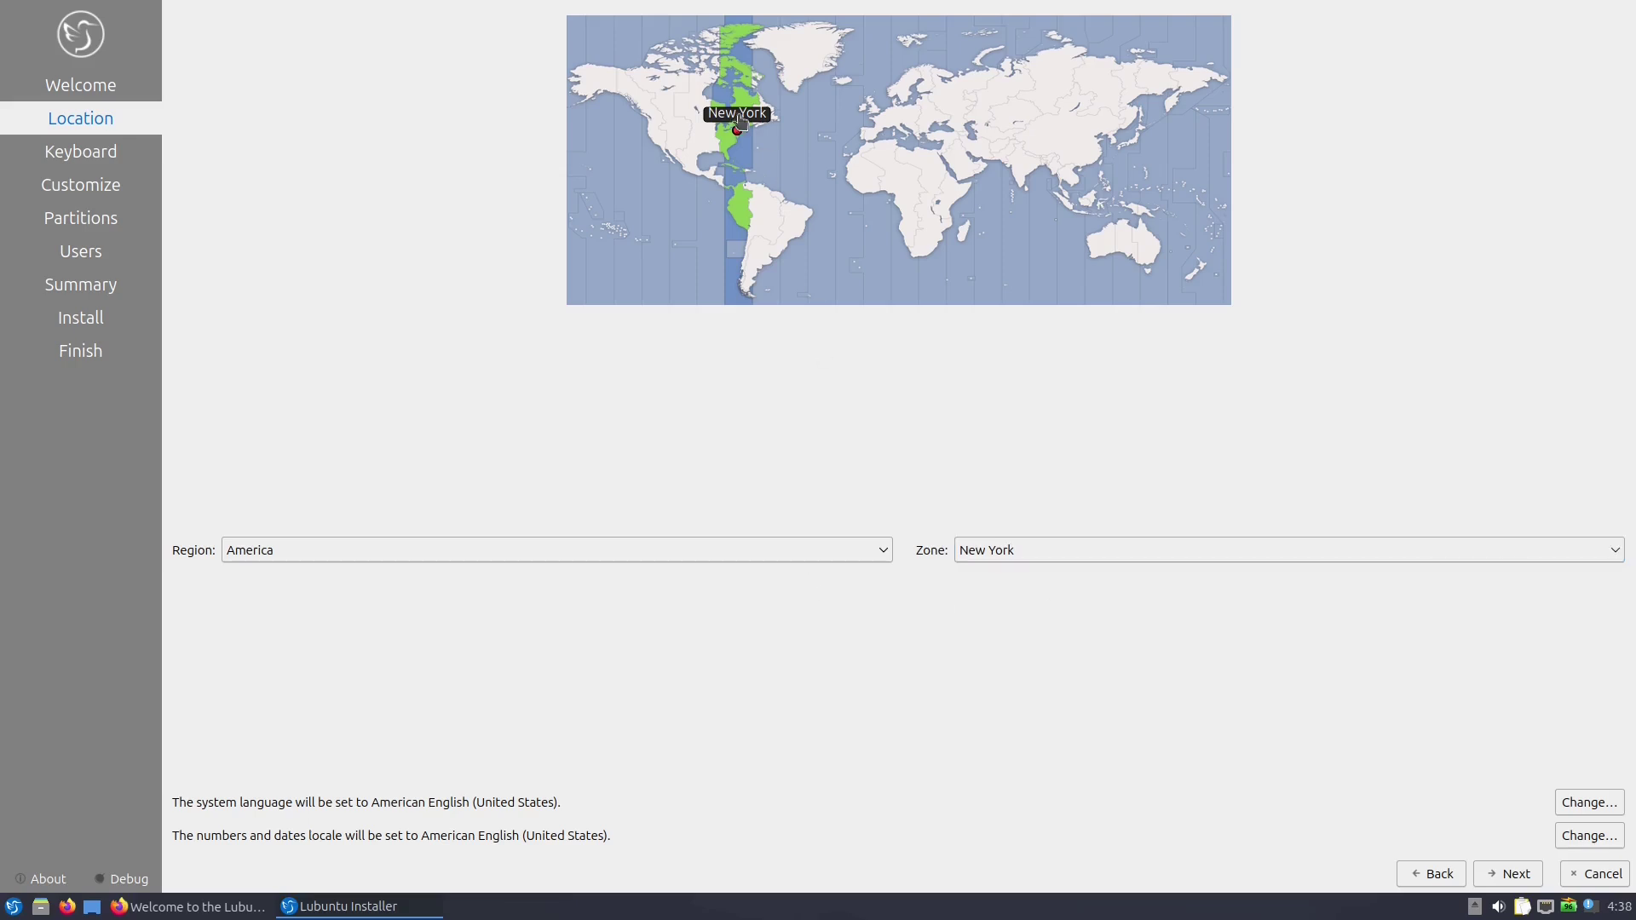
{"action": "left_click", "coordinate": [1516, 874]}
{"action": "left_click", "coordinate": [1516, 874]}
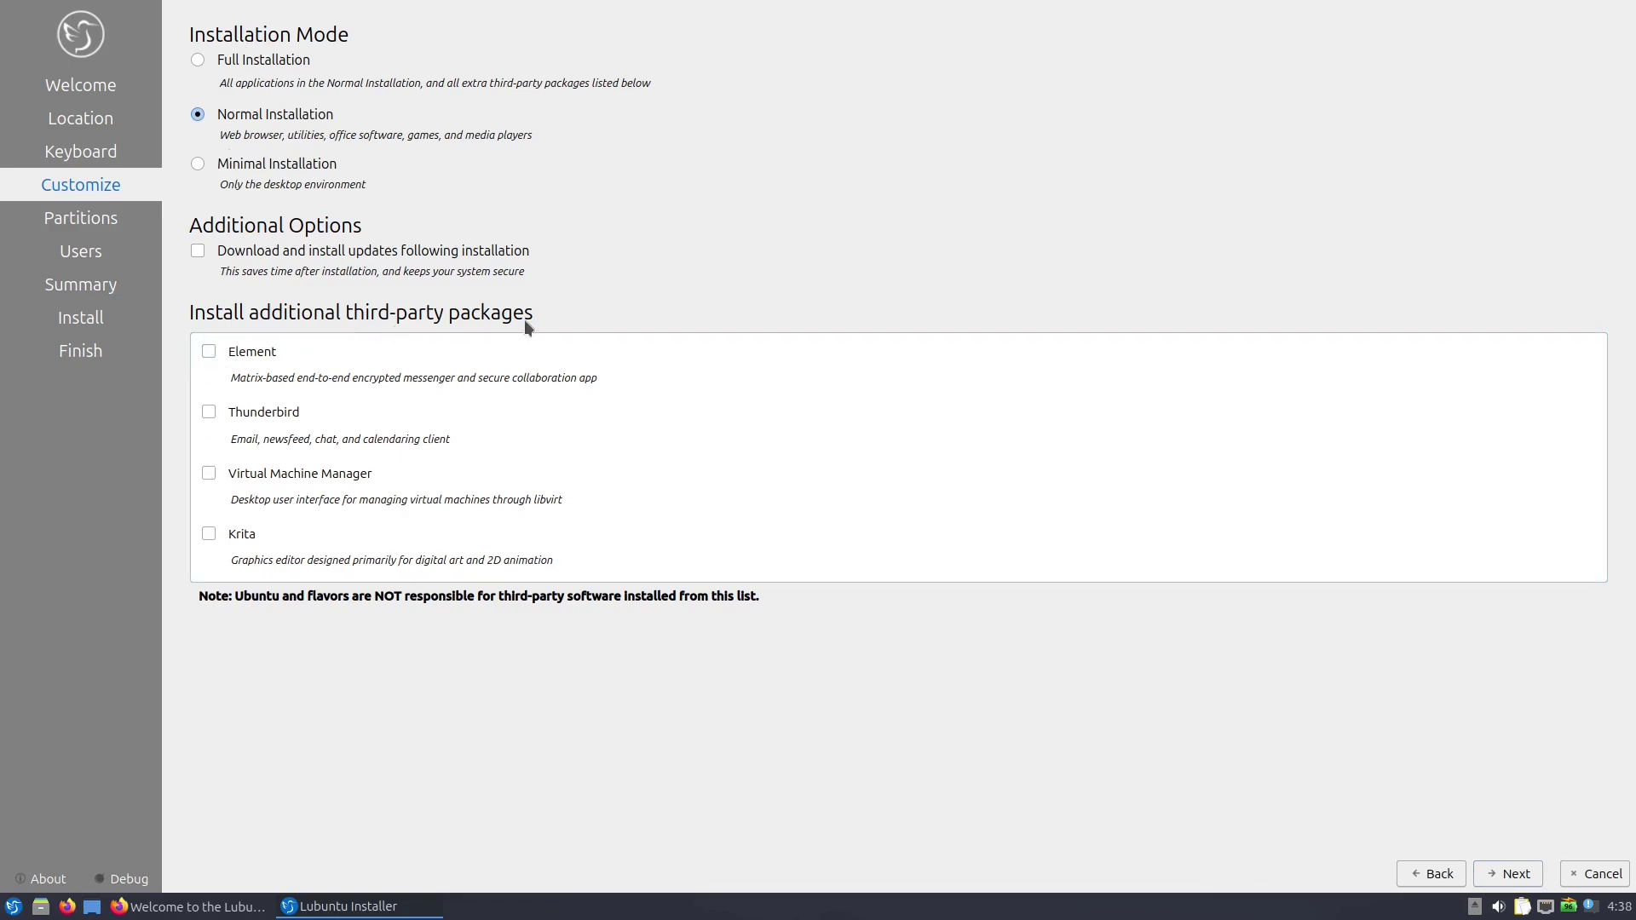
Settle on Minimal Installation with updates downloaded after installation, then continue.
{"action": "left_click", "coordinate": [198, 61]}
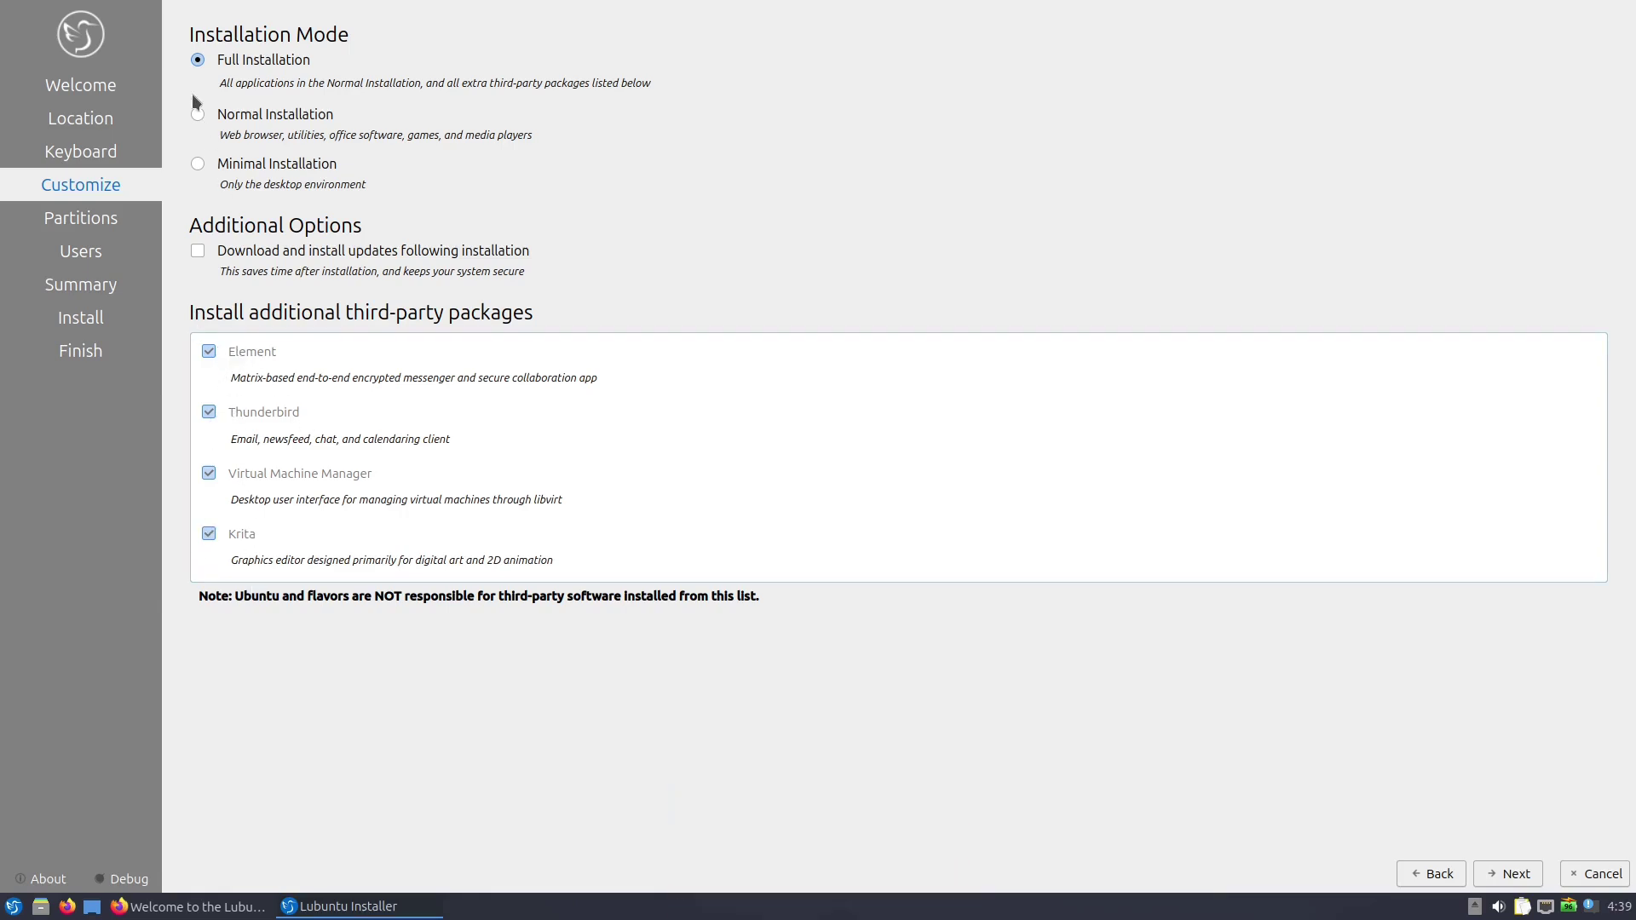
{"action": "left_click", "coordinate": [199, 116]}
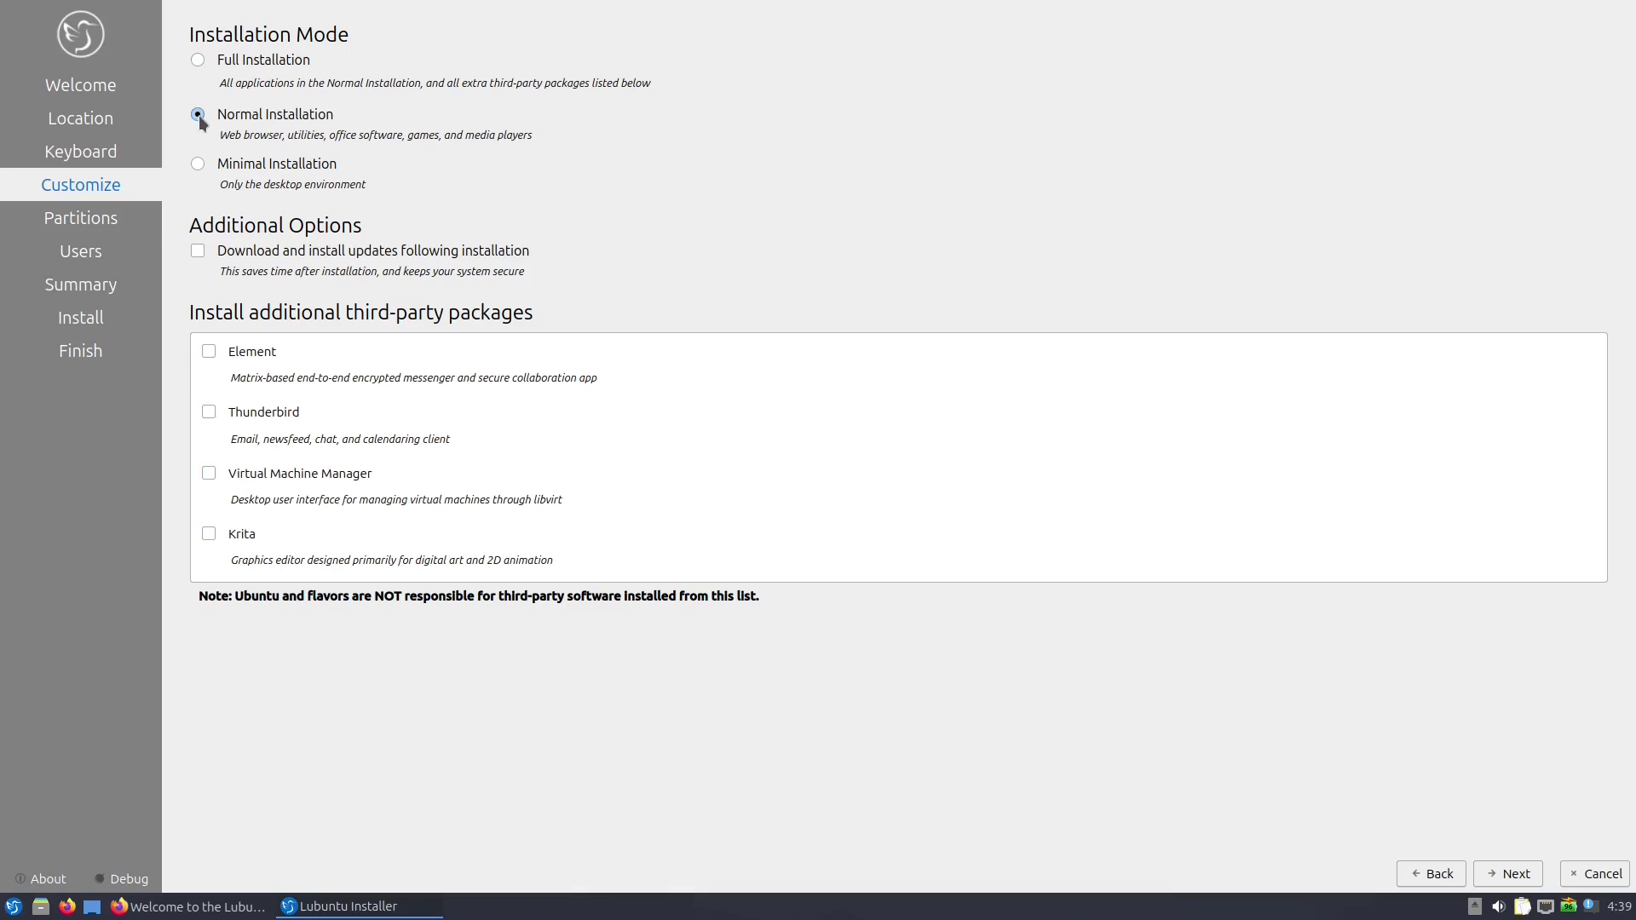
{"action": "left_click", "coordinate": [198, 166]}
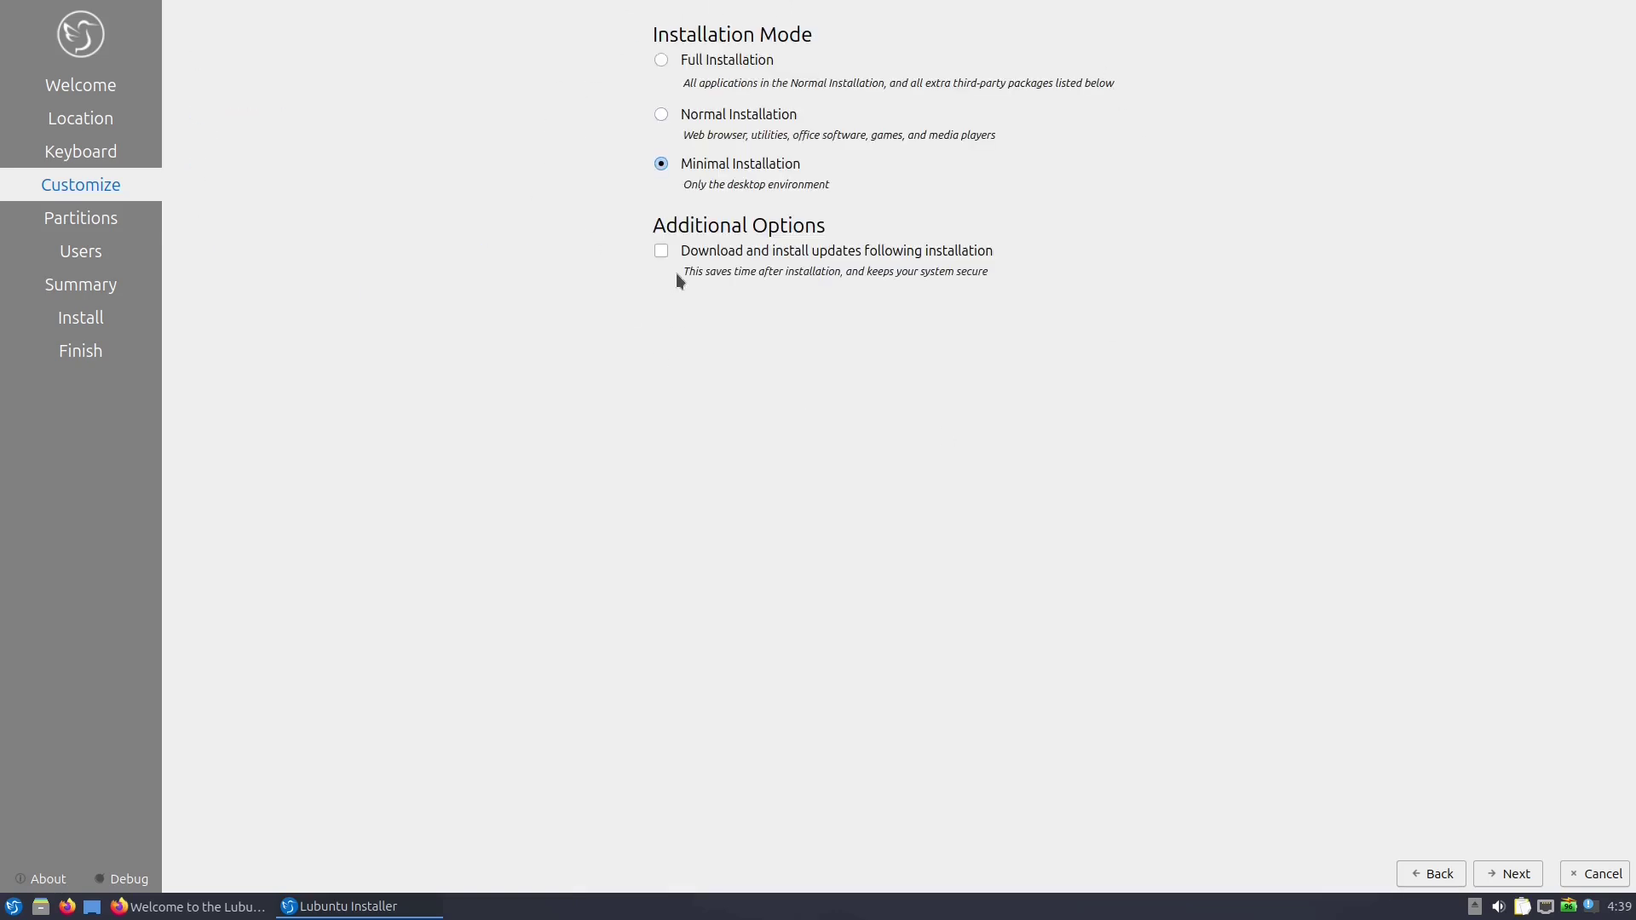
{"action": "left_click", "coordinate": [662, 251]}
{"action": "left_click", "coordinate": [1516, 875]}
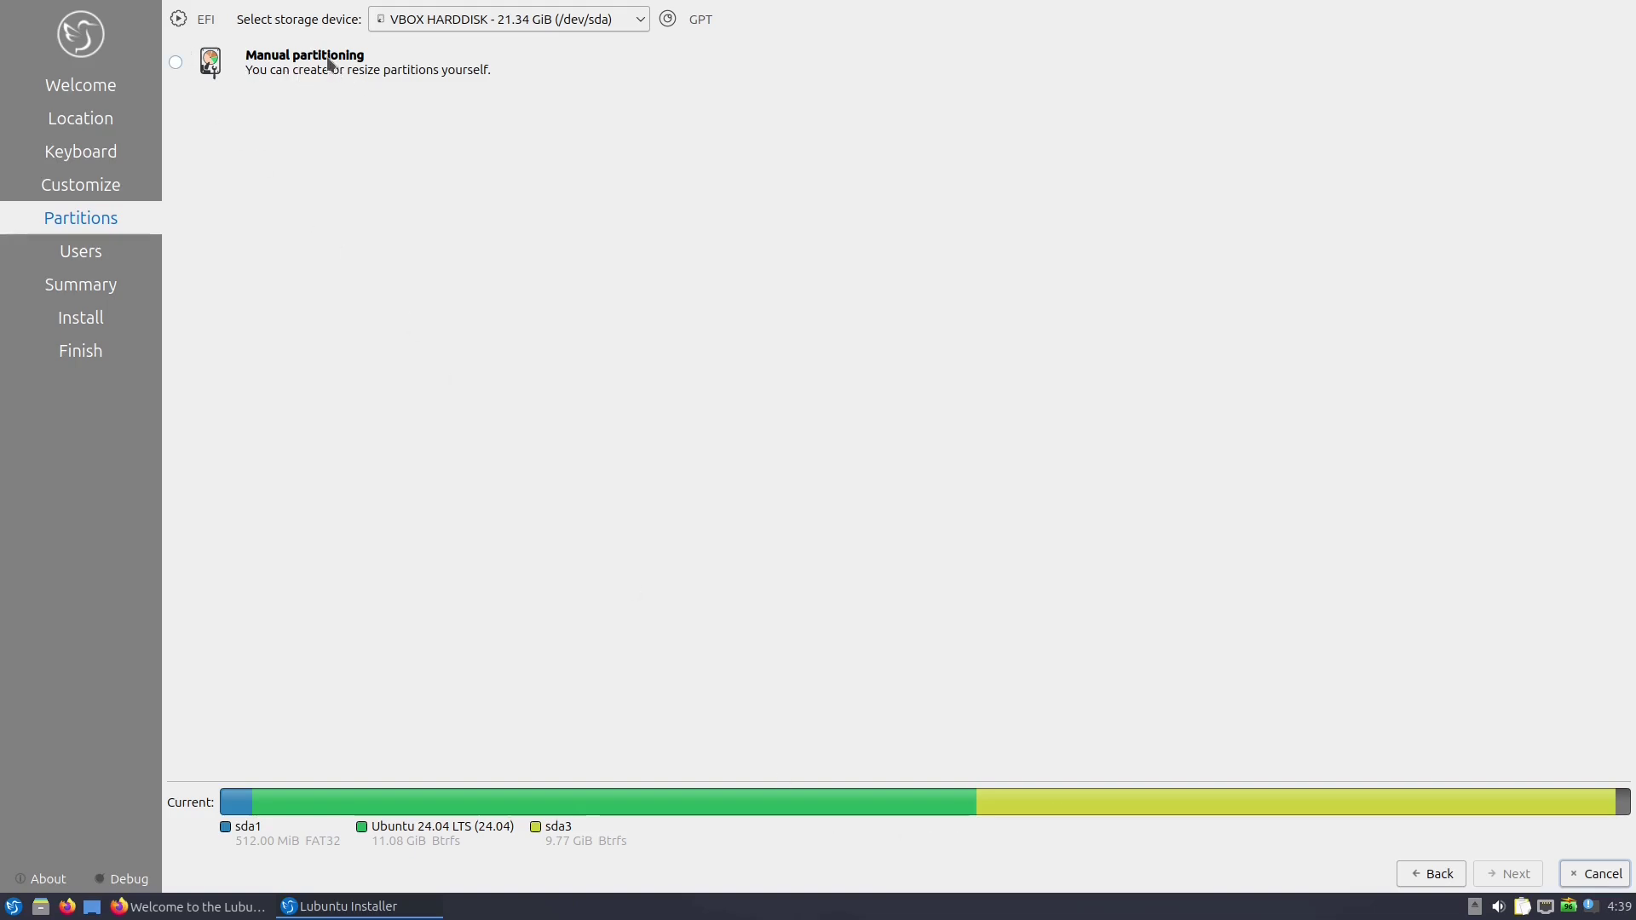
Choose Manual partitioning and delete the existing partitions, including /dev/sda2.
{"action": "left_click", "coordinate": [177, 62]}
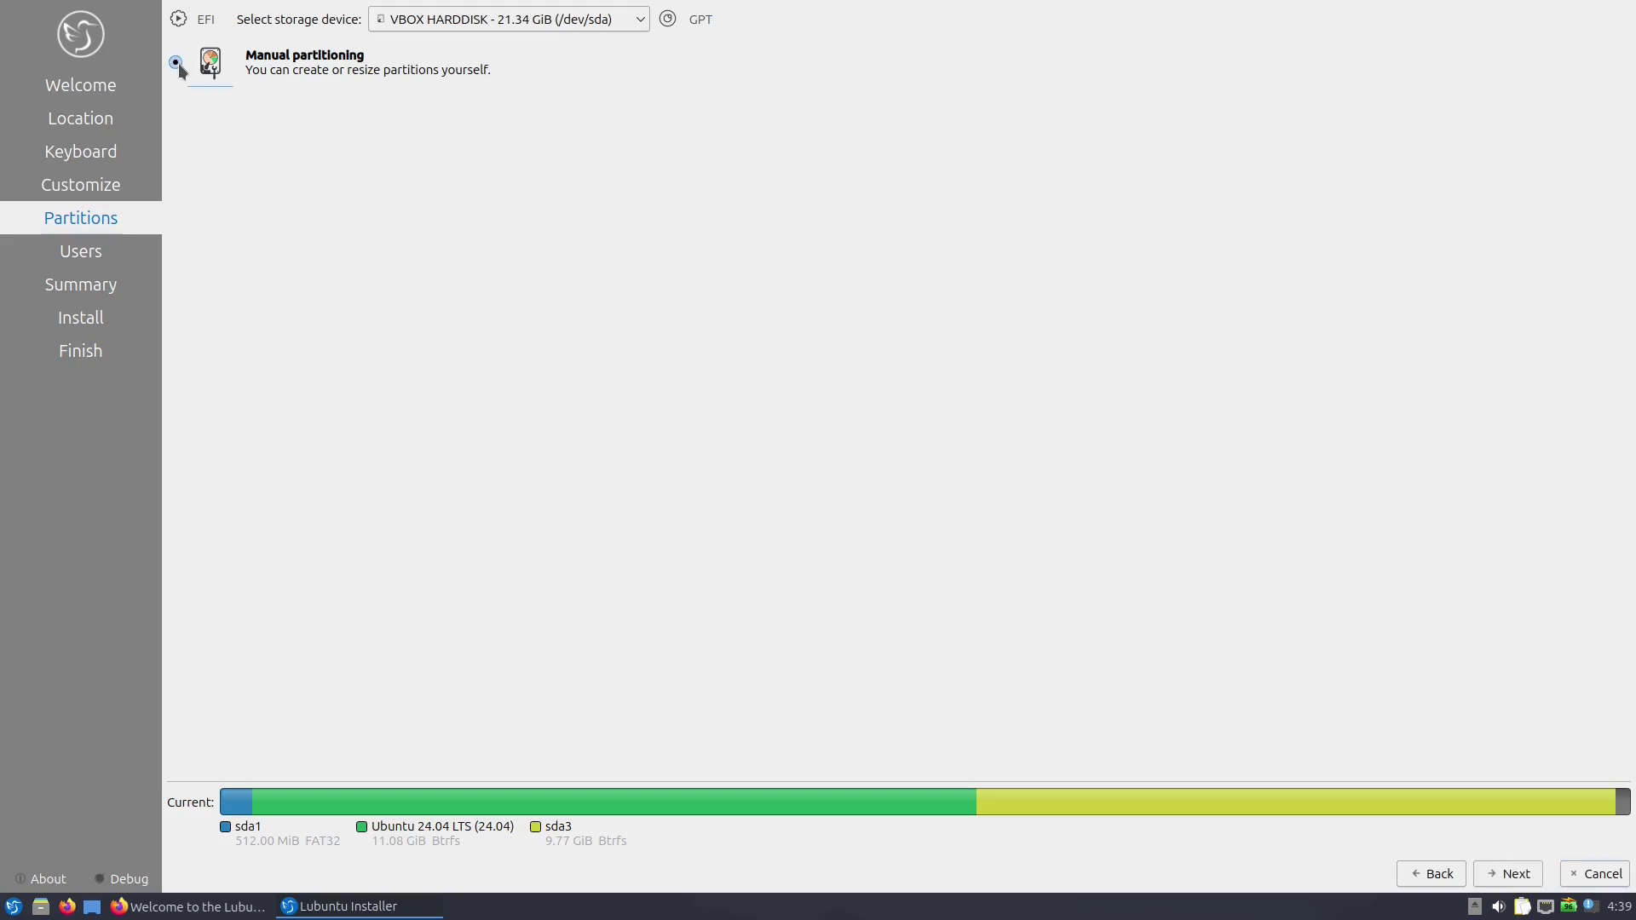
{"action": "left_click", "coordinate": [1512, 874]}
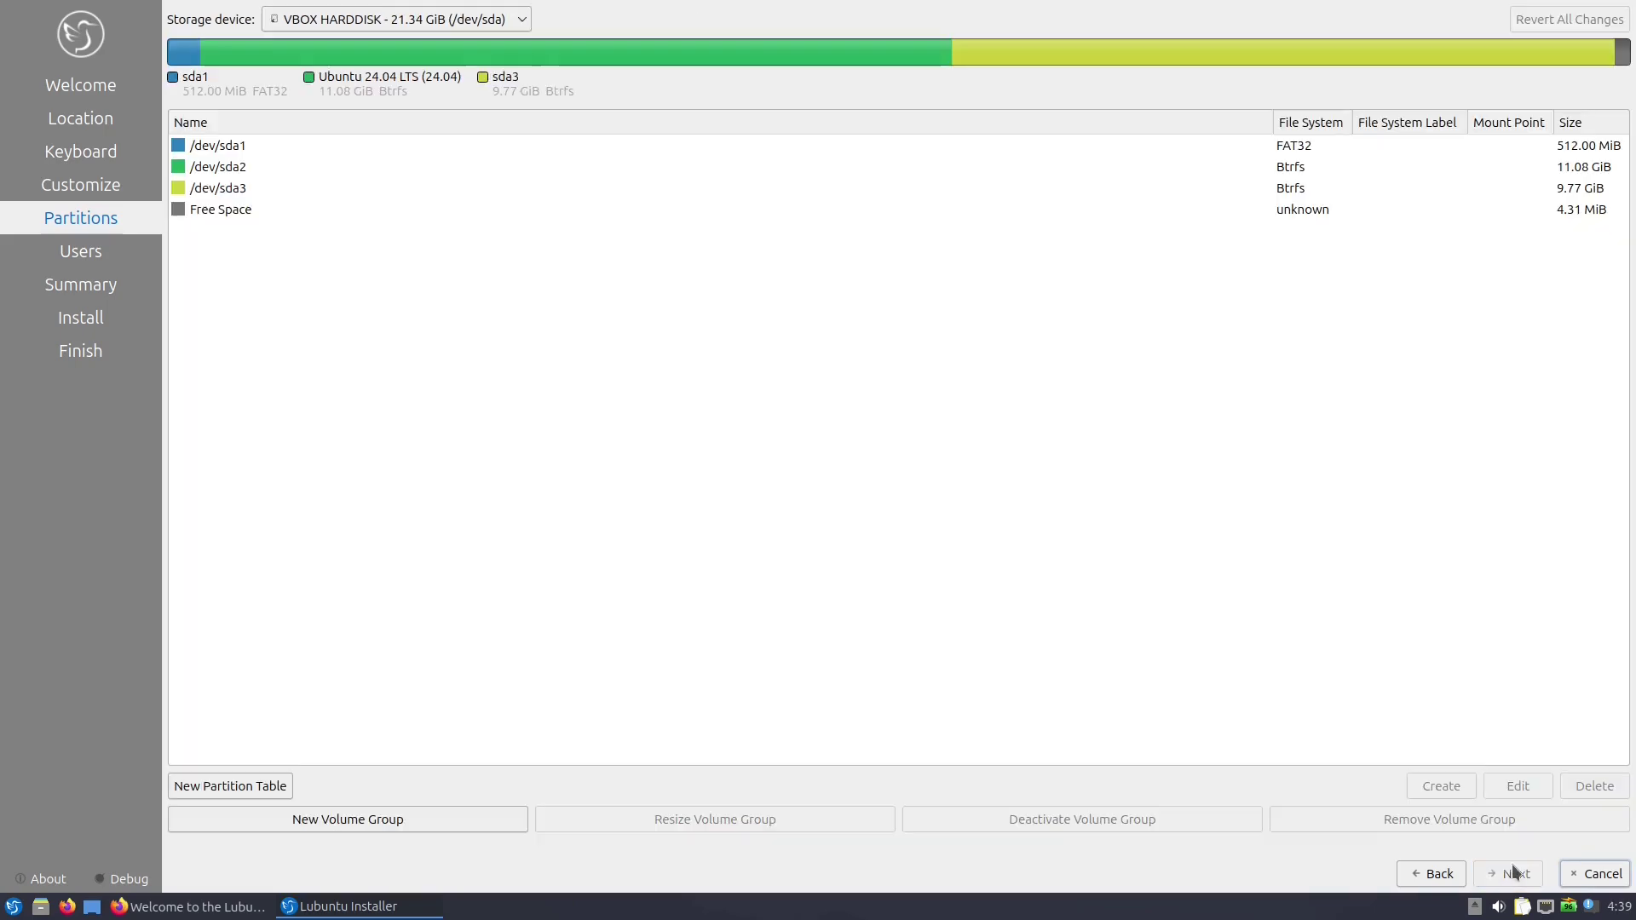
{"action": "left_click", "coordinate": [324, 146]}
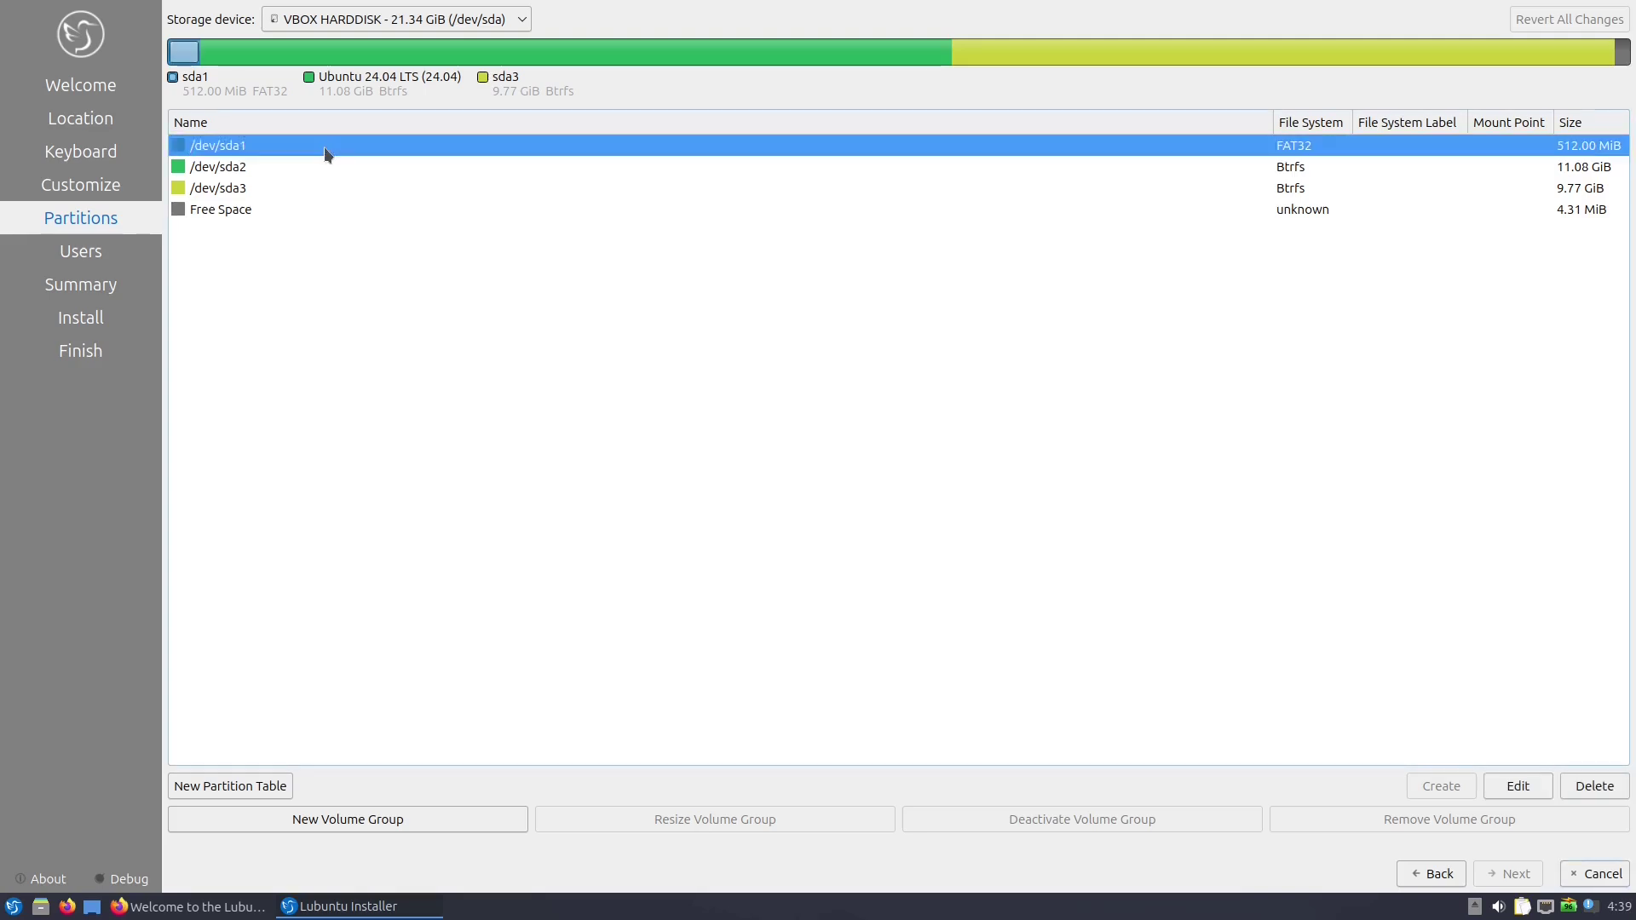
{"action": "left_click", "coordinate": [312, 210]}
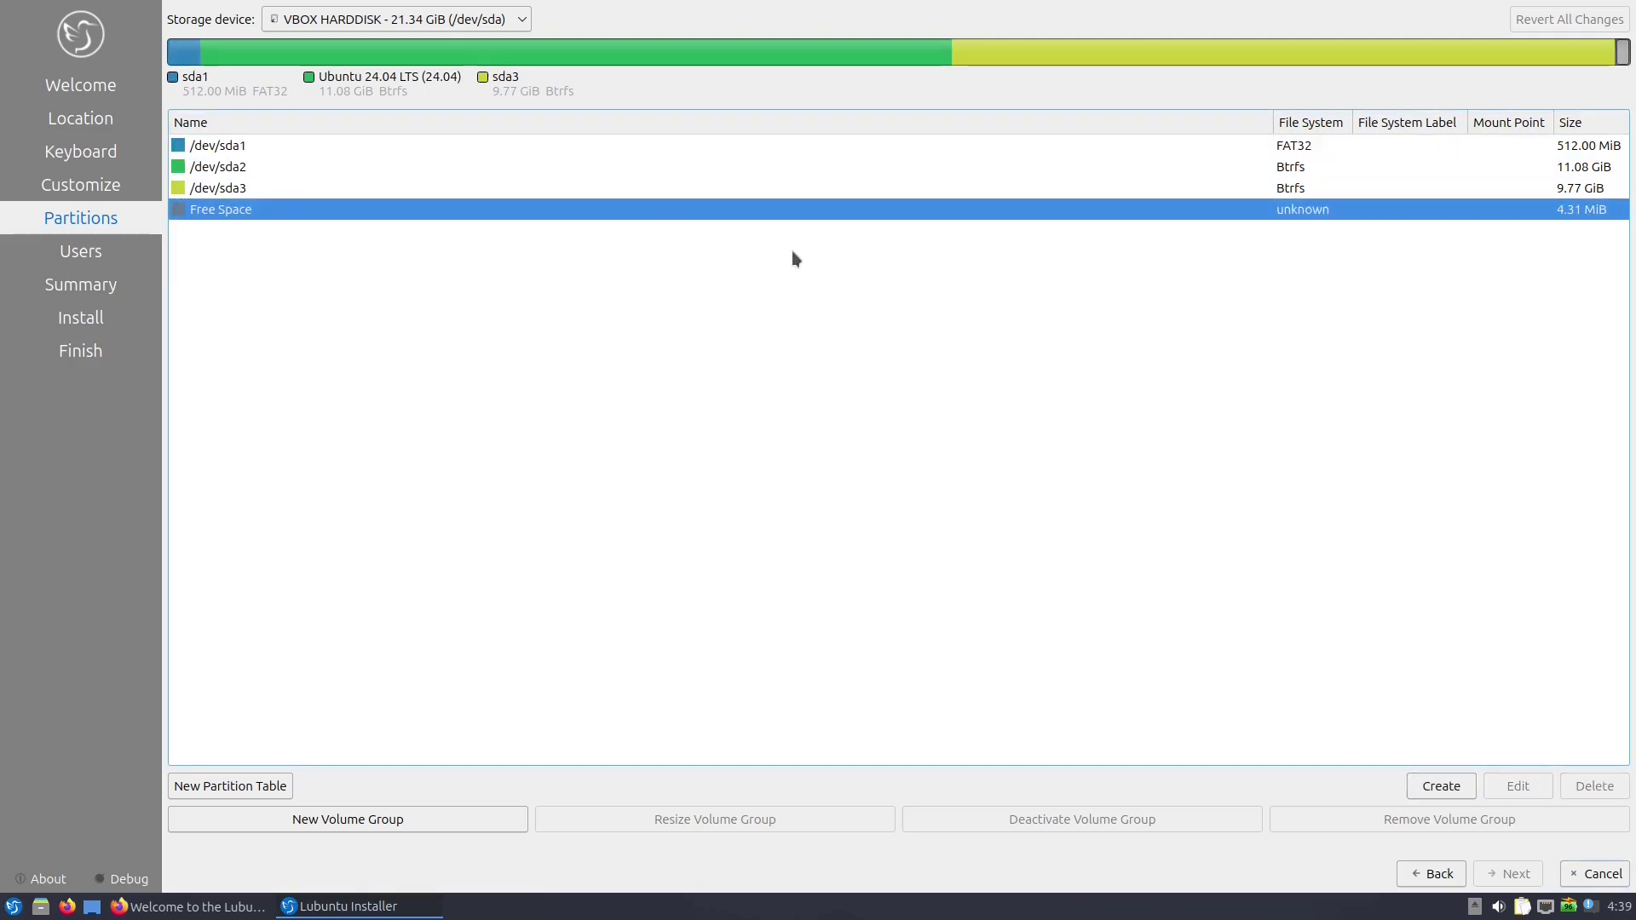
{"action": "left_click", "coordinate": [497, 165]}
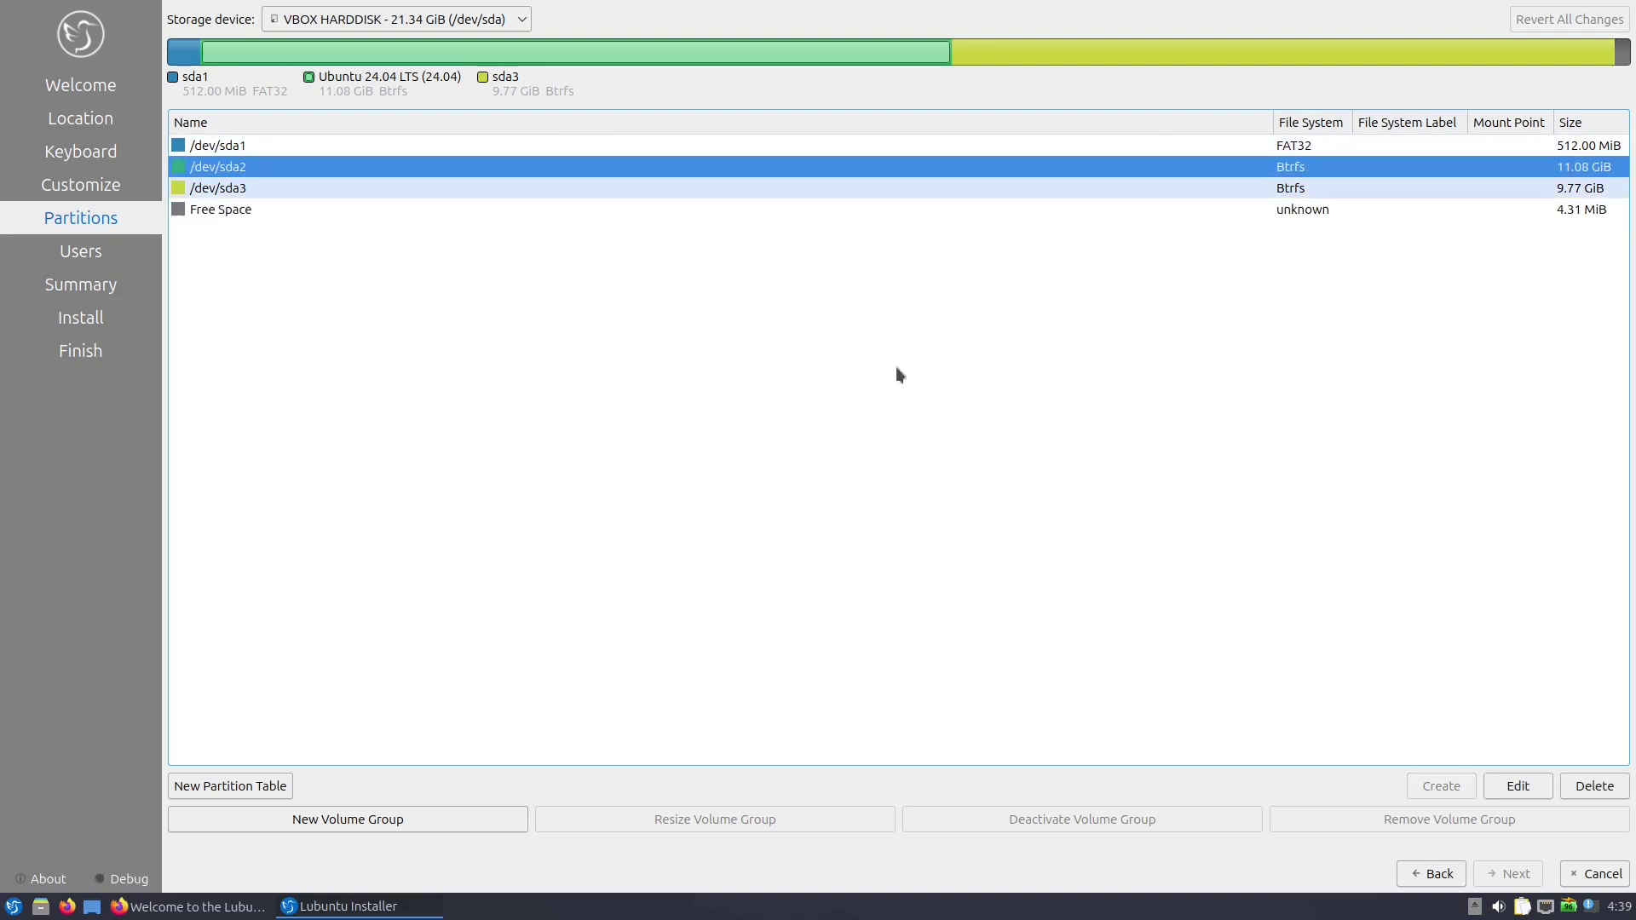
{"action": "left_click", "coordinate": [1594, 787]}
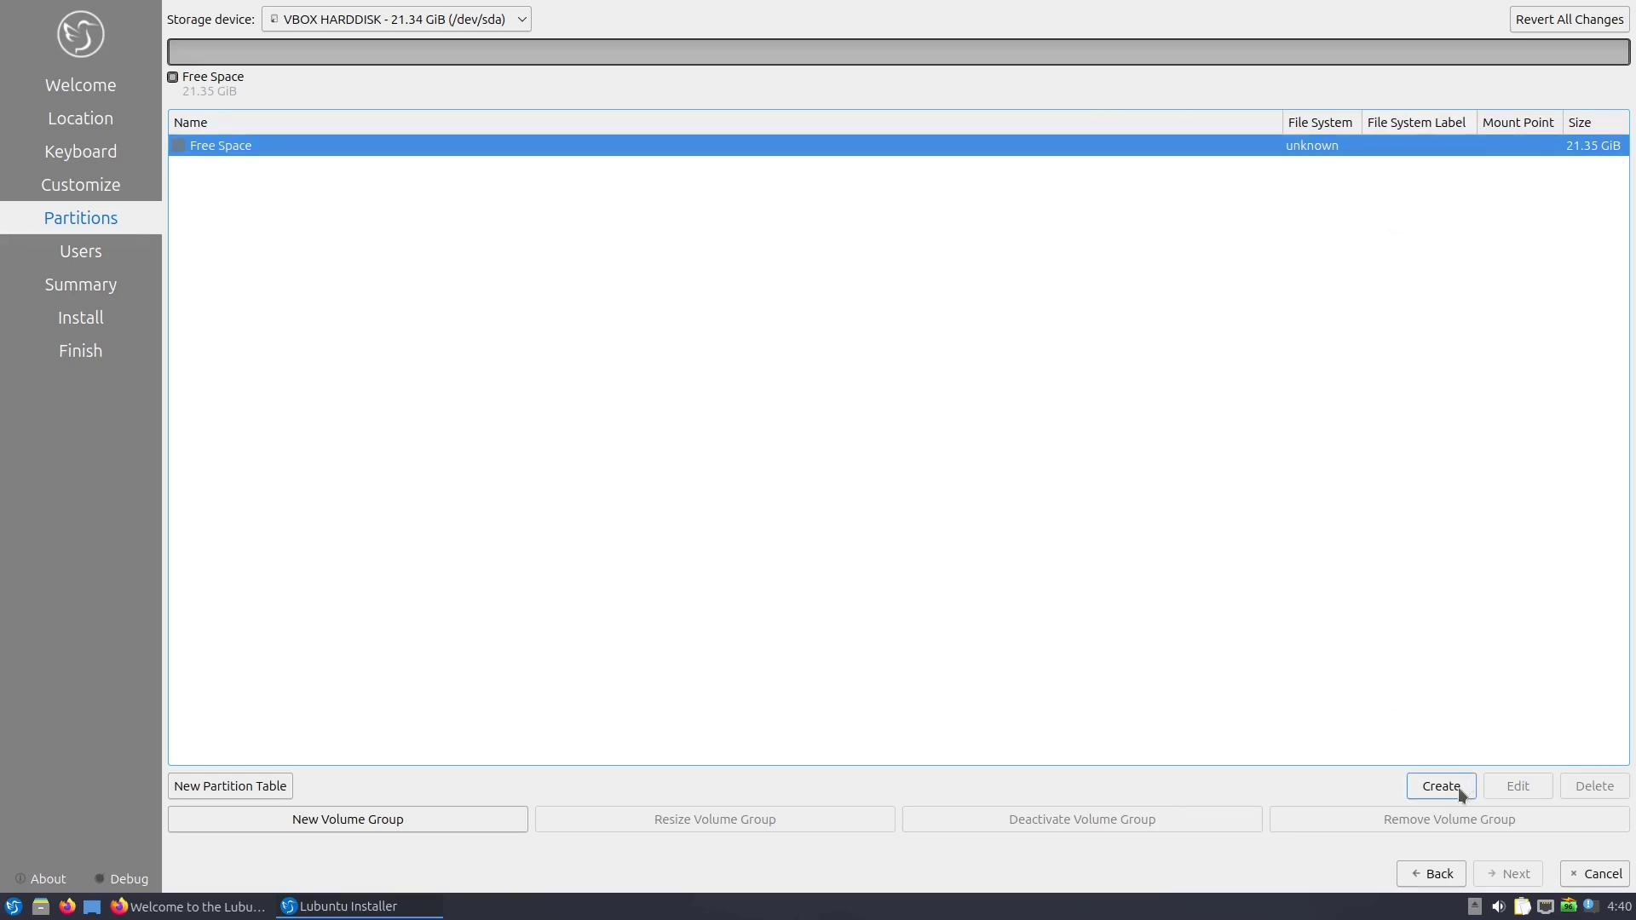
Create a 512 MiB FAT32 partition mounted at /boot/efi with the boot flag.
{"action": "double_click", "coordinate": [499, 151]}
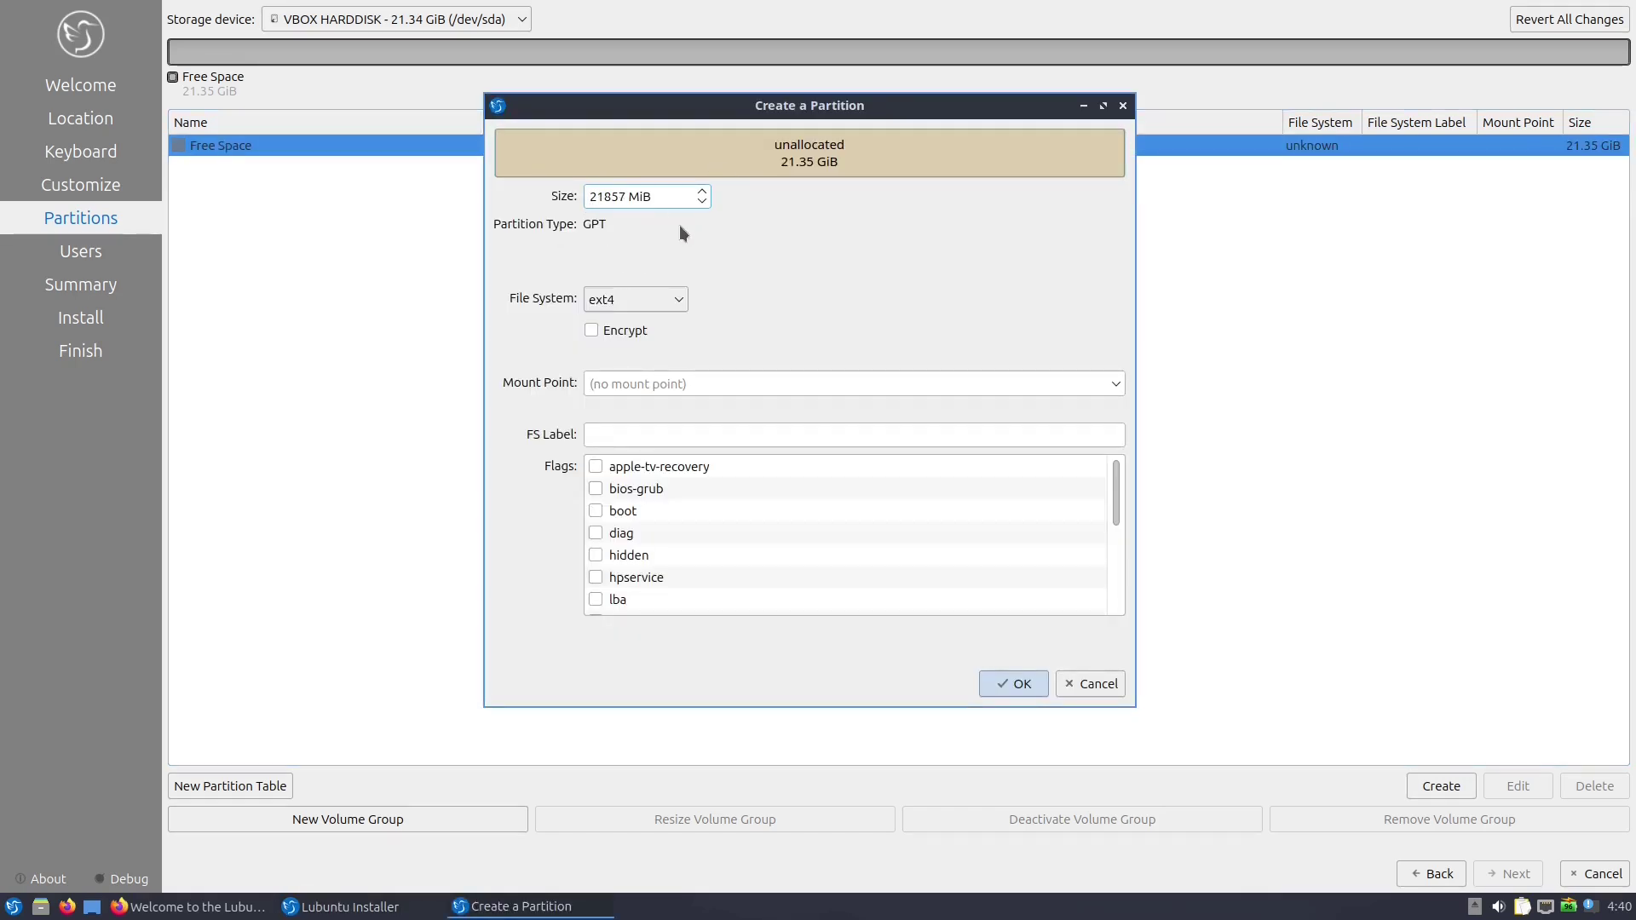
{"action": "key", "text": "BackSpace"}
{"action": "key", "text": "BackSpace"}
{"action": "key", "text": "BackSpace"}
{"action": "key", "text": "BackSpace"}
{"action": "type", "text": "512"}
{"action": "key", "text": "Delete"}
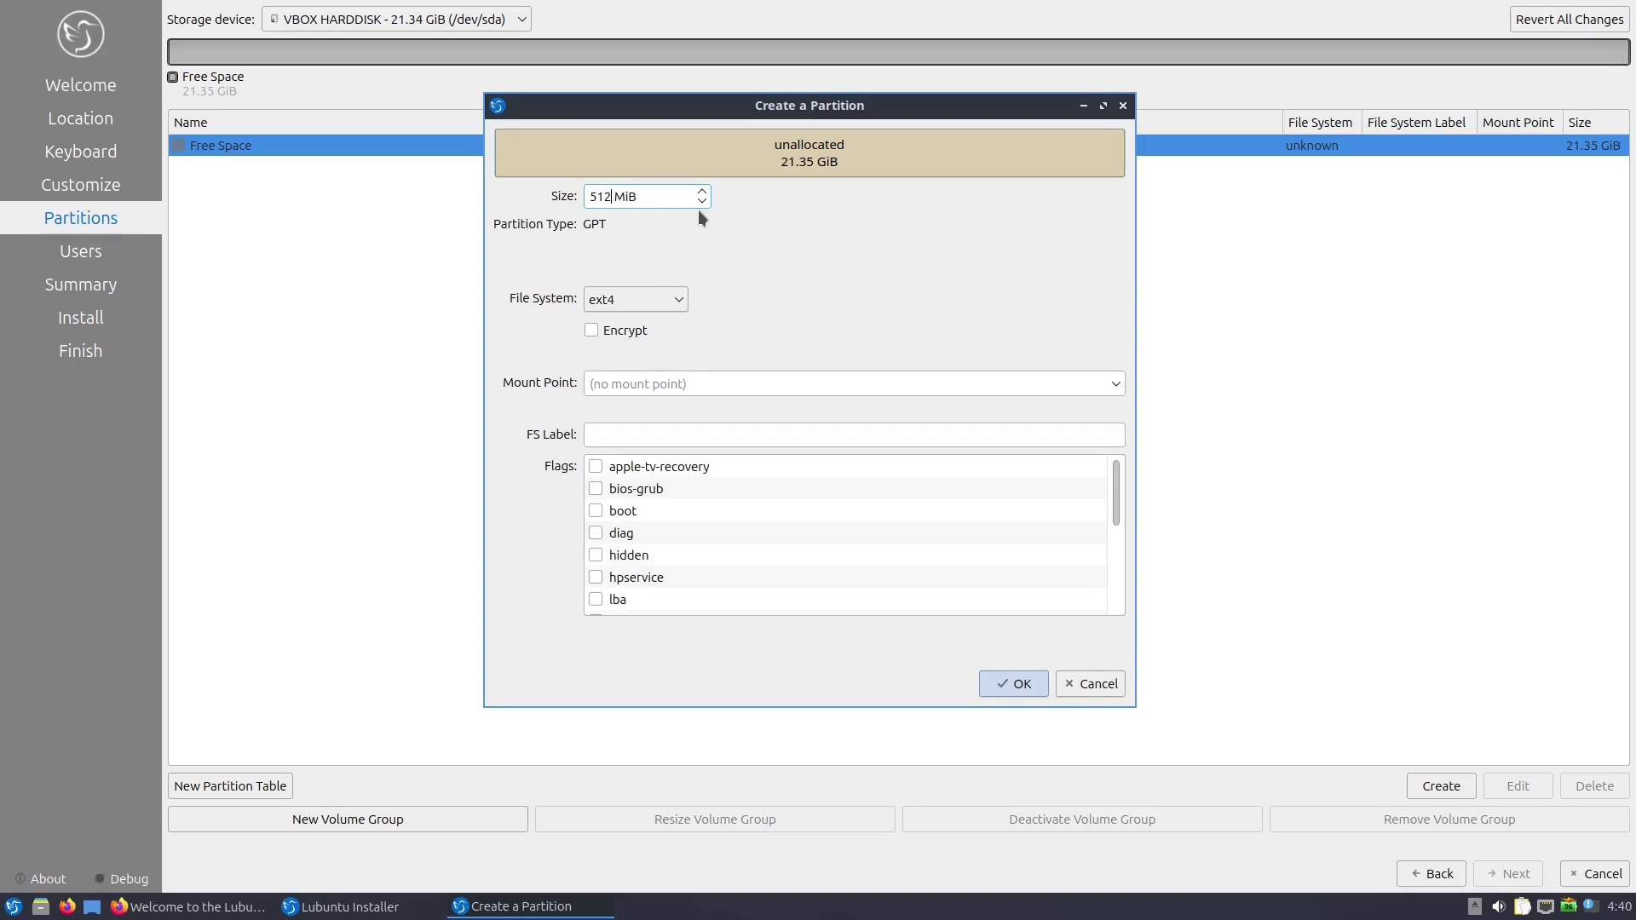
{"action": "left_click", "coordinate": [681, 301]}
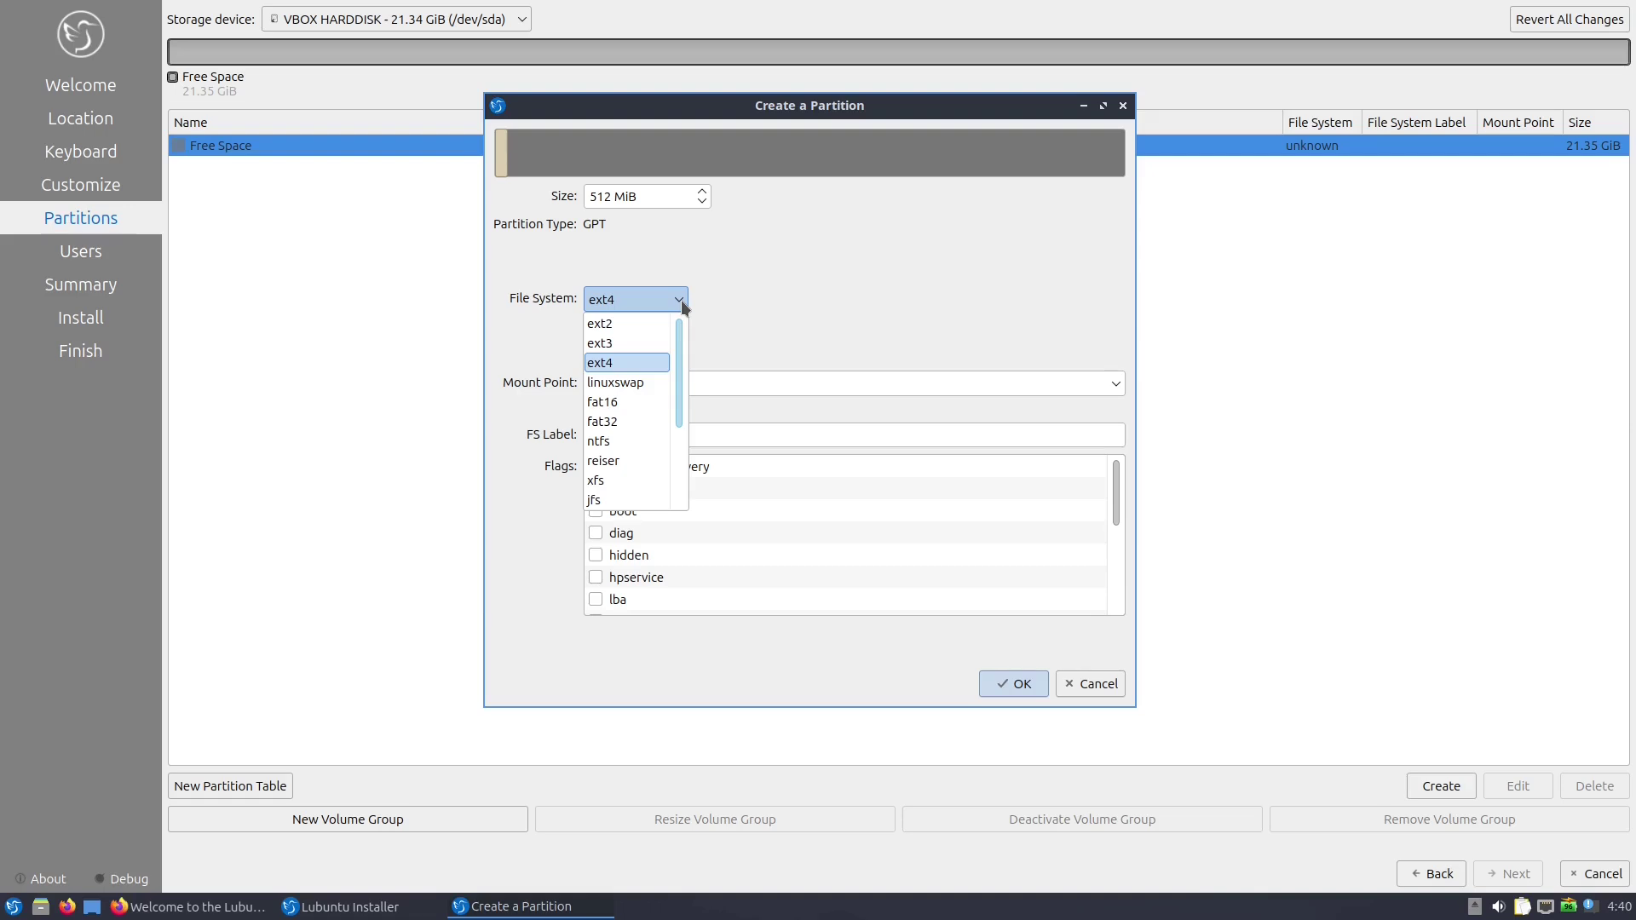
{"action": "left_click", "coordinate": [640, 423]}
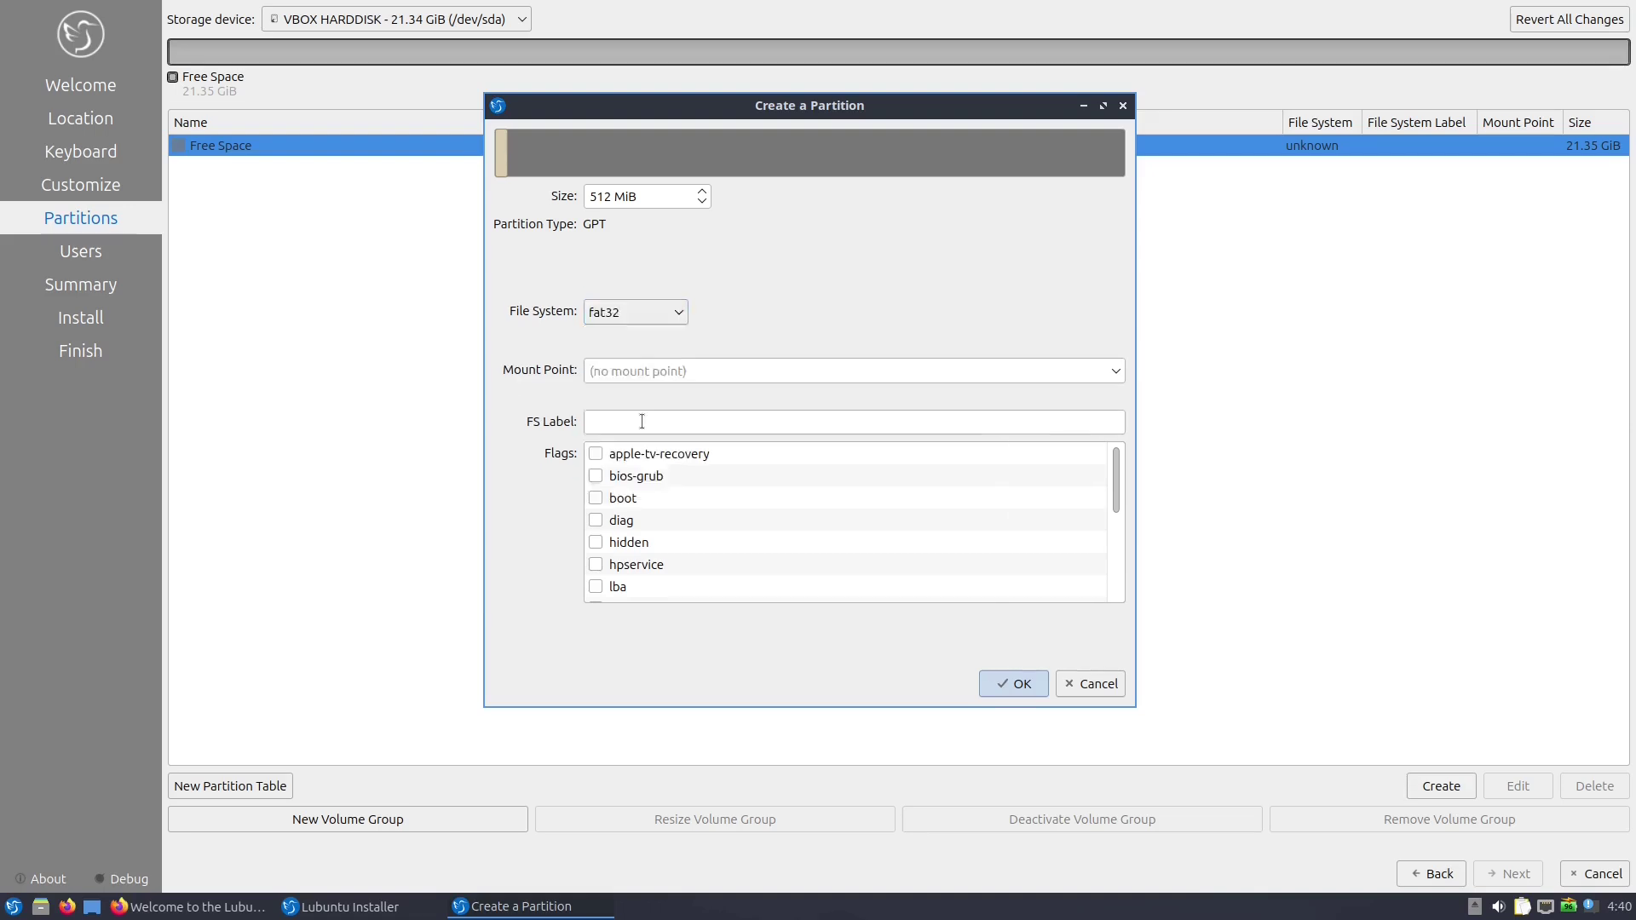
{"action": "left_click", "coordinate": [1110, 376]}
{"action": "left_click", "coordinate": [938, 433]}
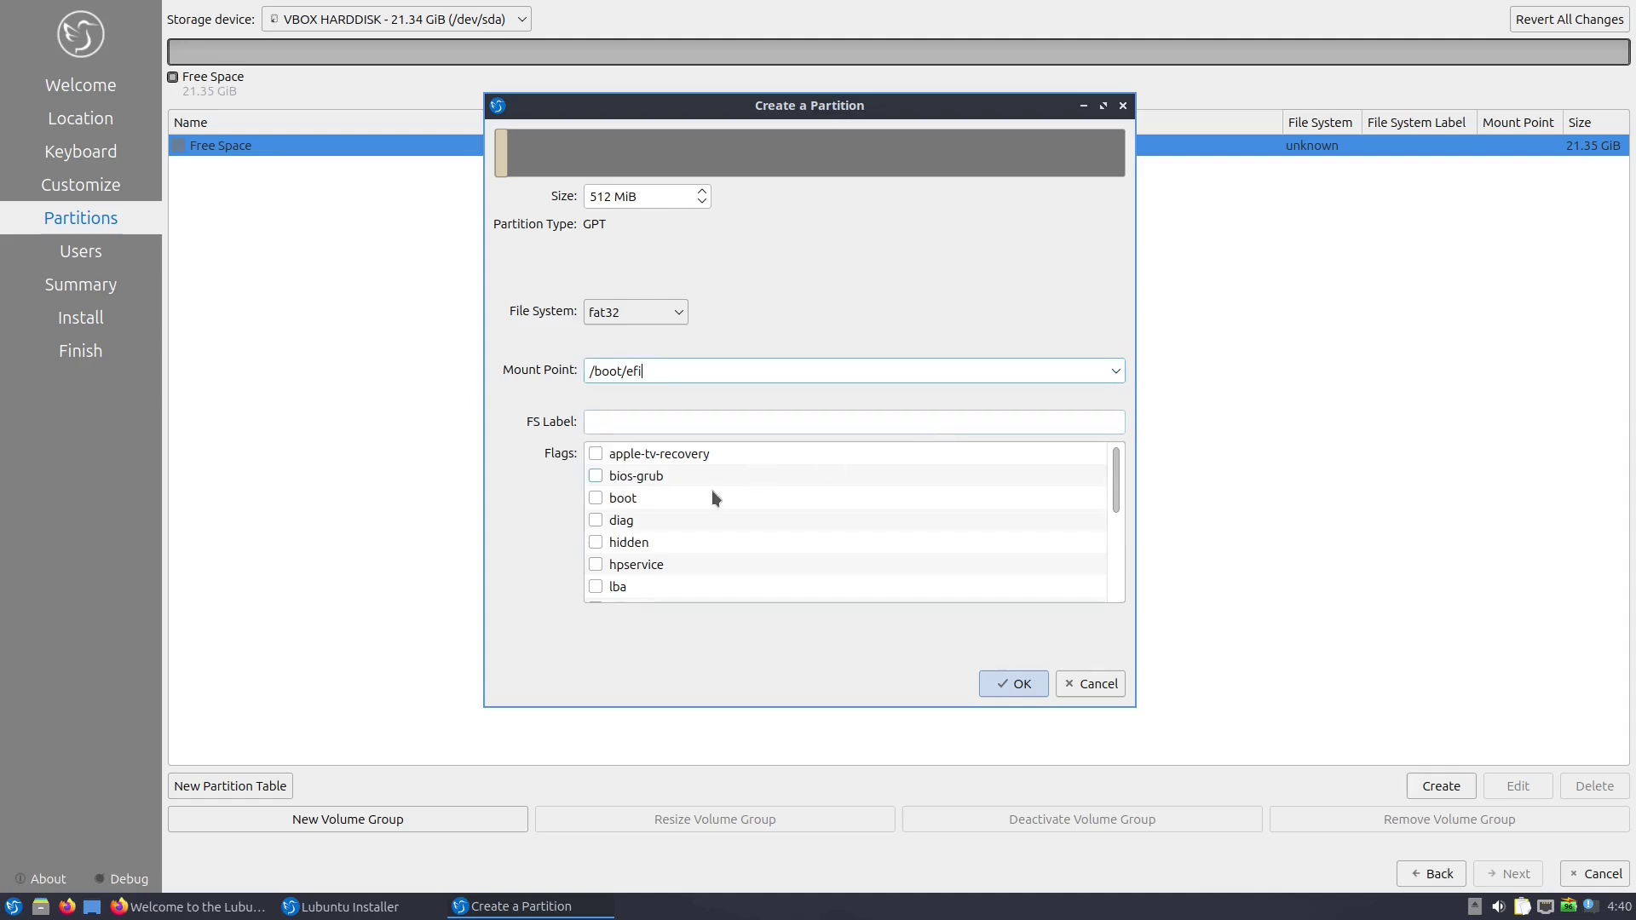
{"action": "left_click", "coordinate": [598, 496]}
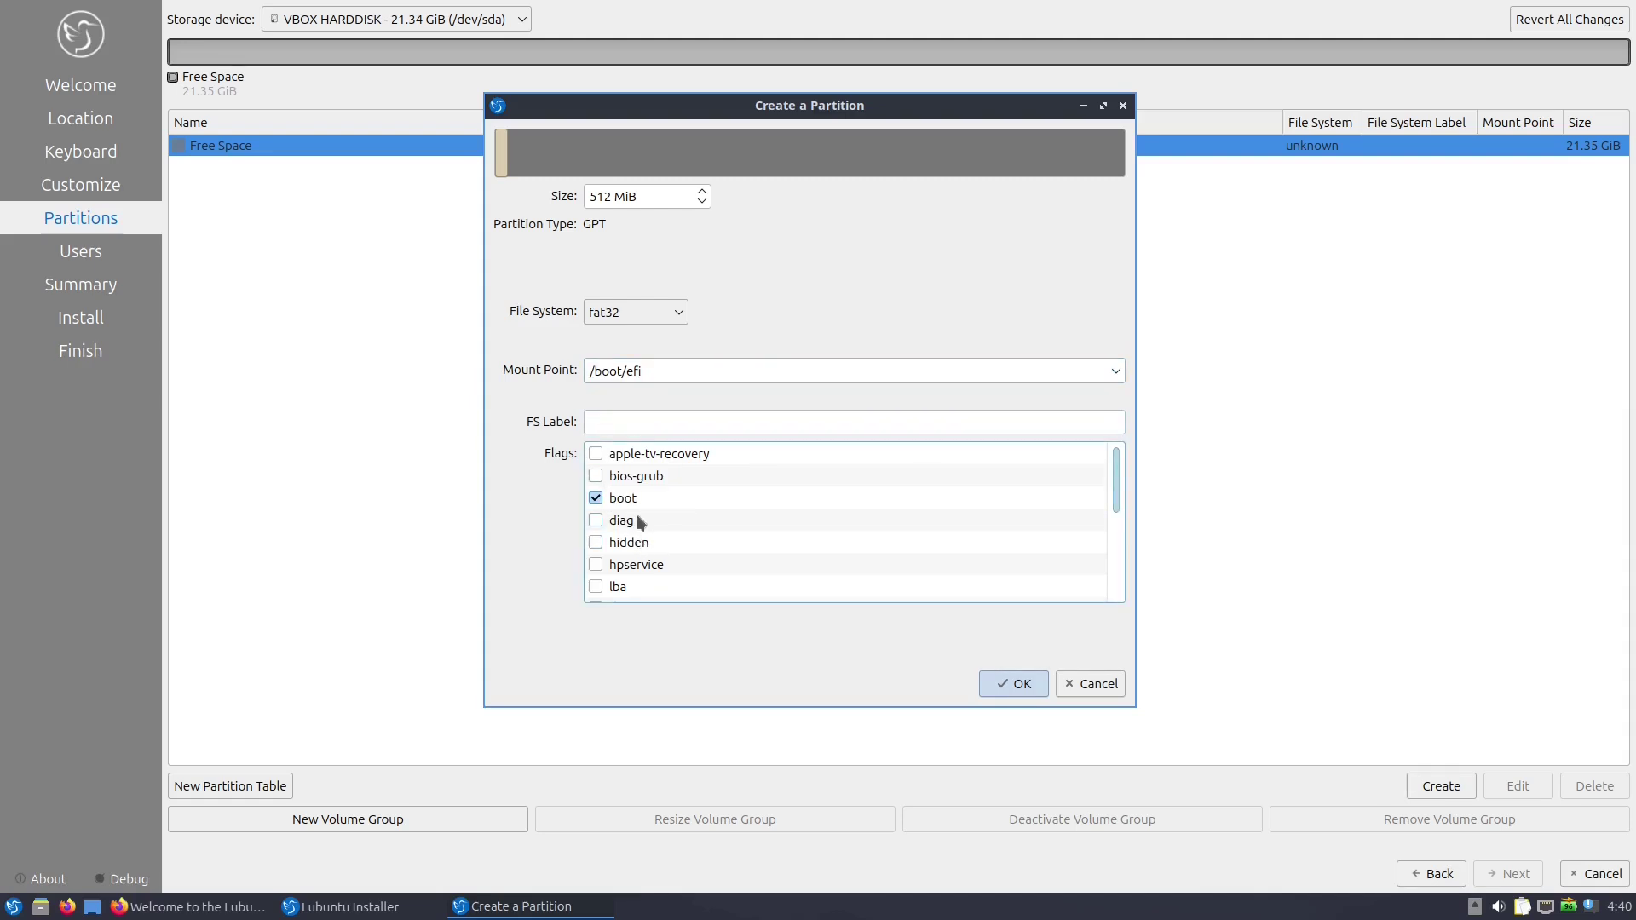
{"action": "left_click", "coordinate": [1015, 678]}
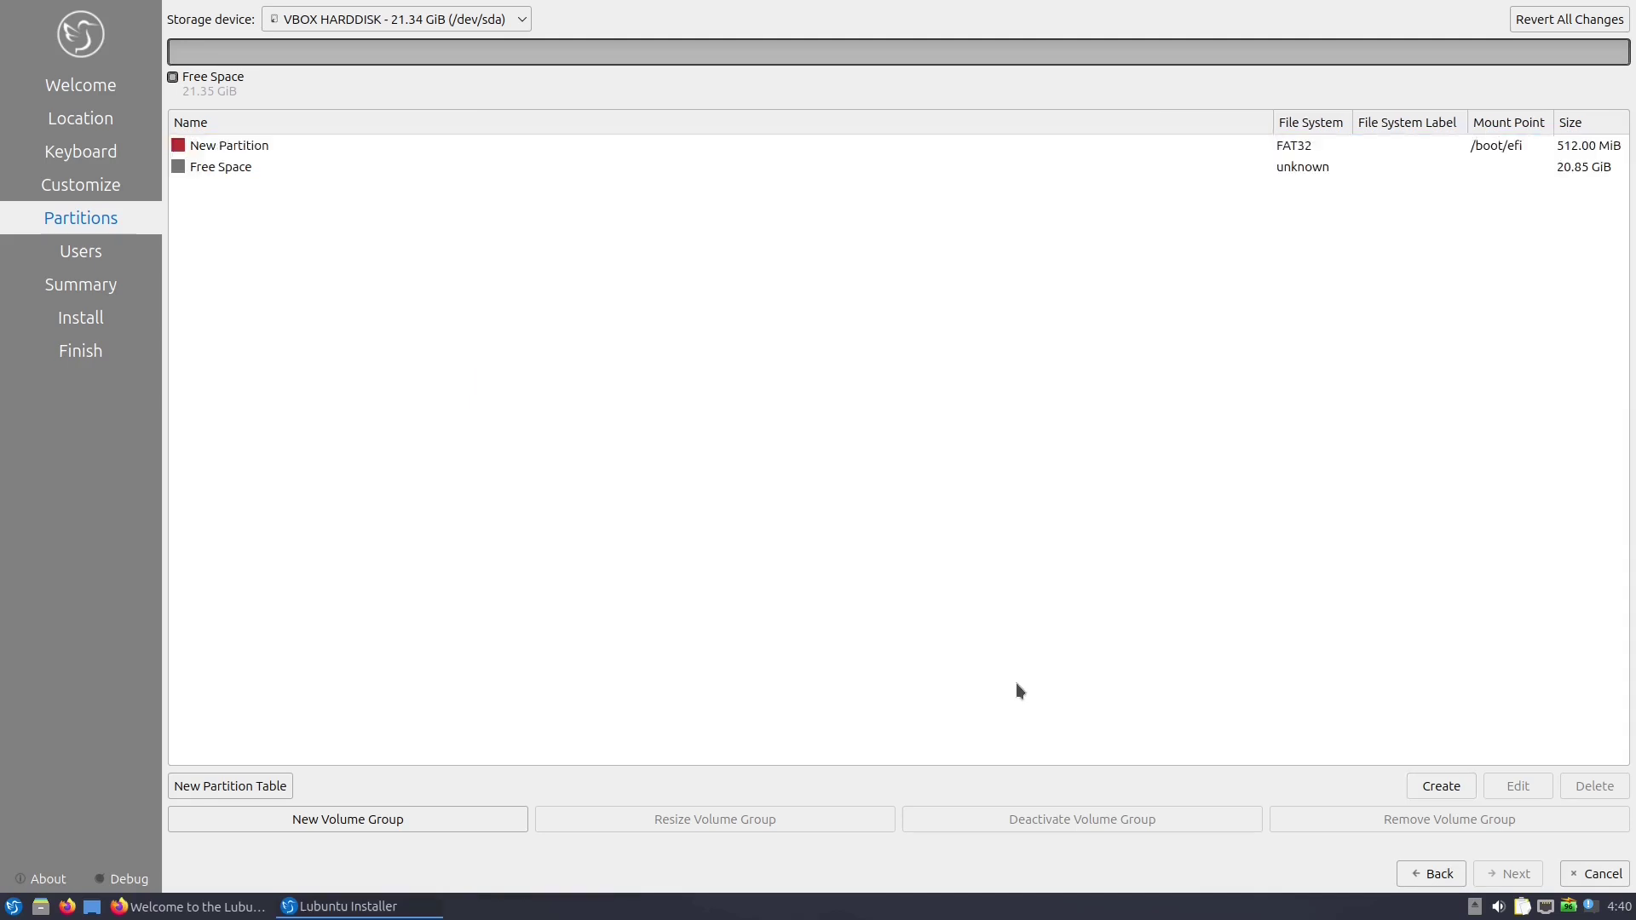
Create an 11345 MiB (11.08 GiB) Btrfs partition with no mount point yet.
{"action": "double_click", "coordinate": [253, 173]}
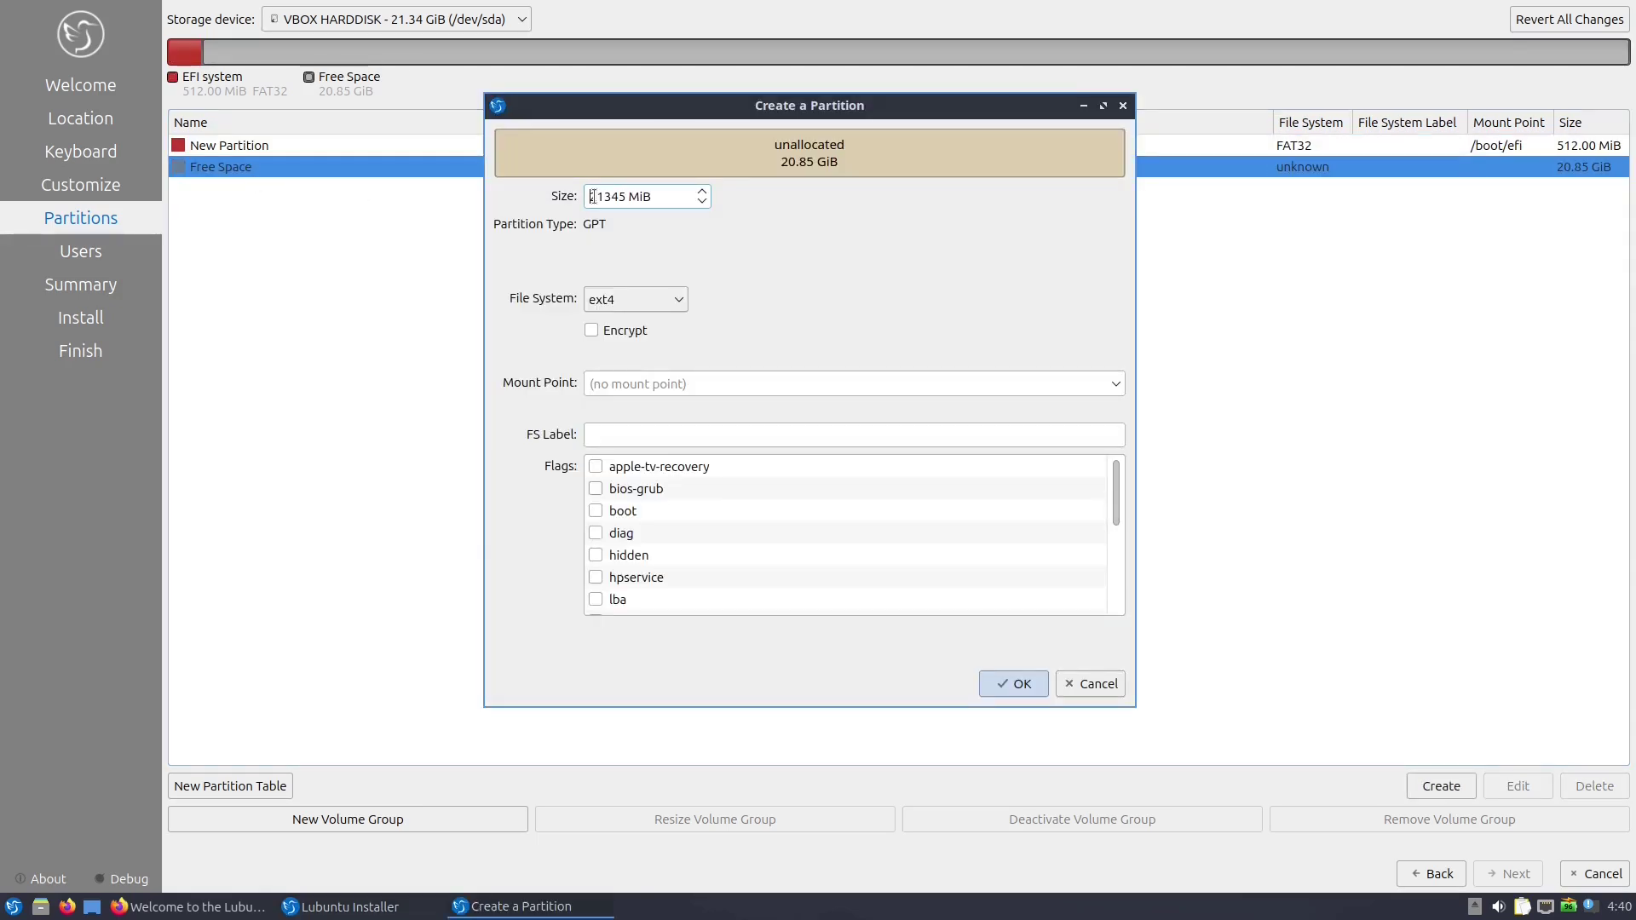
{"action": "left_click", "coordinate": [591, 196]}
{"action": "key", "text": "Delete"}
{"action": "type", "text": "1"}
{"action": "left_click", "coordinate": [676, 297]}
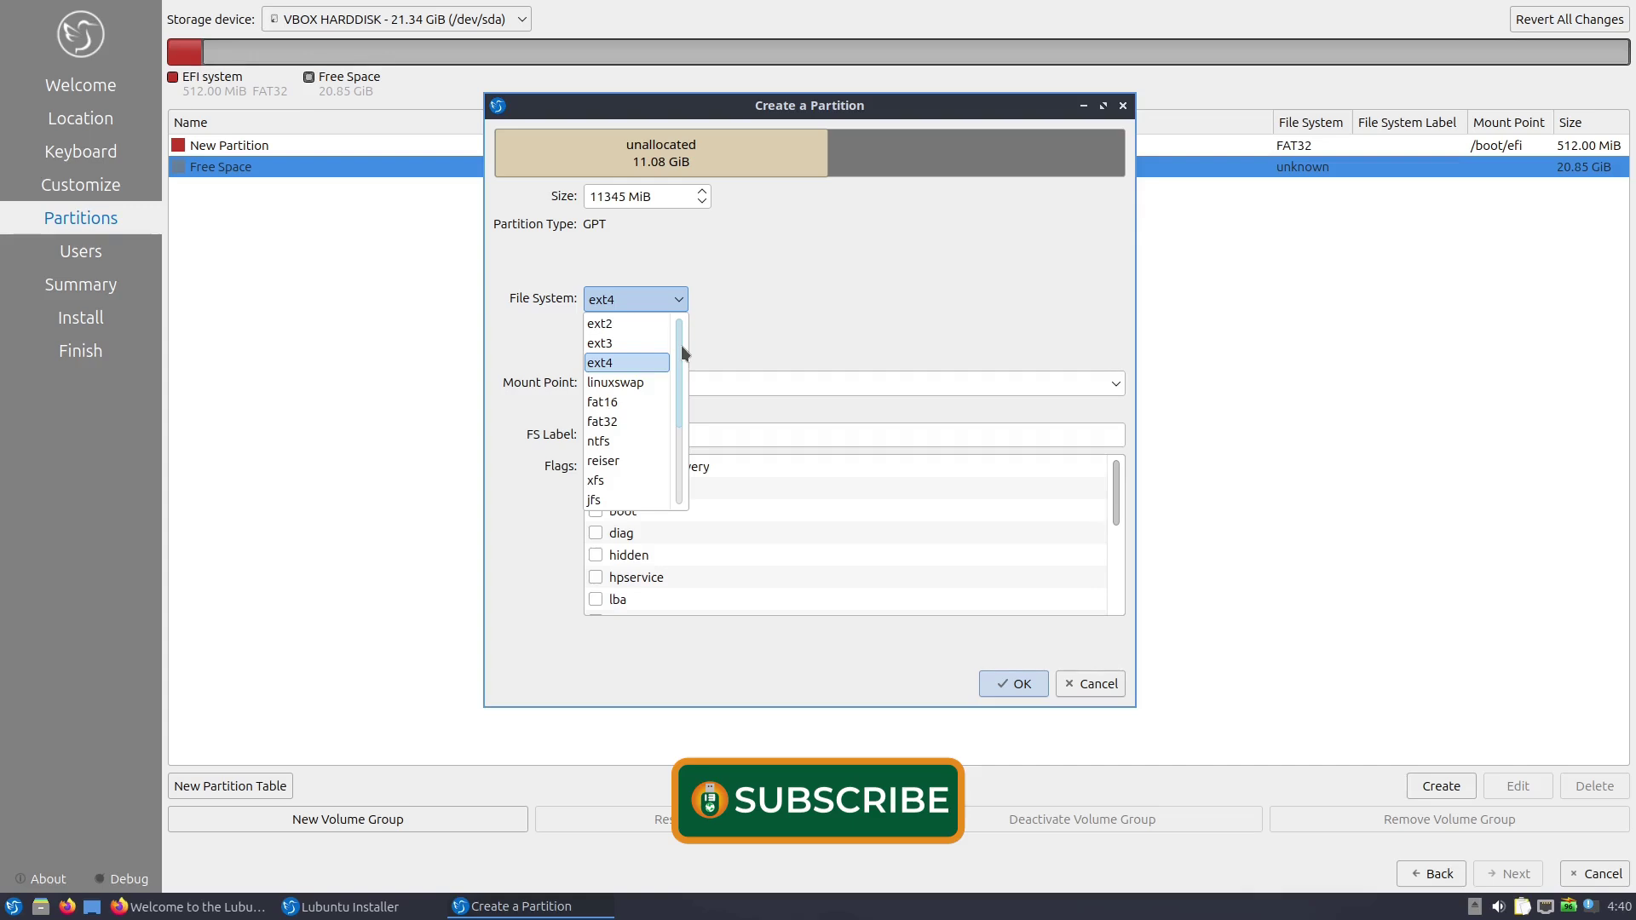
{"action": "left_click_drag", "start_coordinate": [682, 345], "coordinate": [674, 408]}
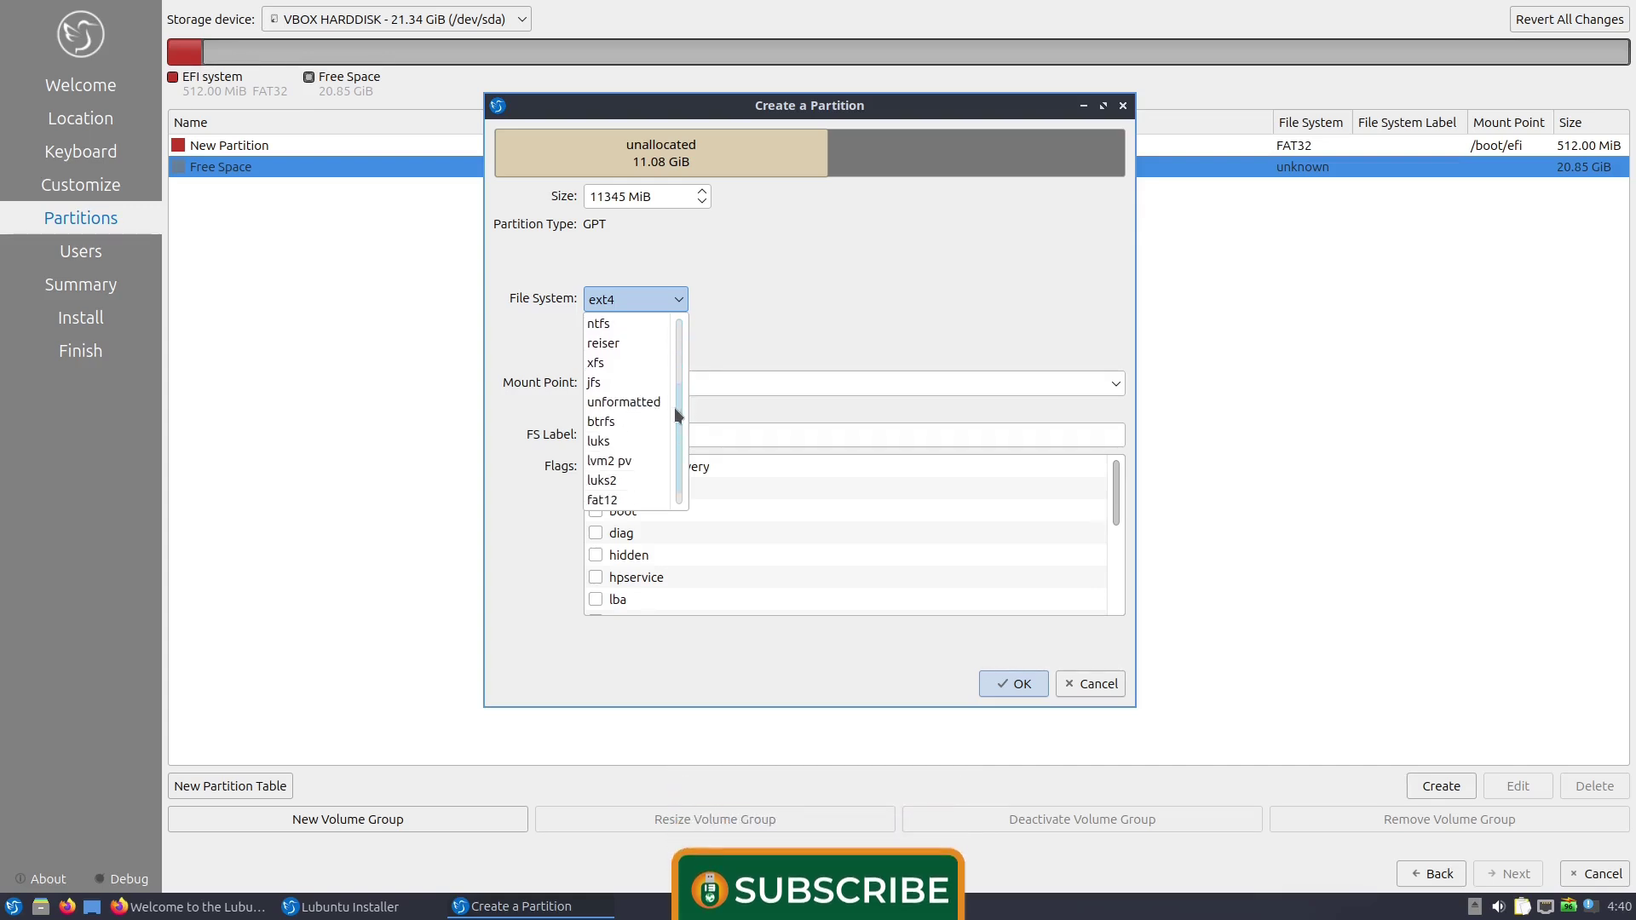
{"action": "left_click", "coordinate": [621, 419]}
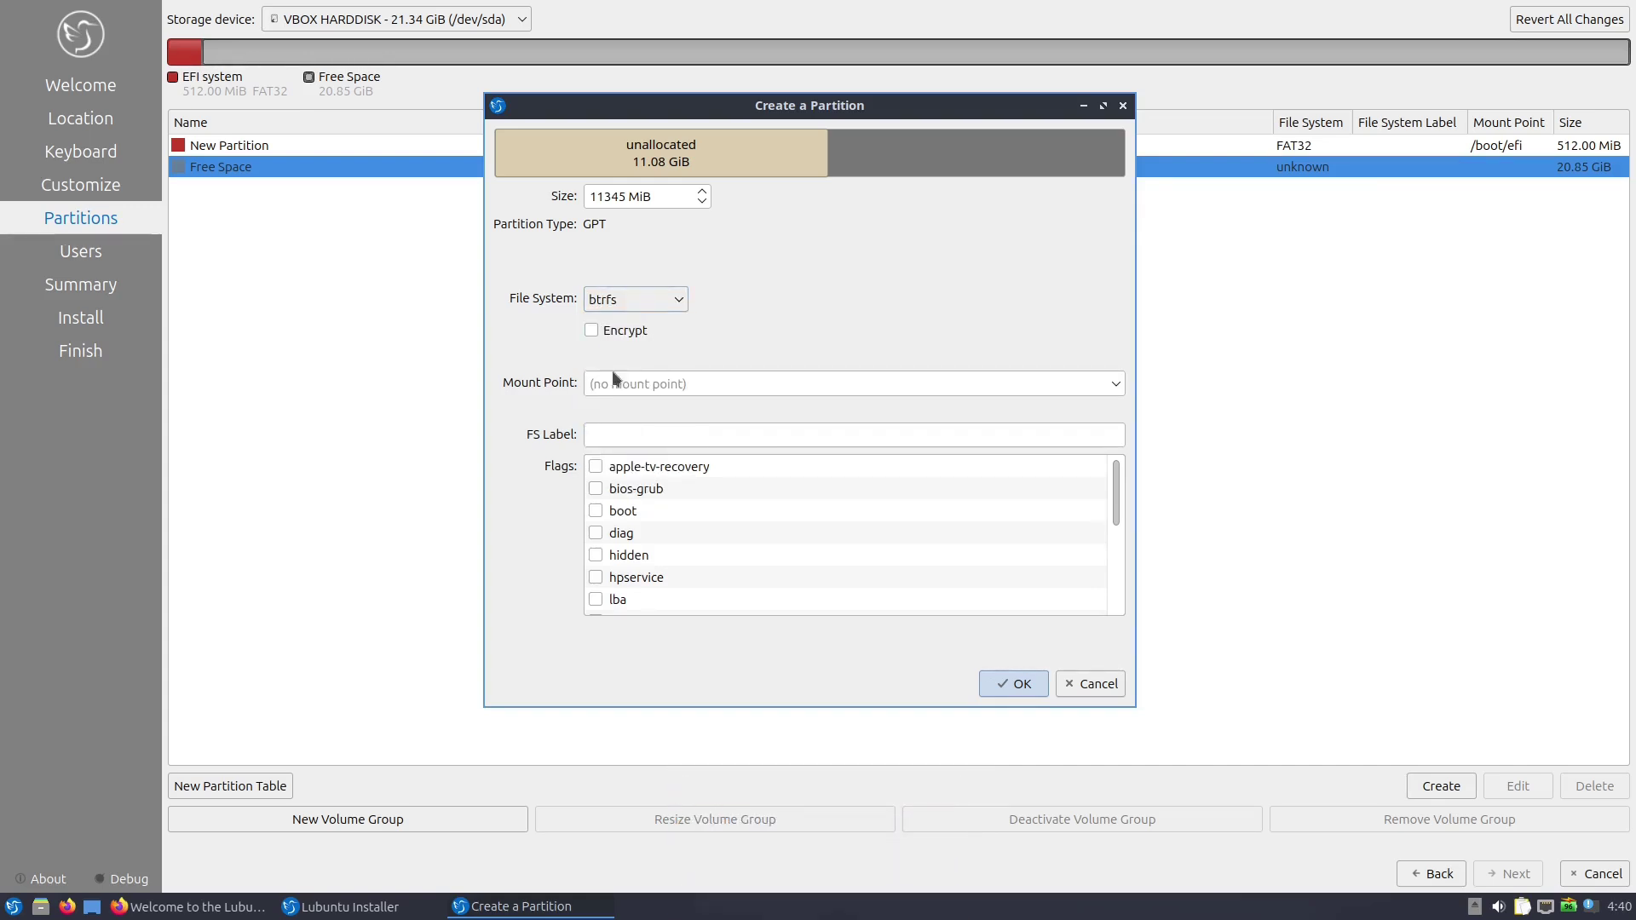
{"action": "left_click", "coordinate": [1122, 388]}
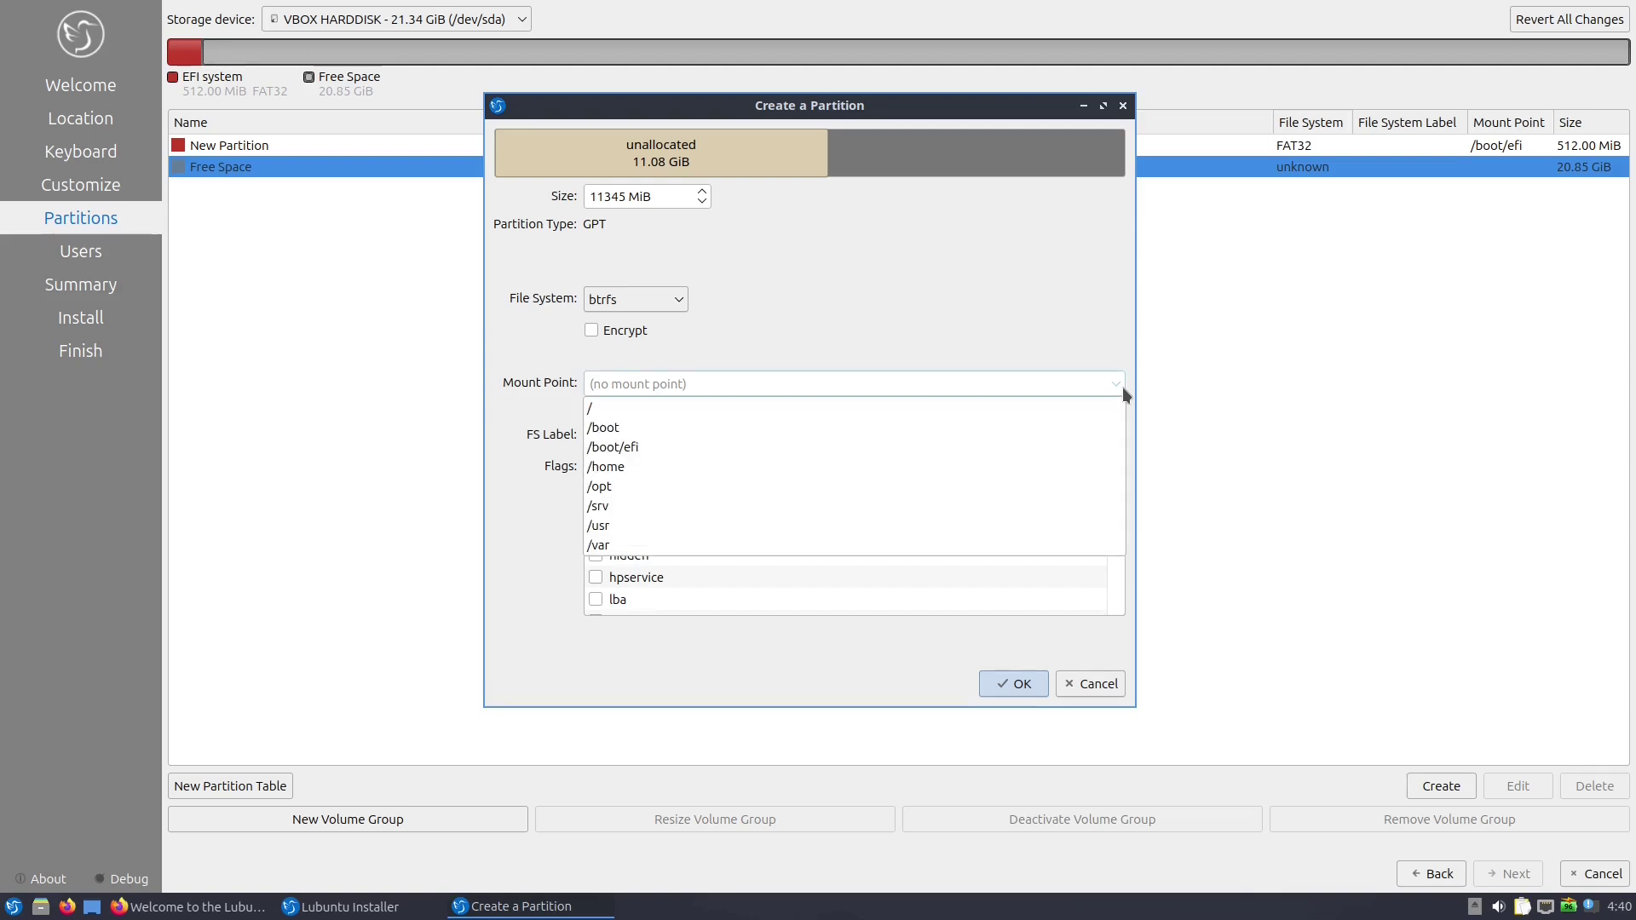
{"action": "left_click", "coordinate": [1024, 396]}
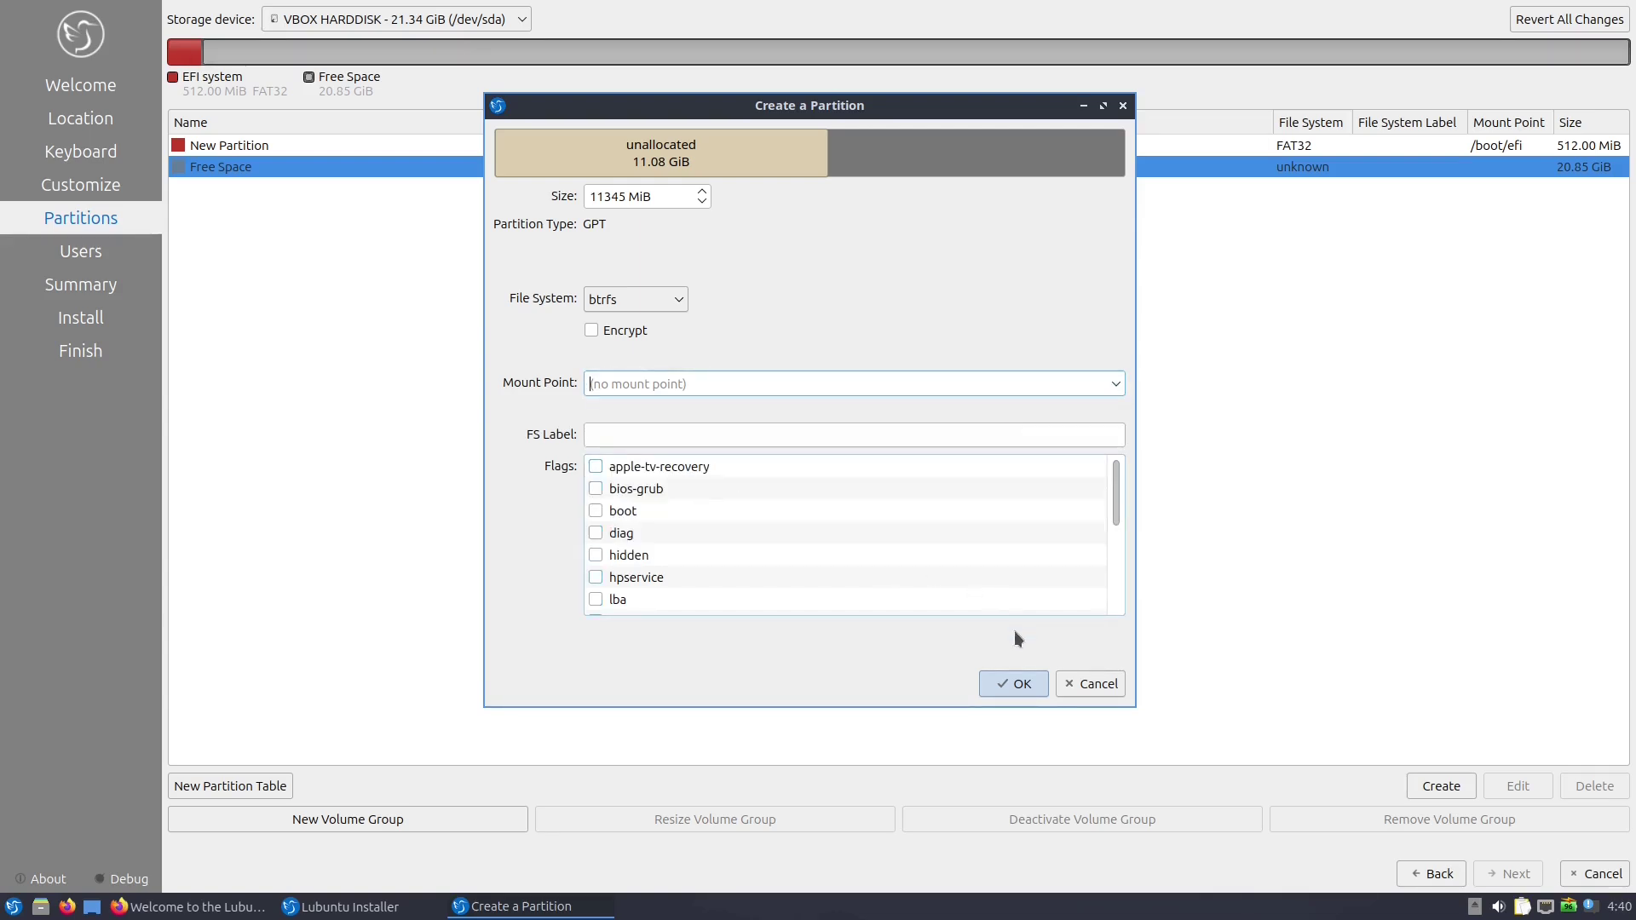
{"action": "left_click", "coordinate": [1017, 679]}
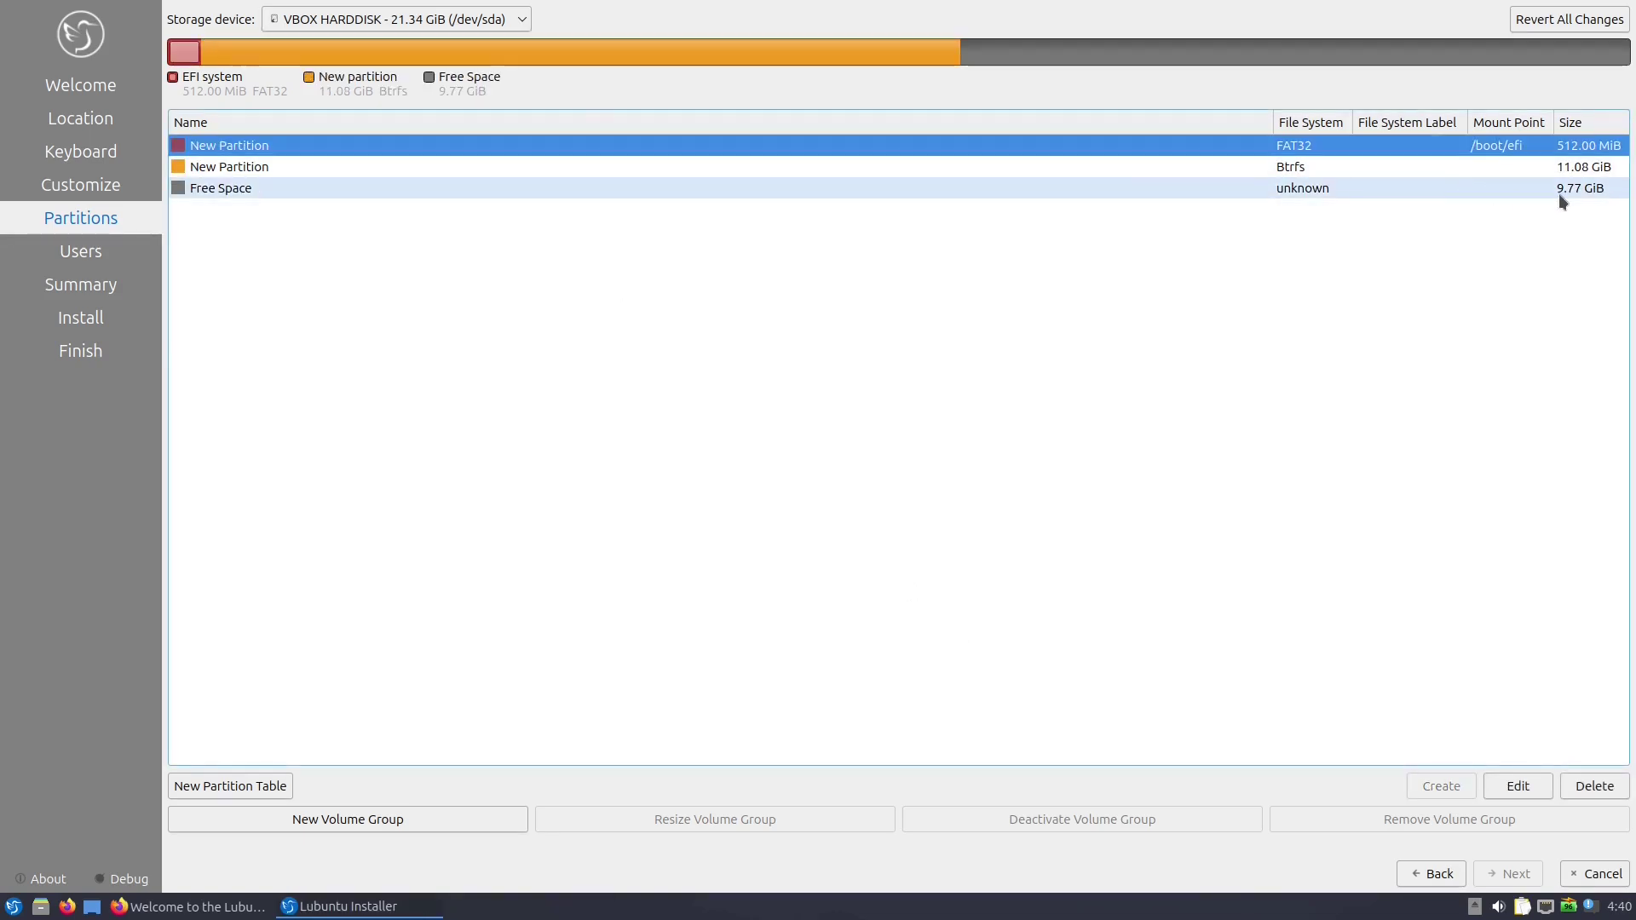
Create a Btrfs partition mounted at /home in the remaining free space.
{"action": "double_click", "coordinate": [263, 188]}
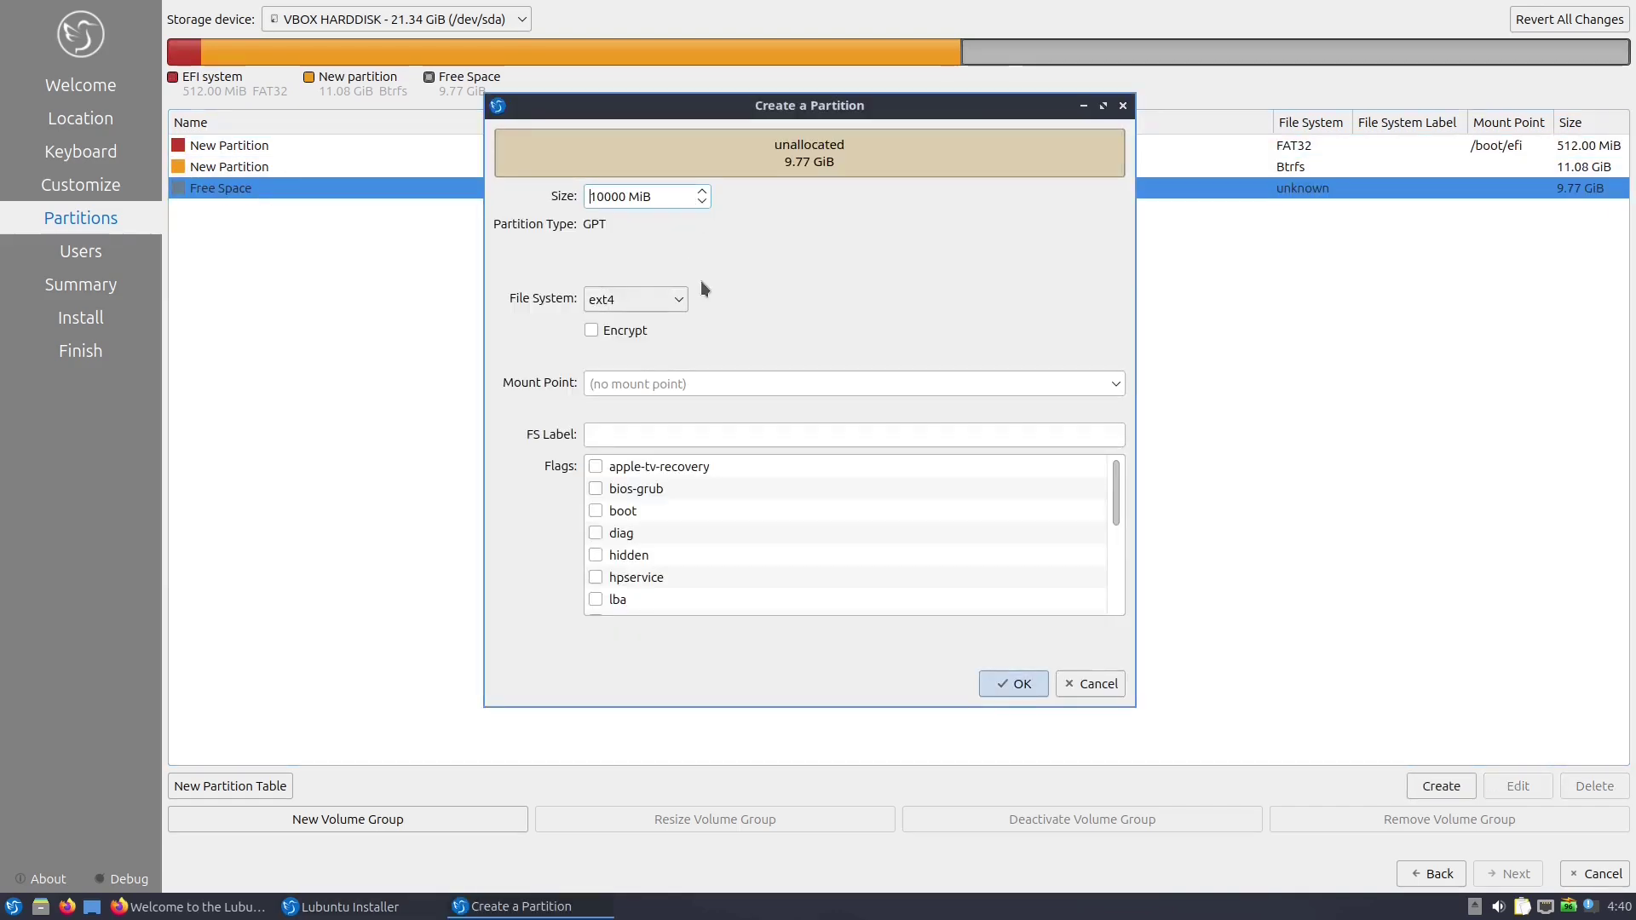
{"action": "left_click", "coordinate": [680, 302]}
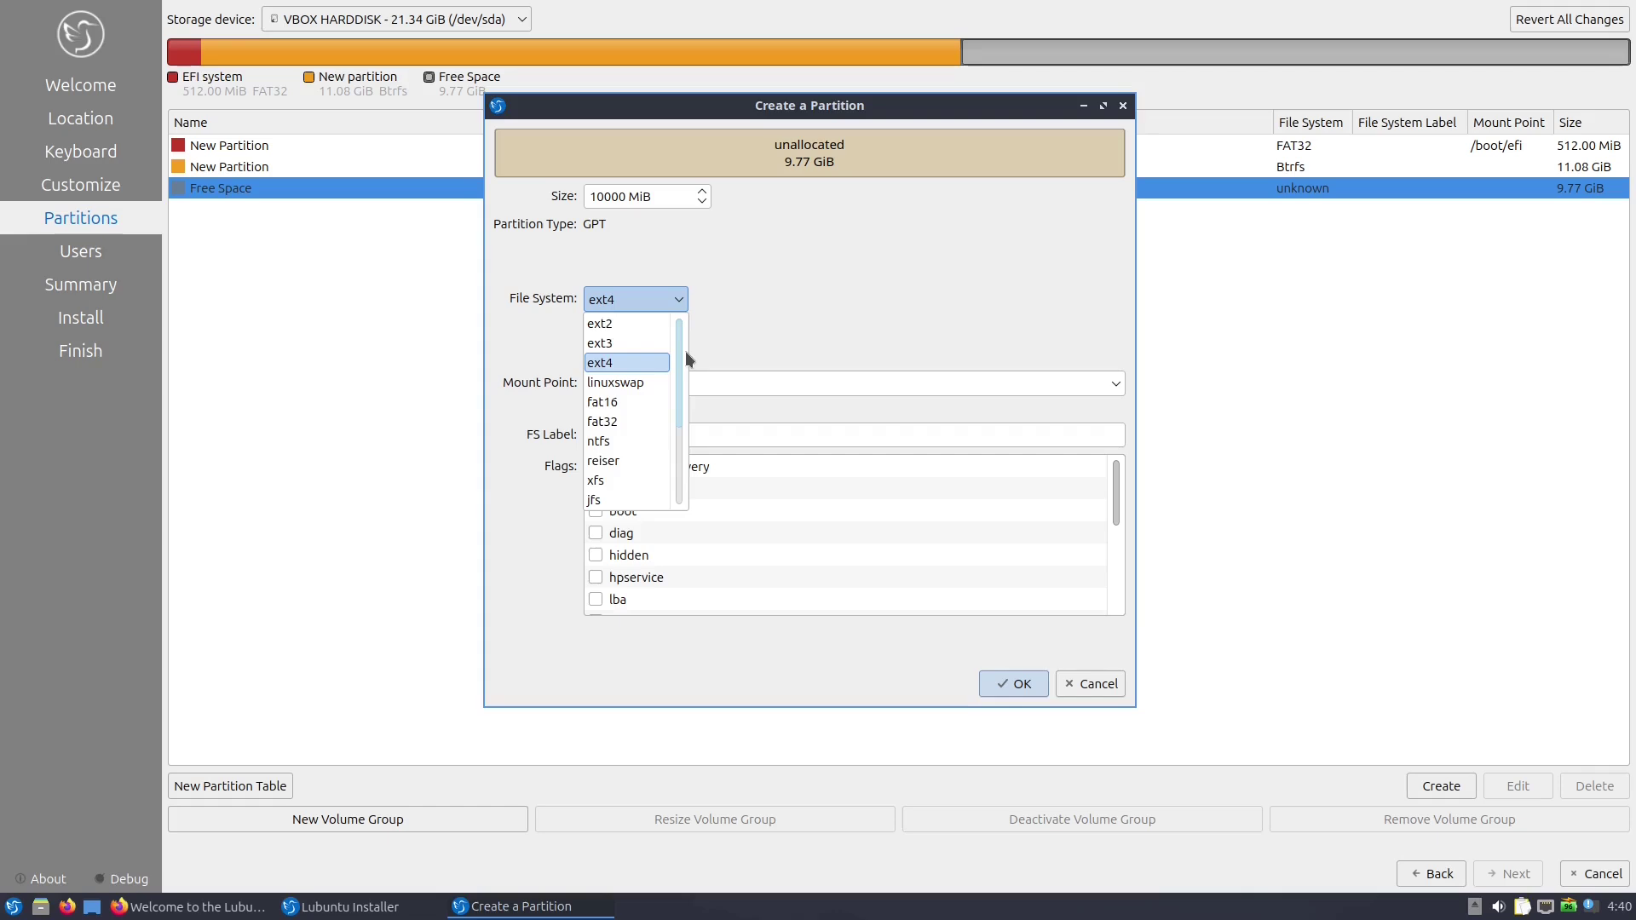
{"action": "scroll", "coordinate": [678, 395], "scroll_direction": "down", "scroll_amount": 2}
{"action": "left_click", "coordinate": [643, 439]}
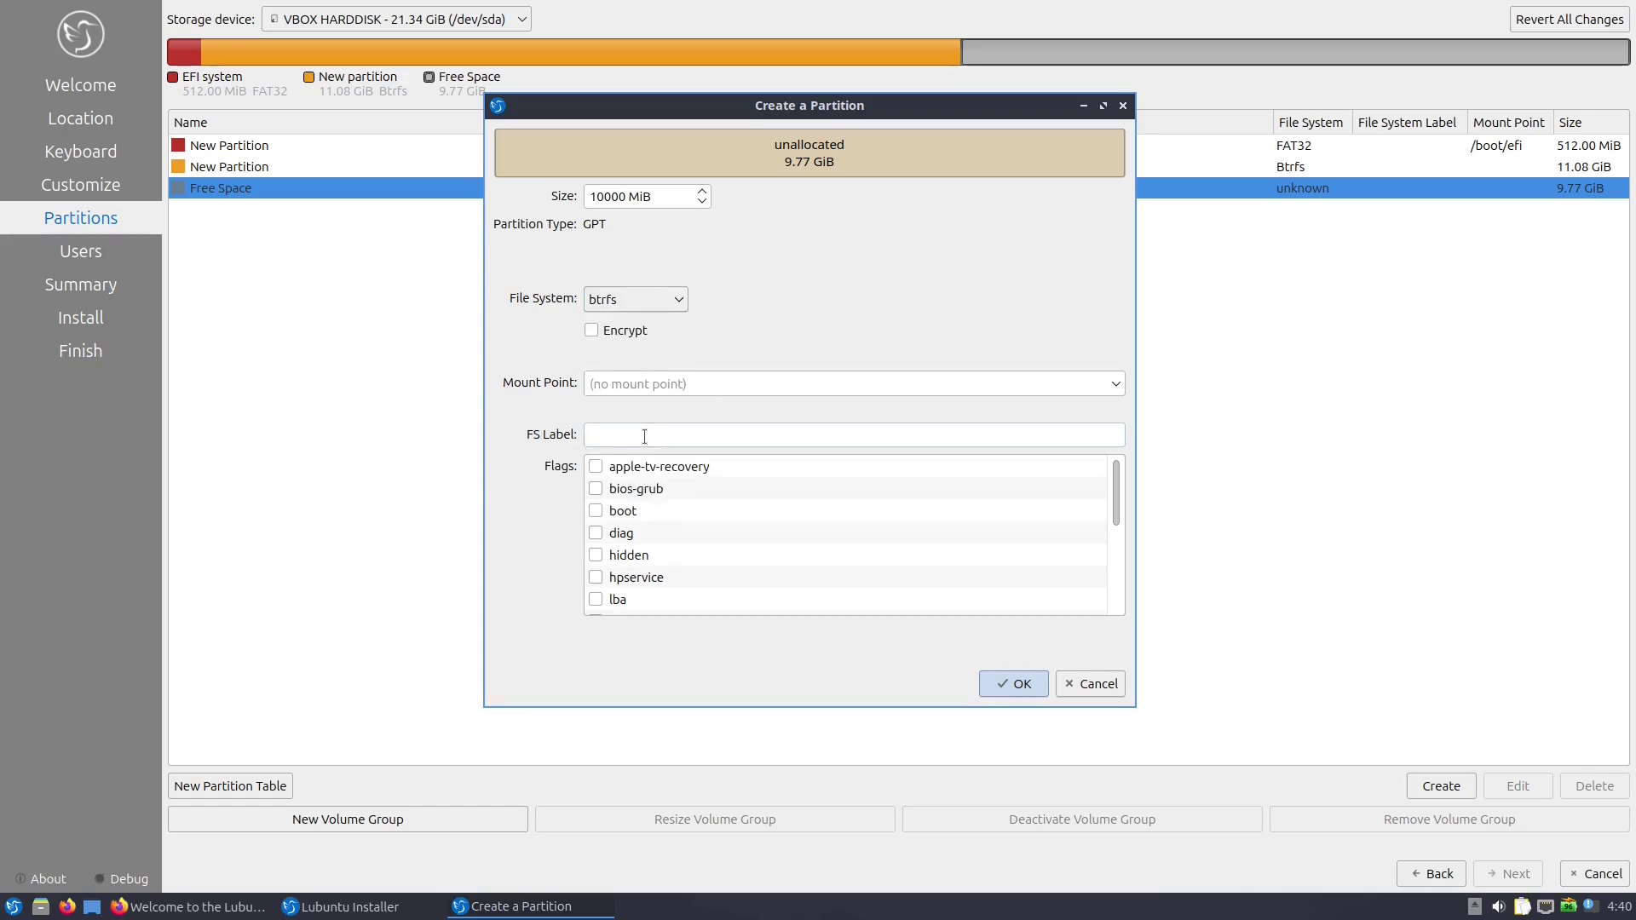
{"action": "left_click", "coordinate": [1119, 386]}
{"action": "left_click", "coordinate": [954, 469]}
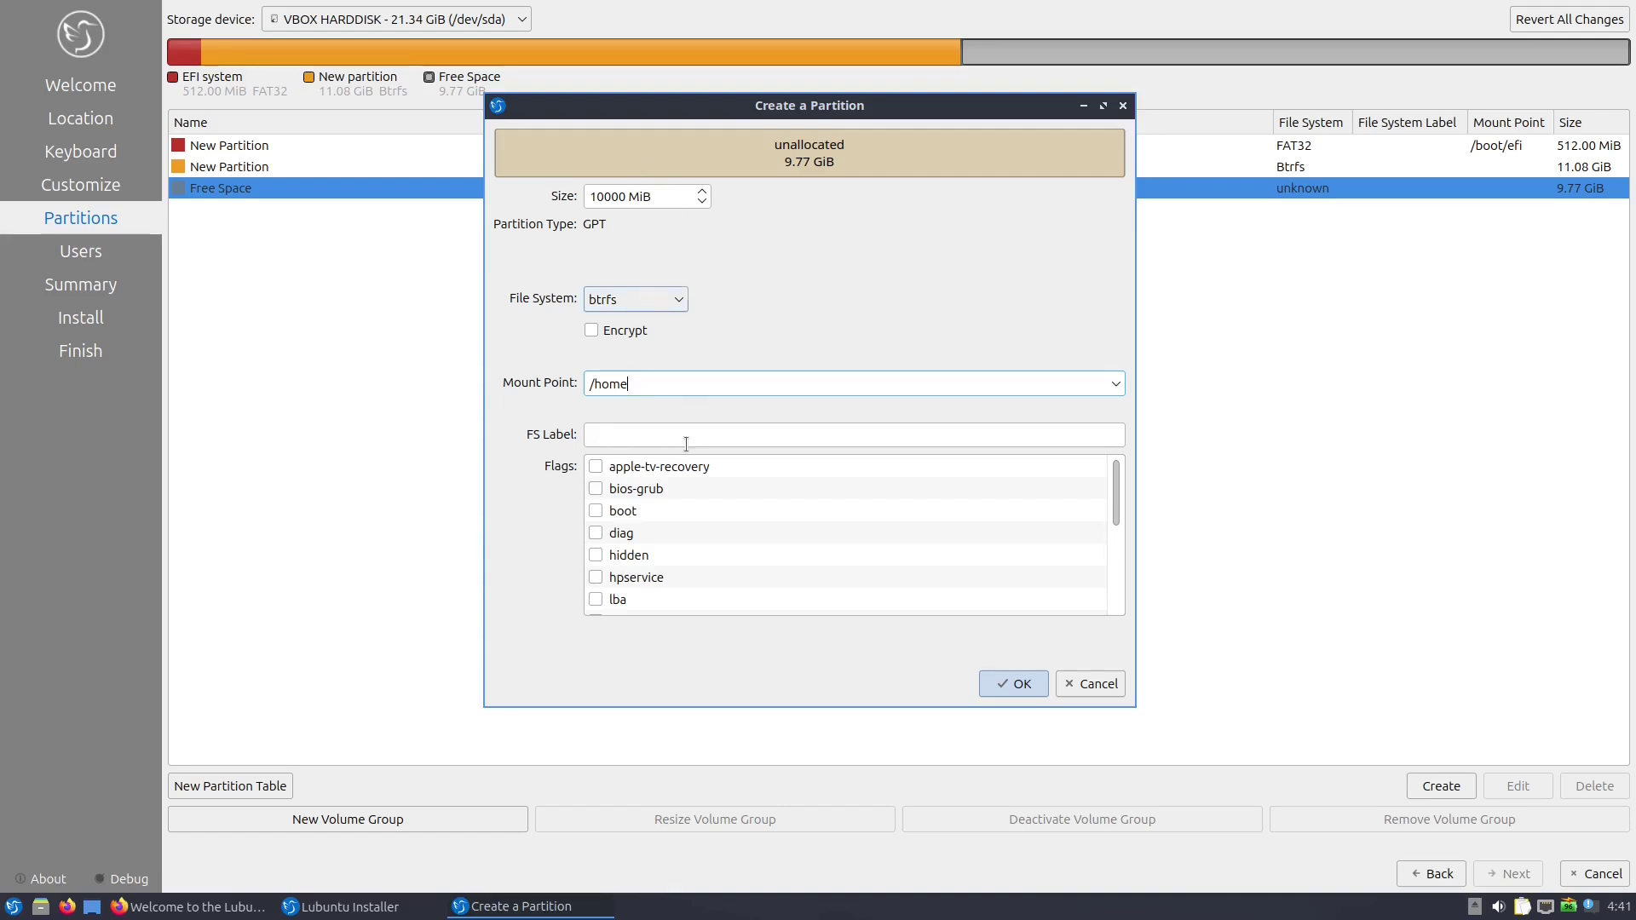
{"action": "left_click", "coordinate": [1026, 687]}
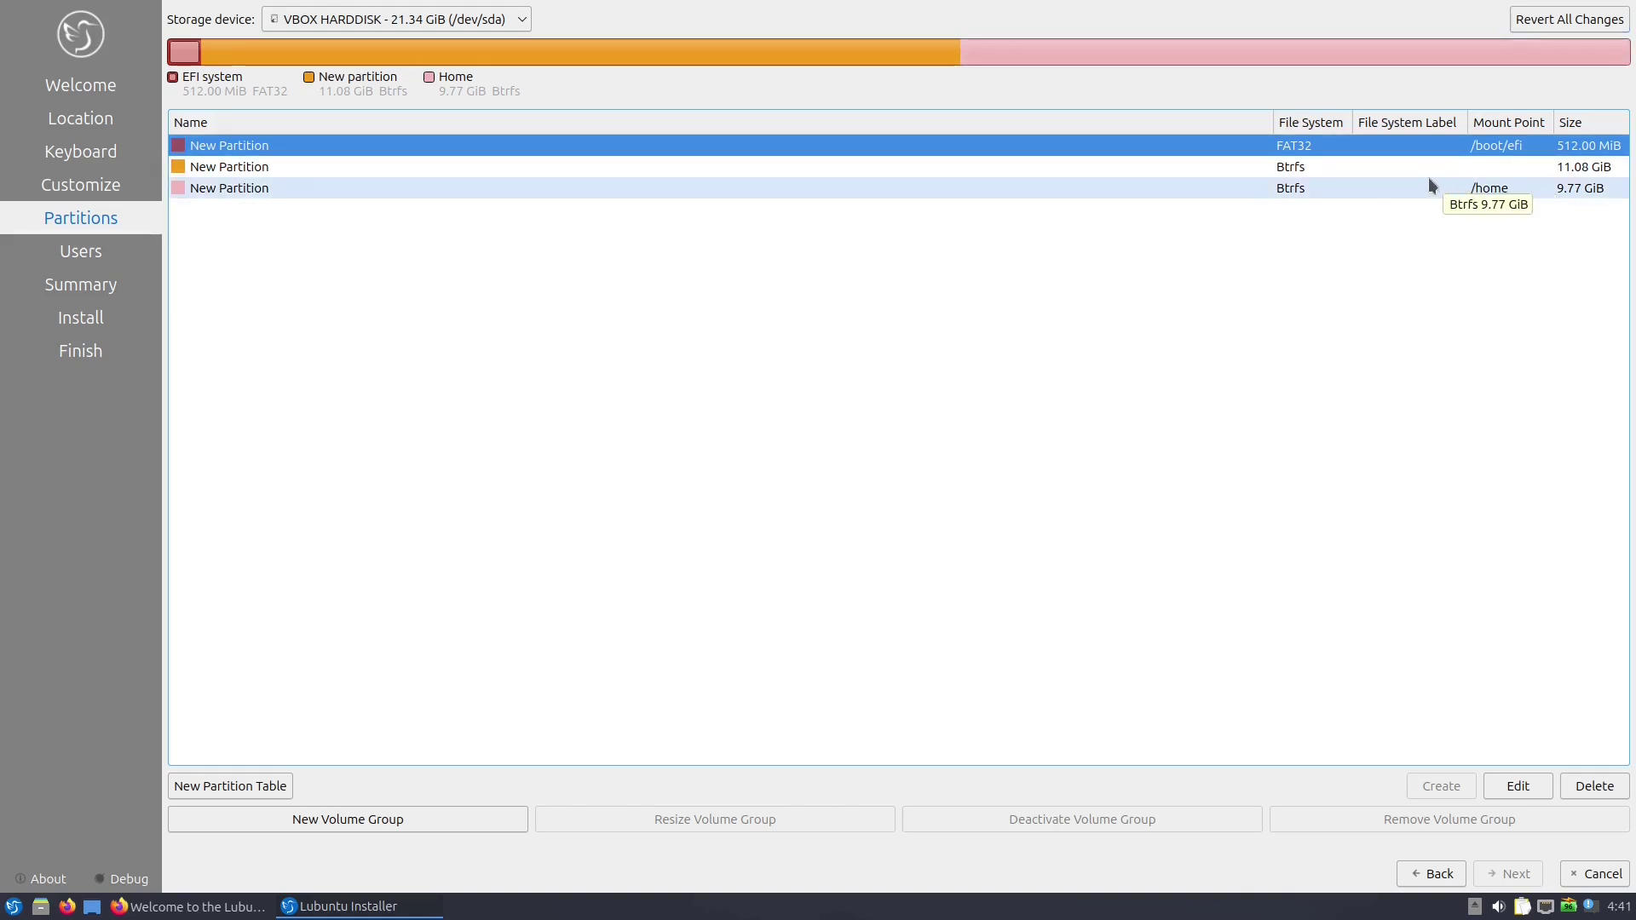
Edit the 11.08 GiB Btrfs partition to mount it at / as root.
{"action": "left_click", "coordinate": [1498, 163]}
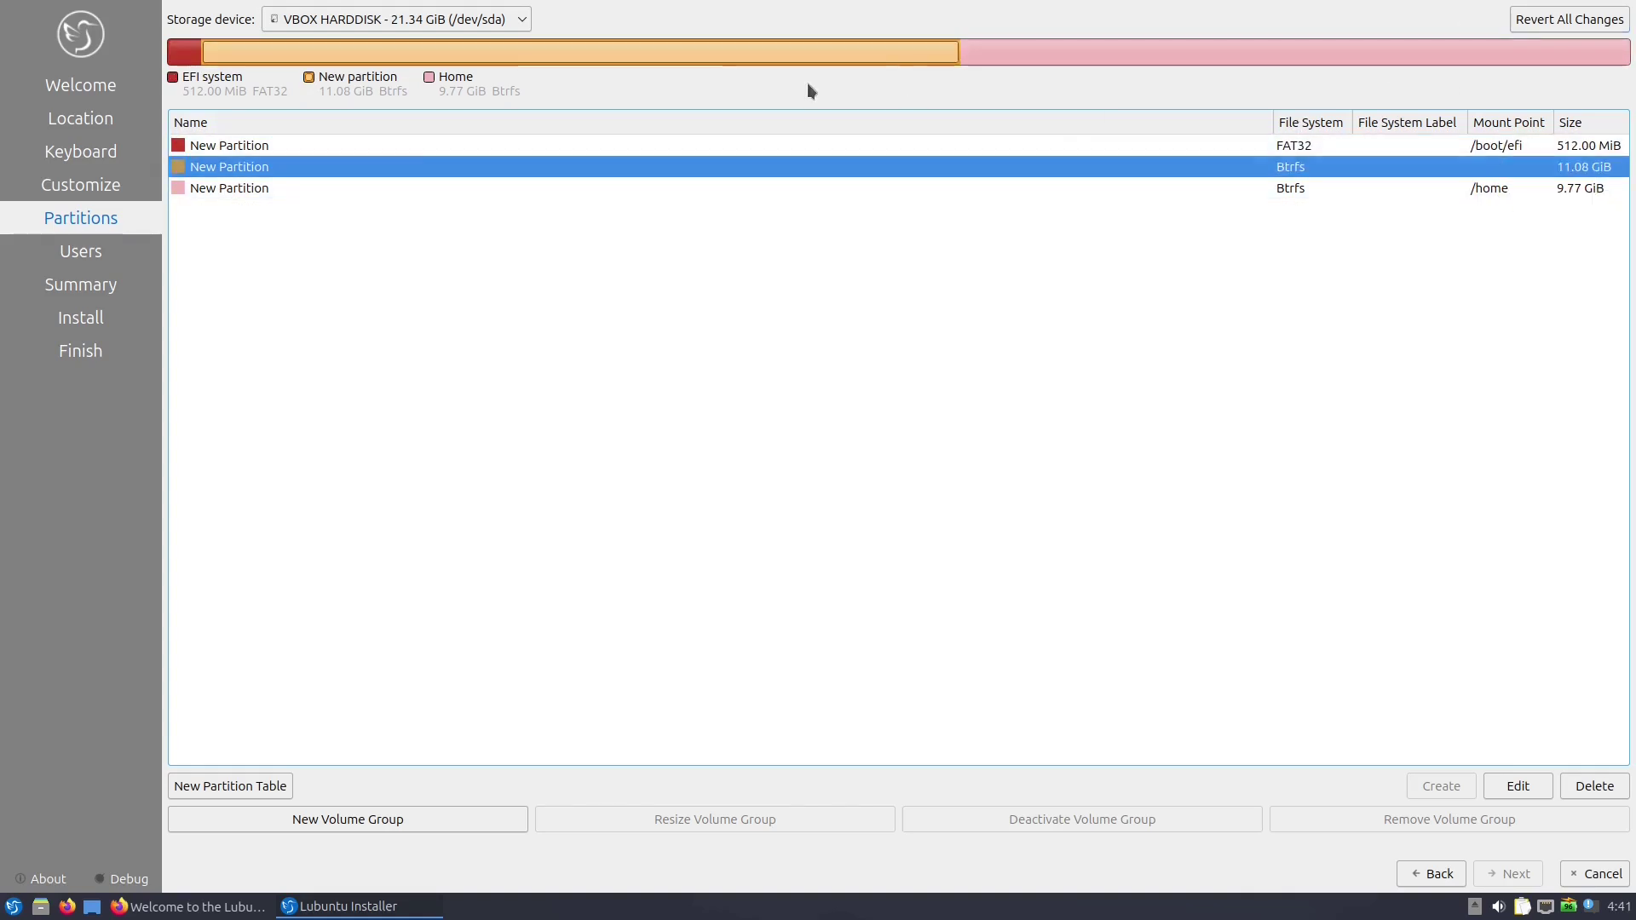
{"action": "double_click", "coordinate": [406, 166]}
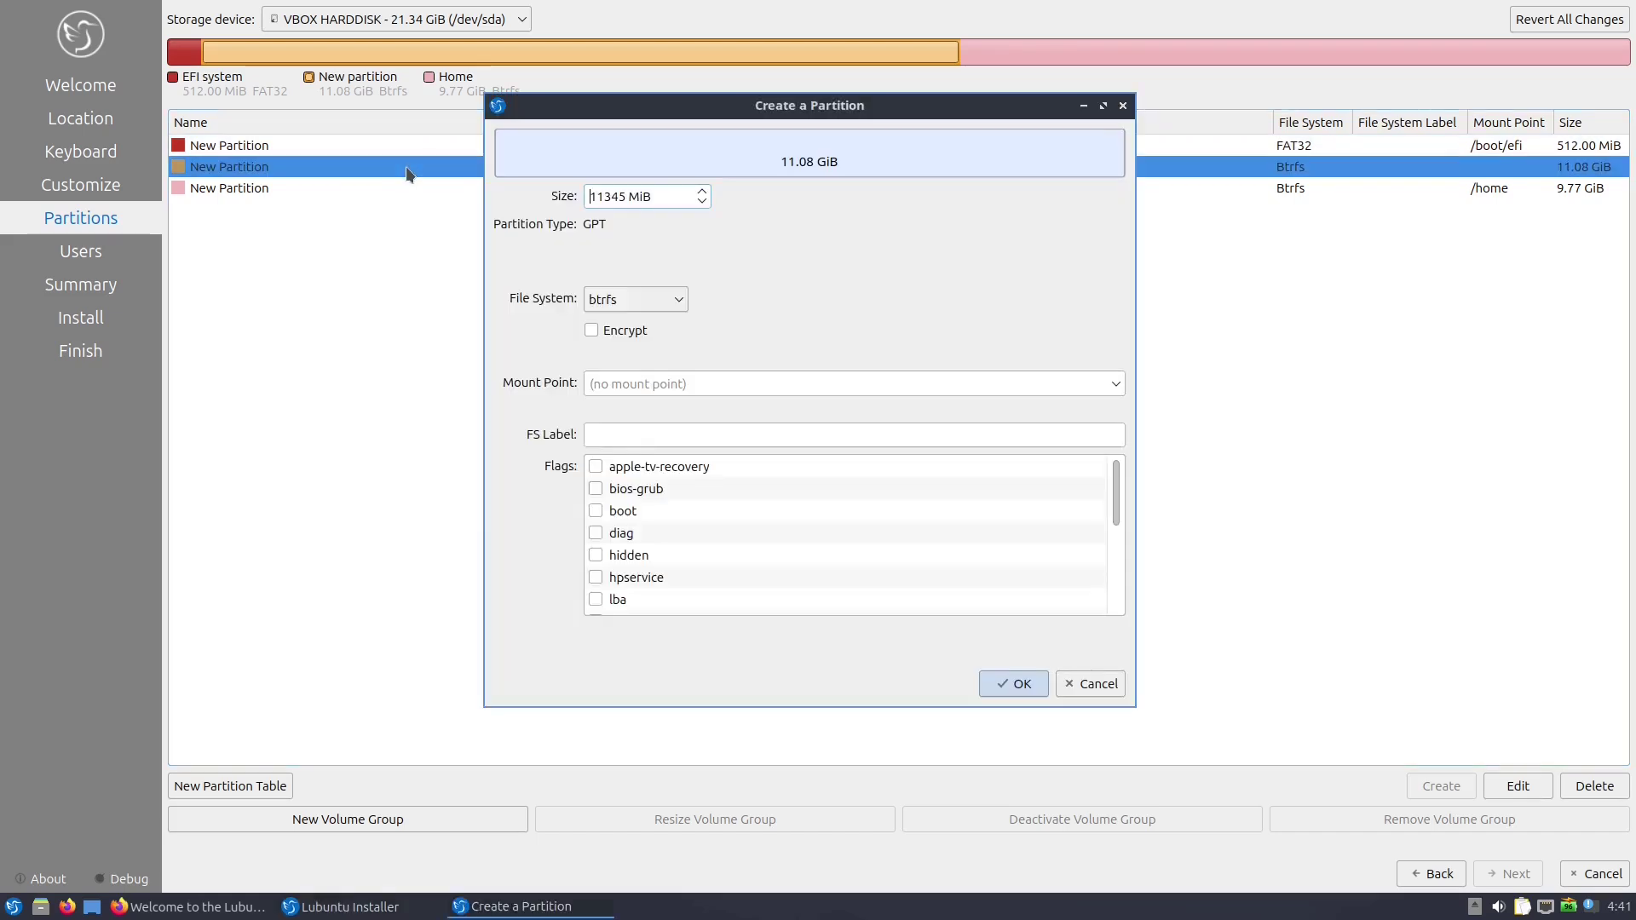
{"action": "left_click", "coordinate": [1114, 383]}
{"action": "left_click", "coordinate": [1023, 404]}
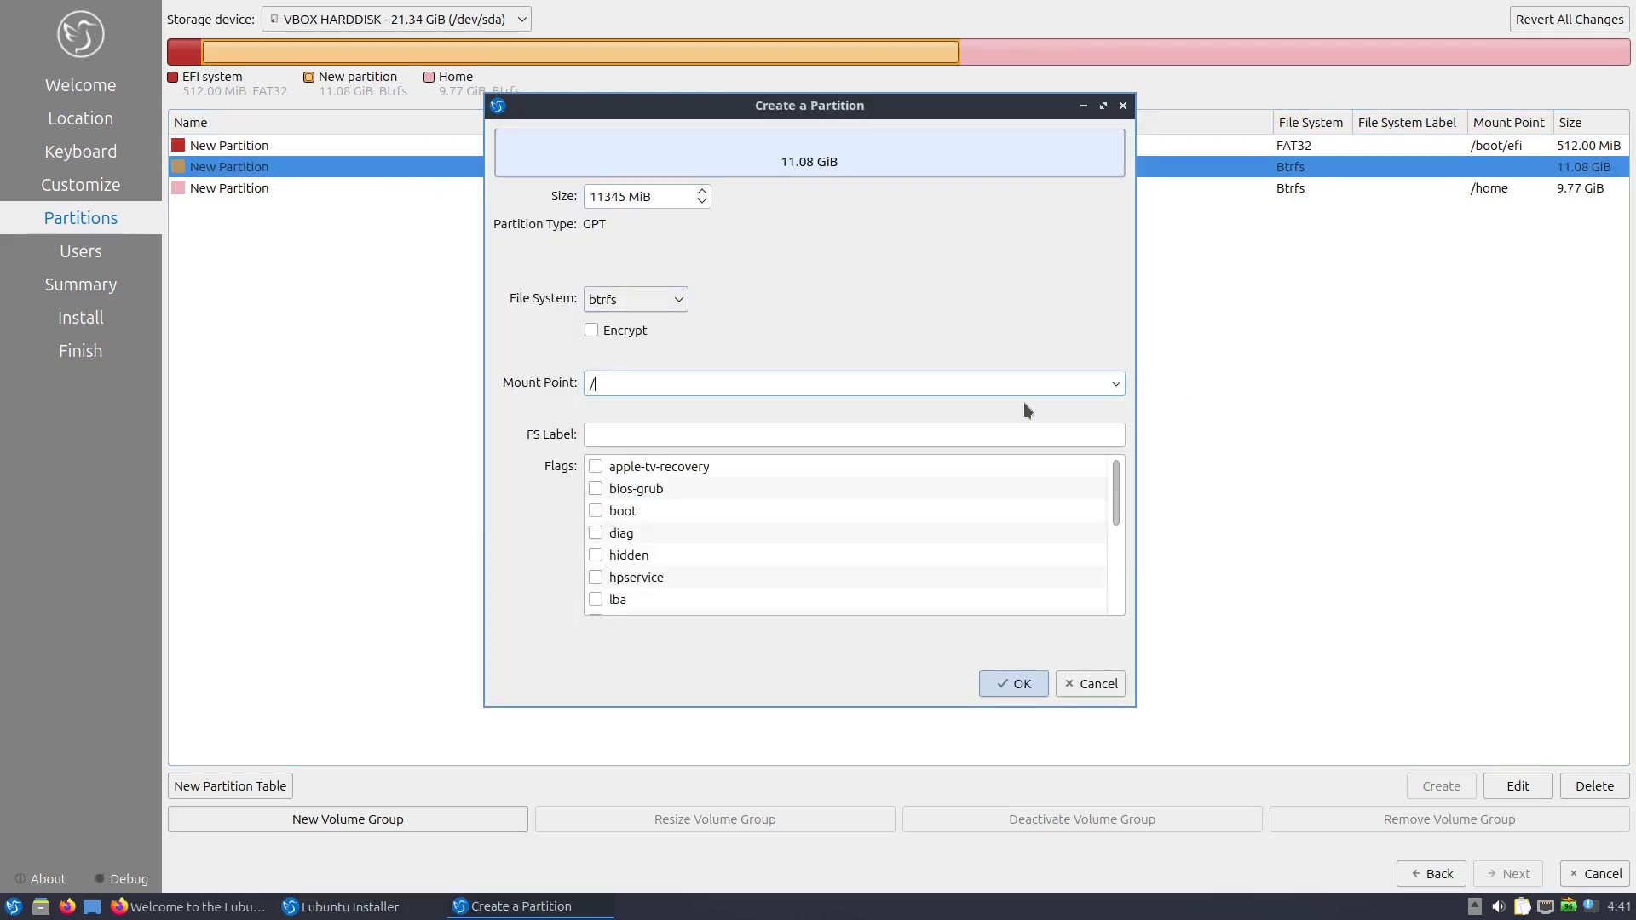
{"action": "left_click", "coordinate": [1002, 678]}
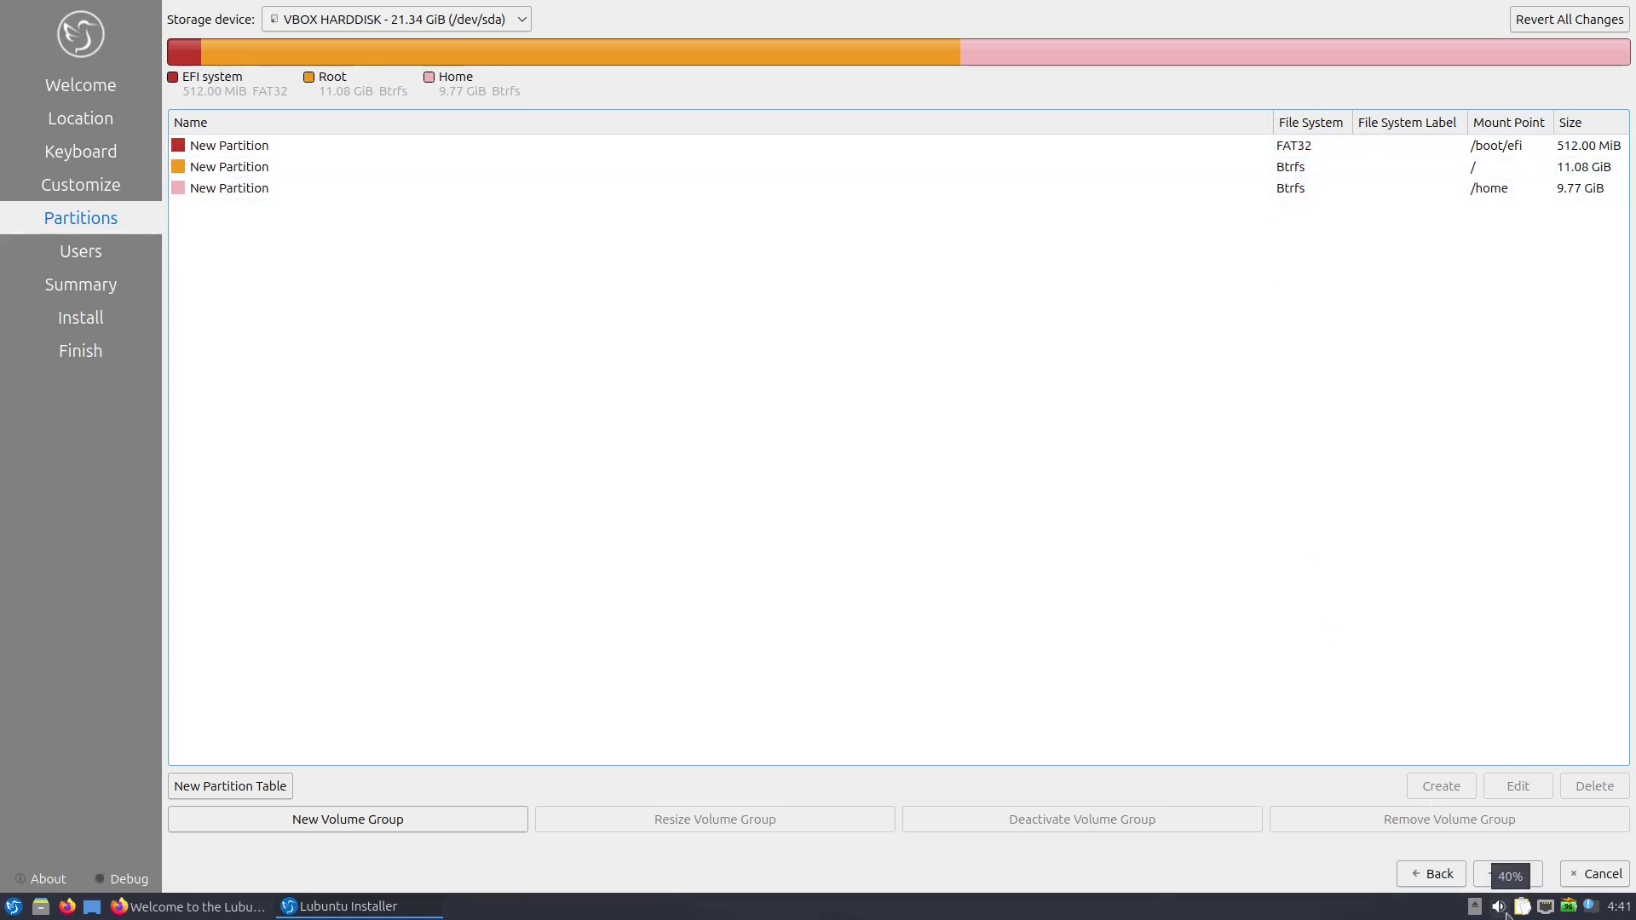
Set up the lubuntu account on lubuntu-virtualbox with a matching password and reach the Summary.
{"action": "left_click", "coordinate": [1515, 875]}
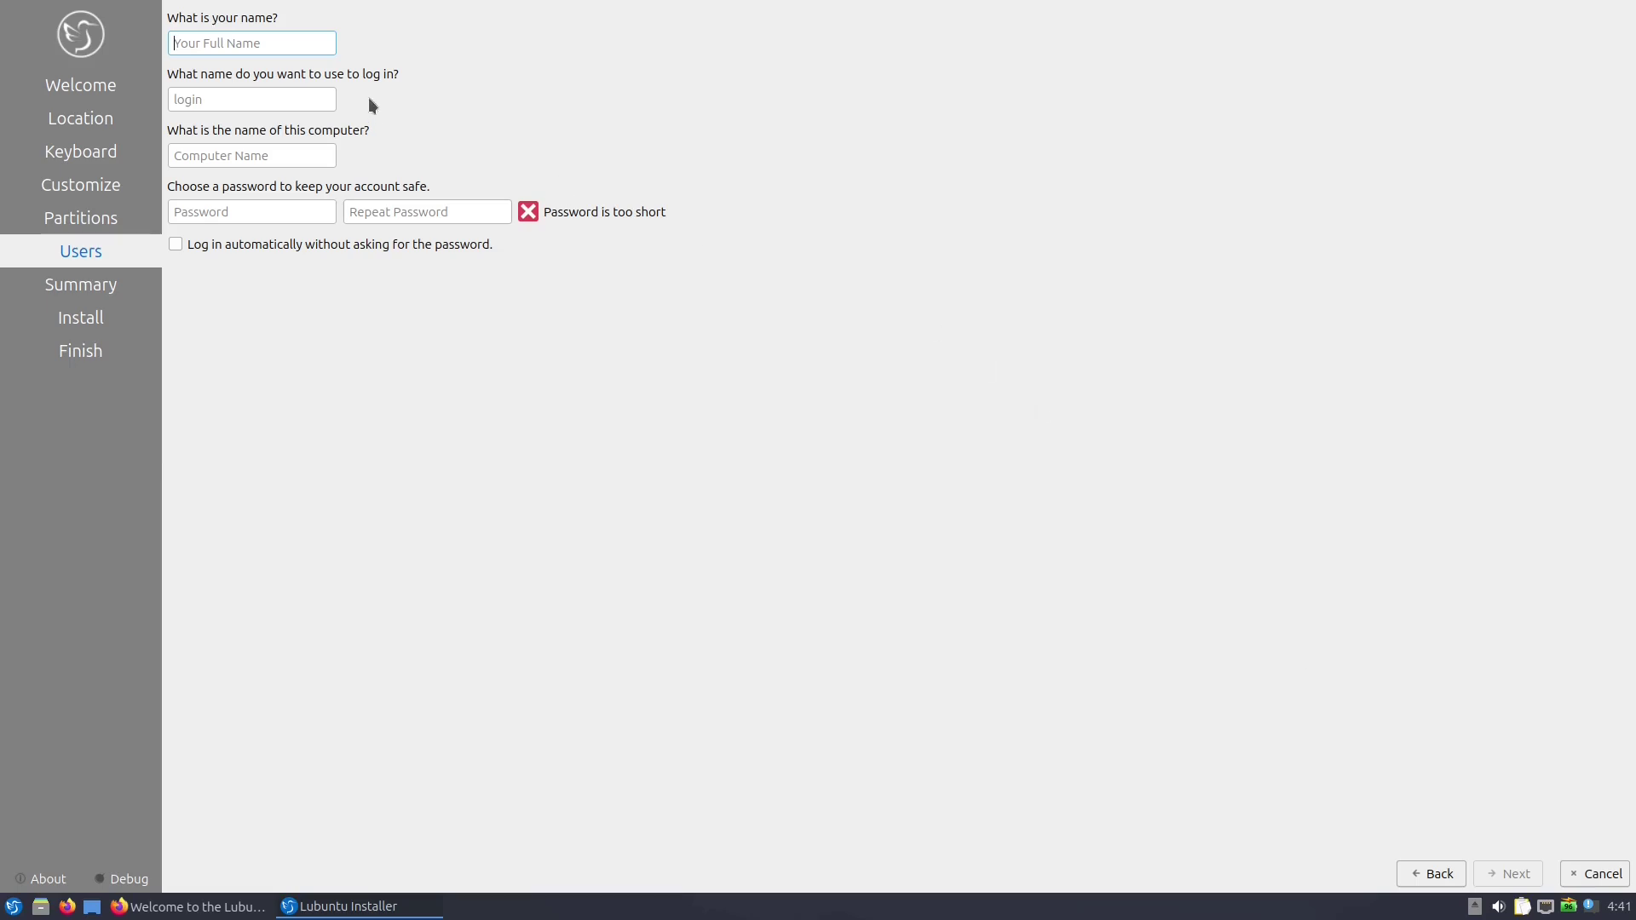
{"action": "type", "text": "lub"}
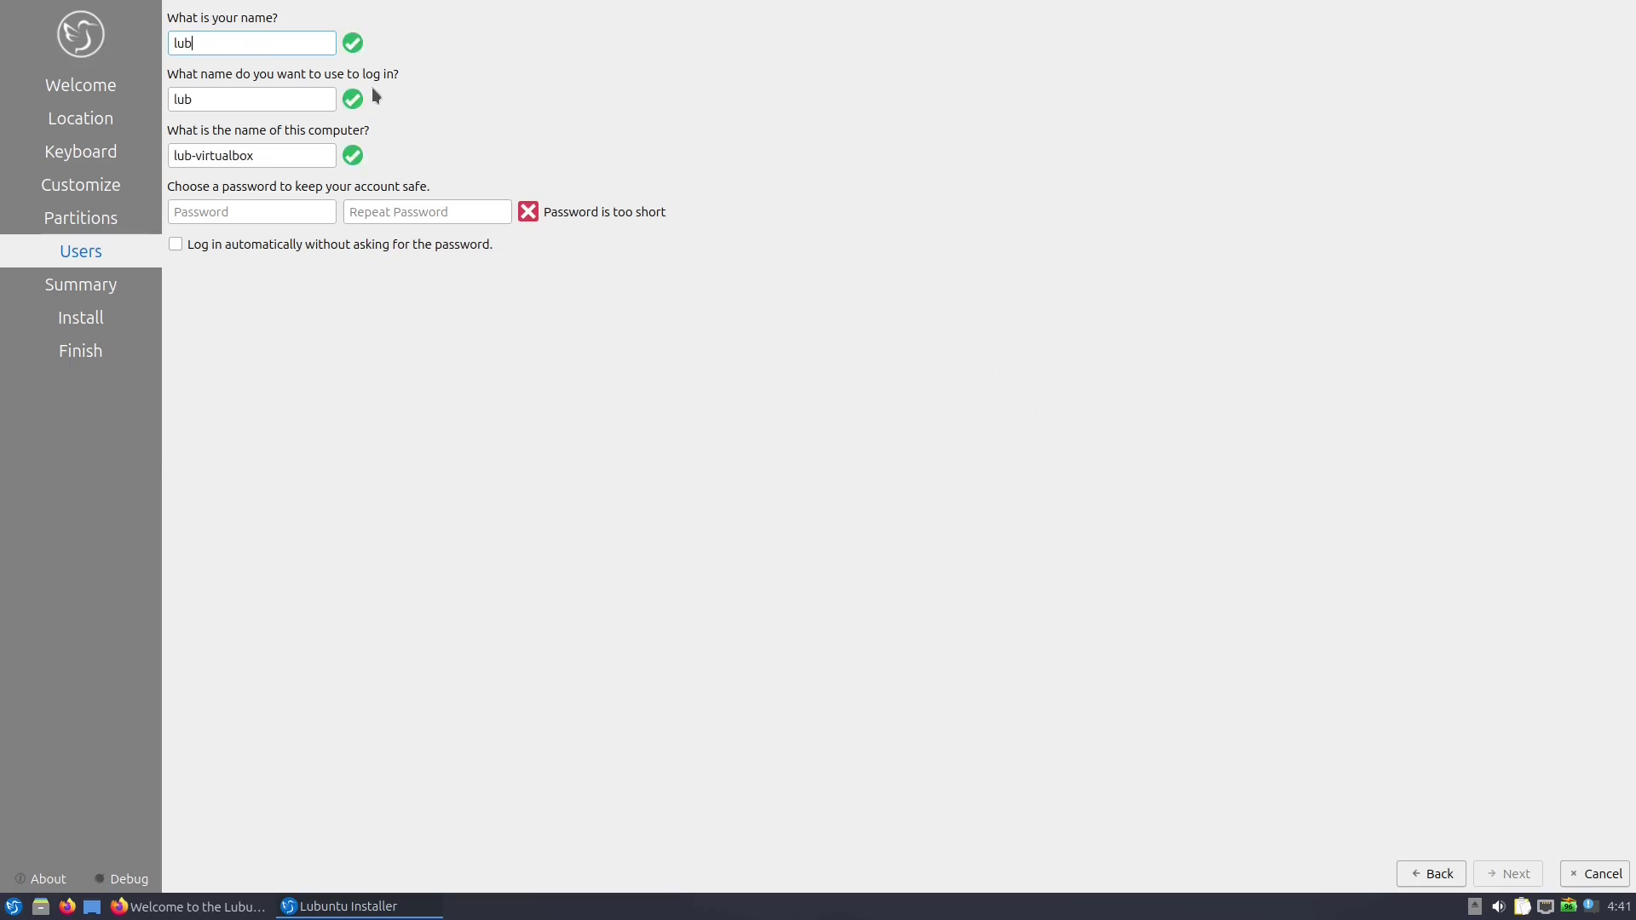
{"action": "type", "text": "untu"}
{"action": "key", "text": "Tab"}
{"action": "key", "text": "Tab"}
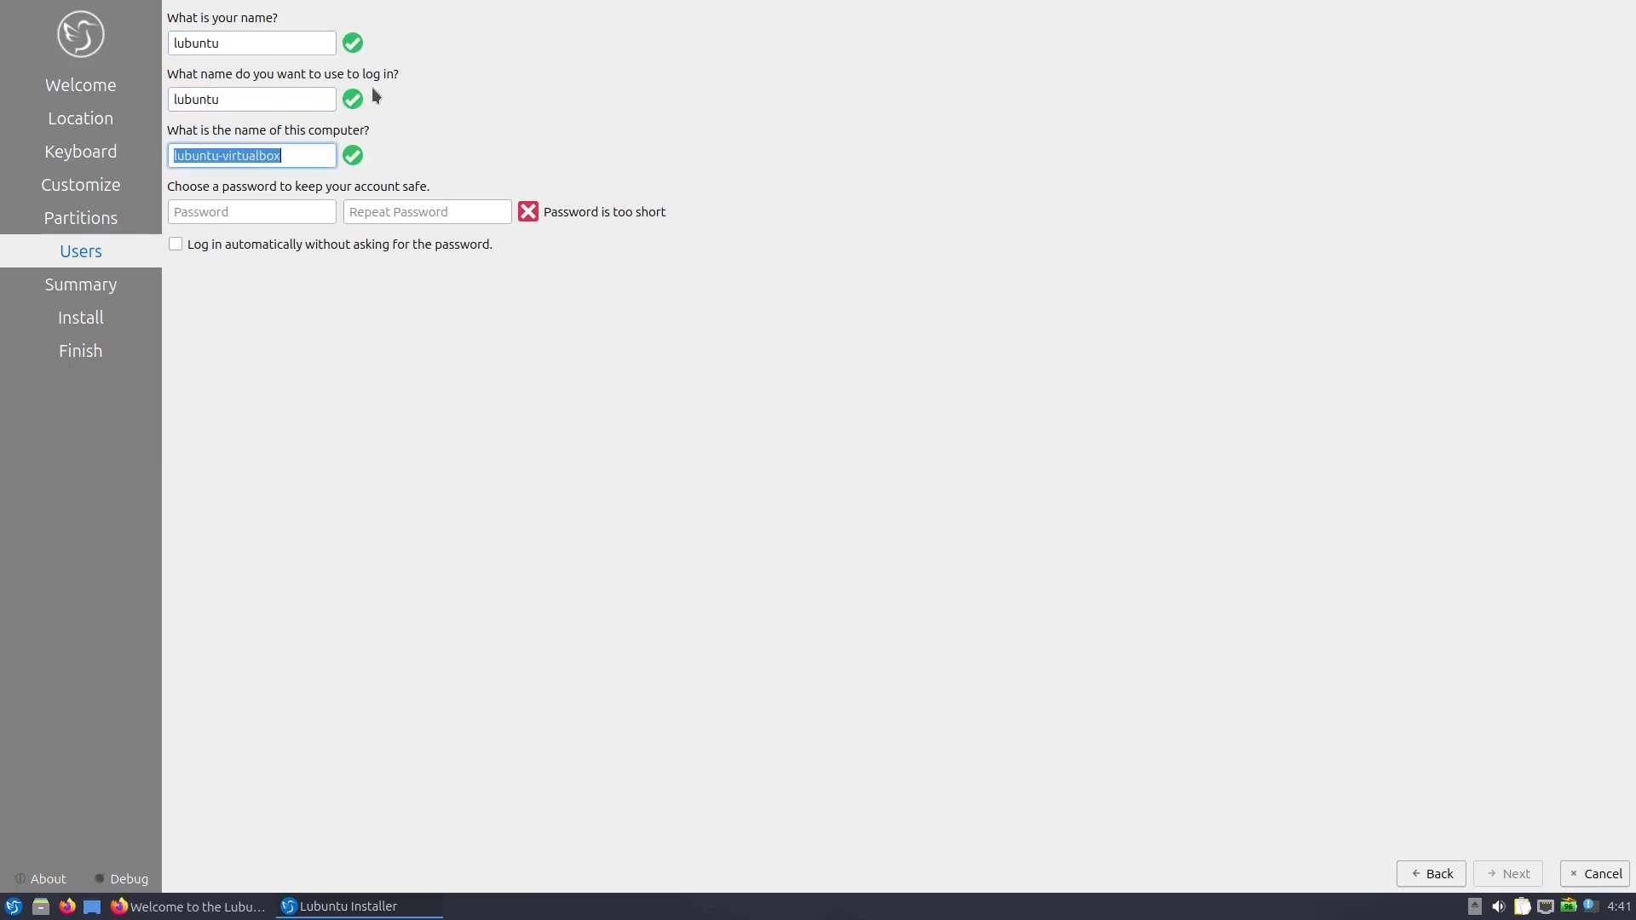
{"action": "key", "text": "Tab"}
{"action": "type", "text": "a"}
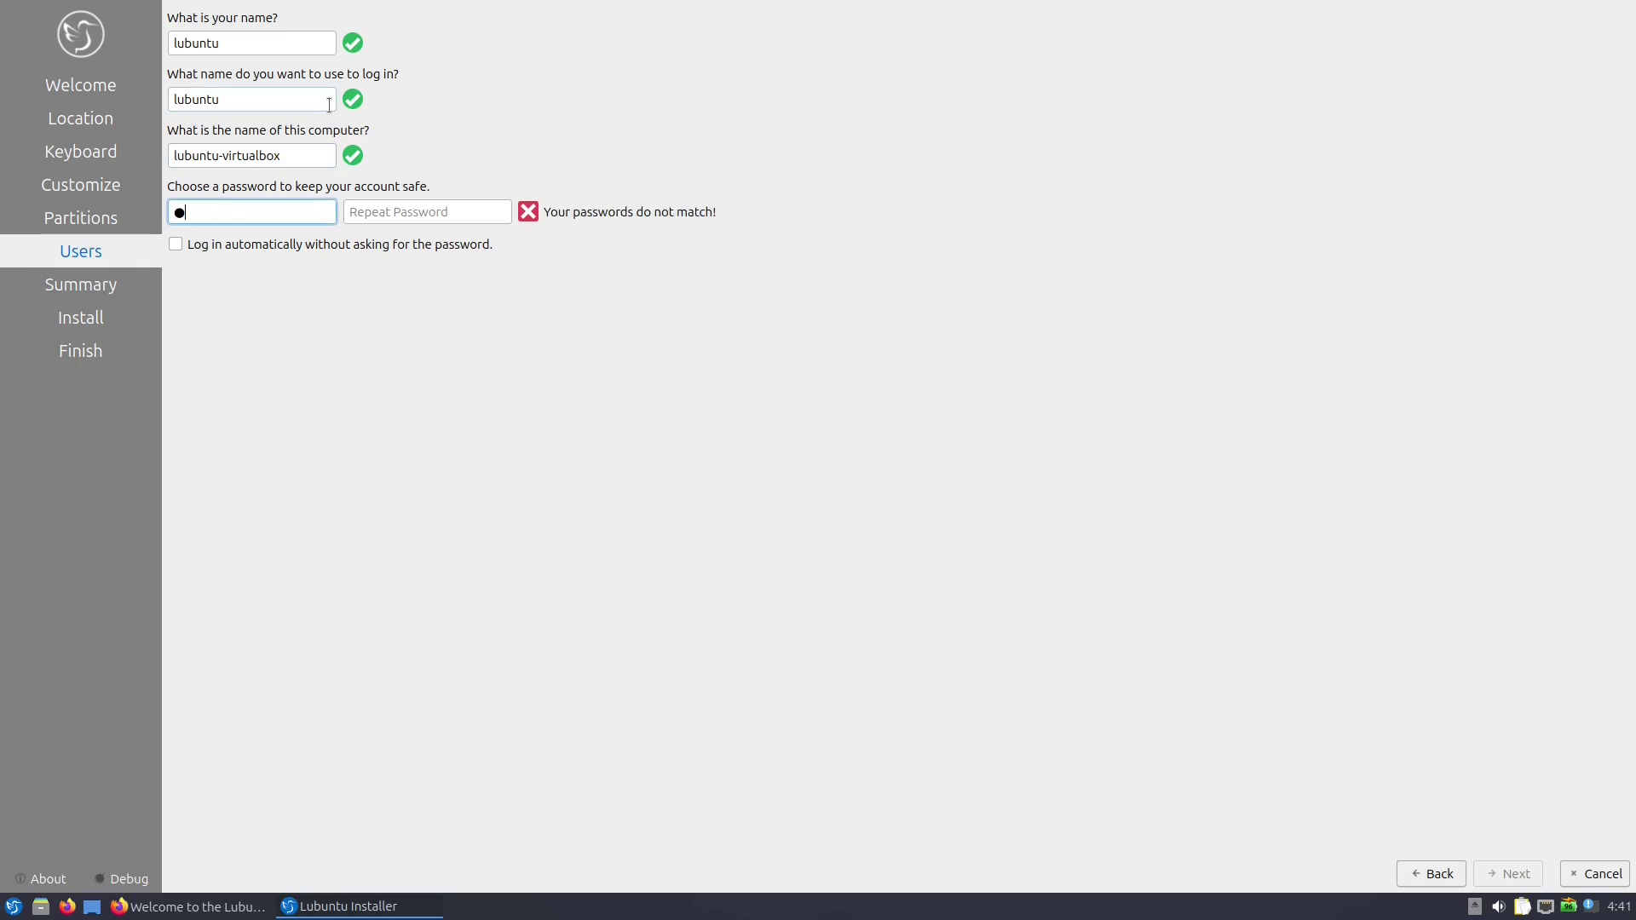
{"action": "key", "text": "Tab"}
{"action": "type", "text": "a"}
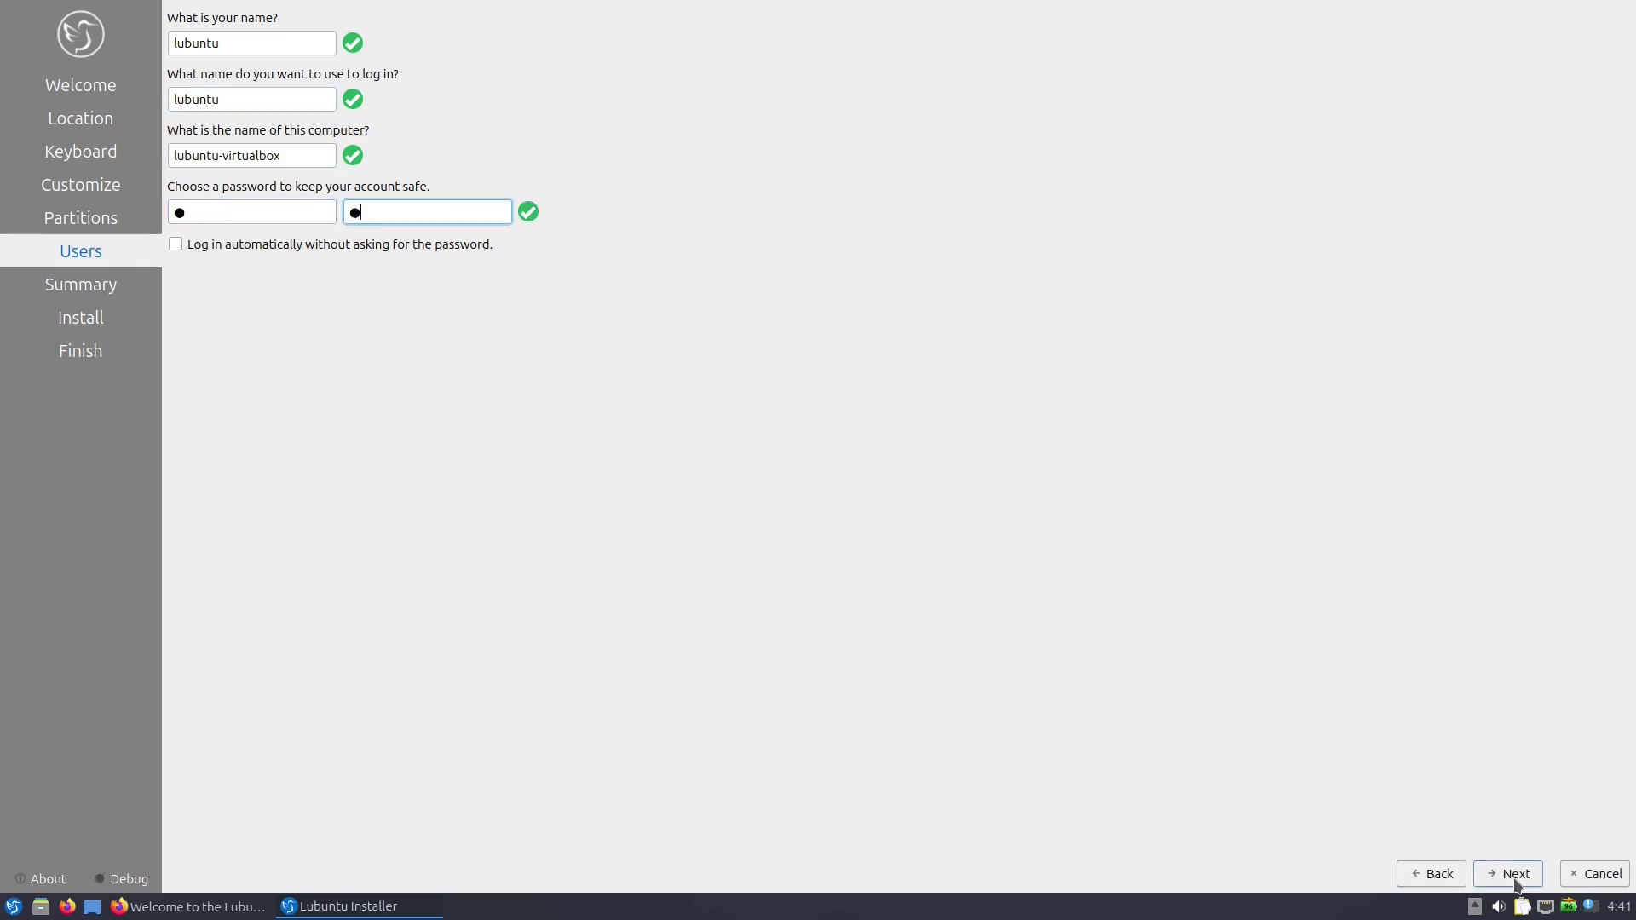
{"action": "left_click", "coordinate": [1514, 872]}
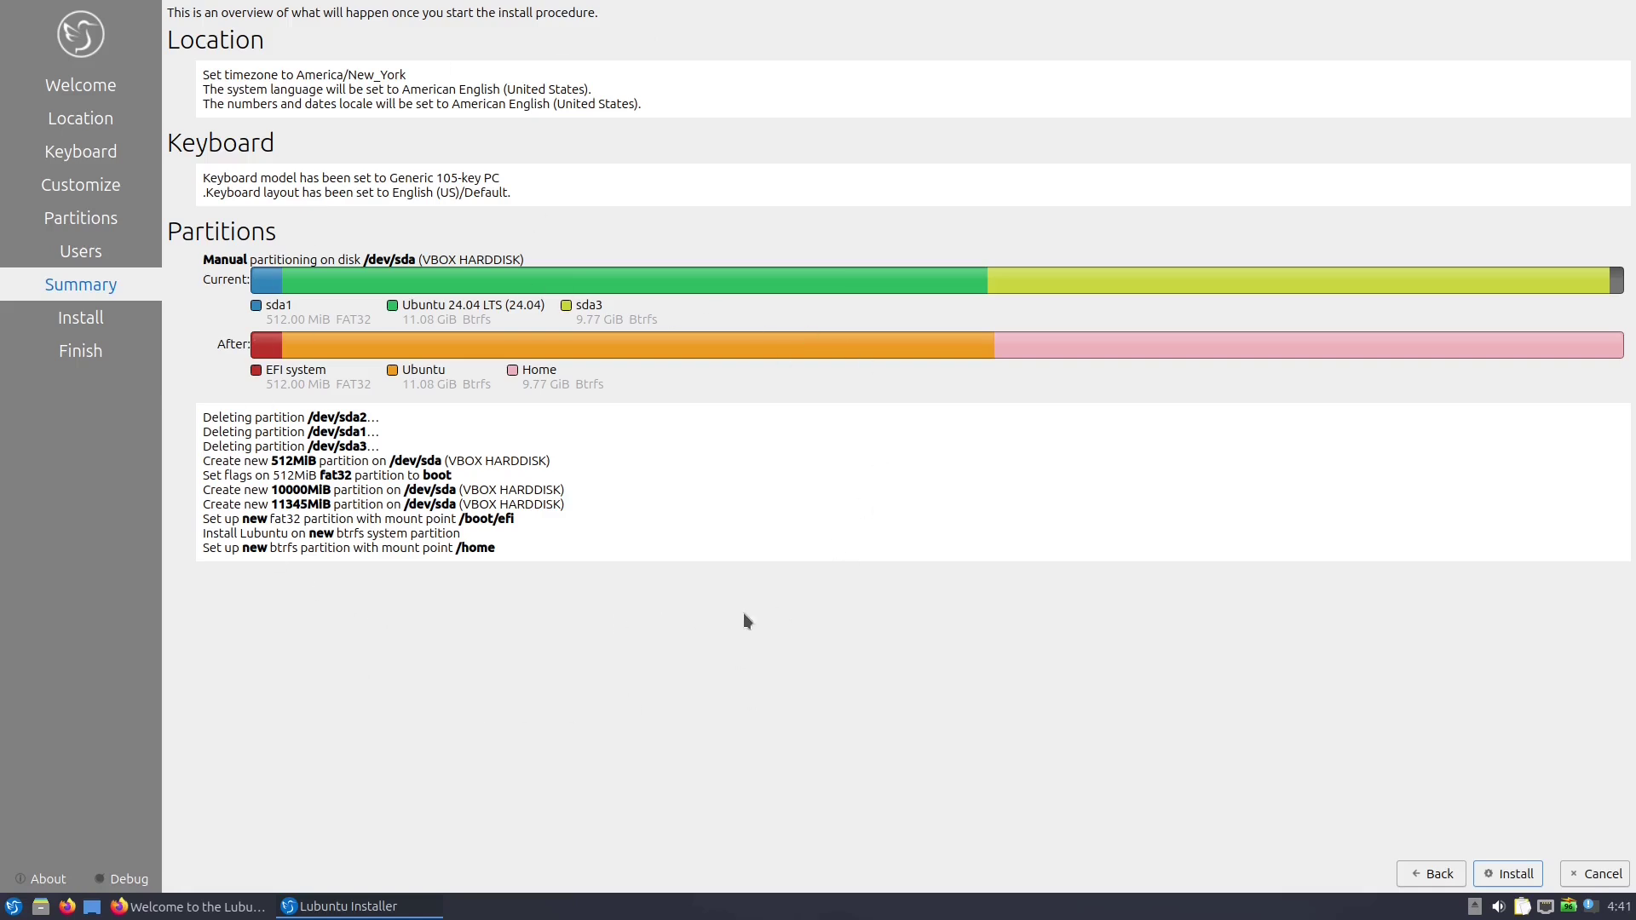
Start the install from the Summary page and confirm writing the disk changes.
{"action": "left_click", "coordinate": [1514, 873]}
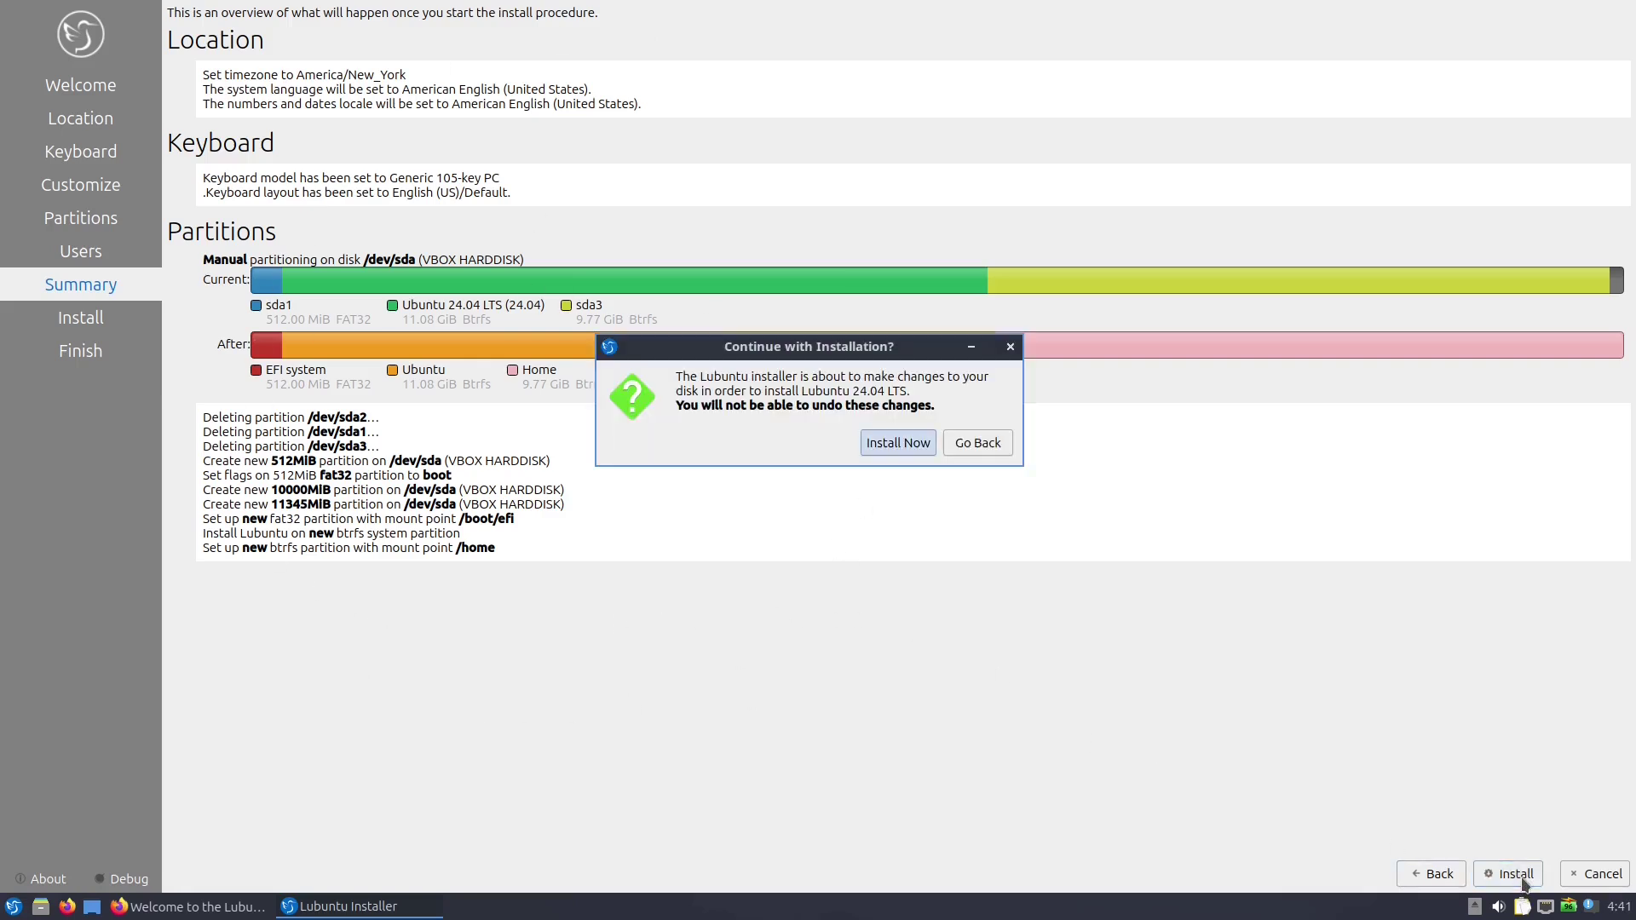
{"action": "left_click", "coordinate": [877, 444]}
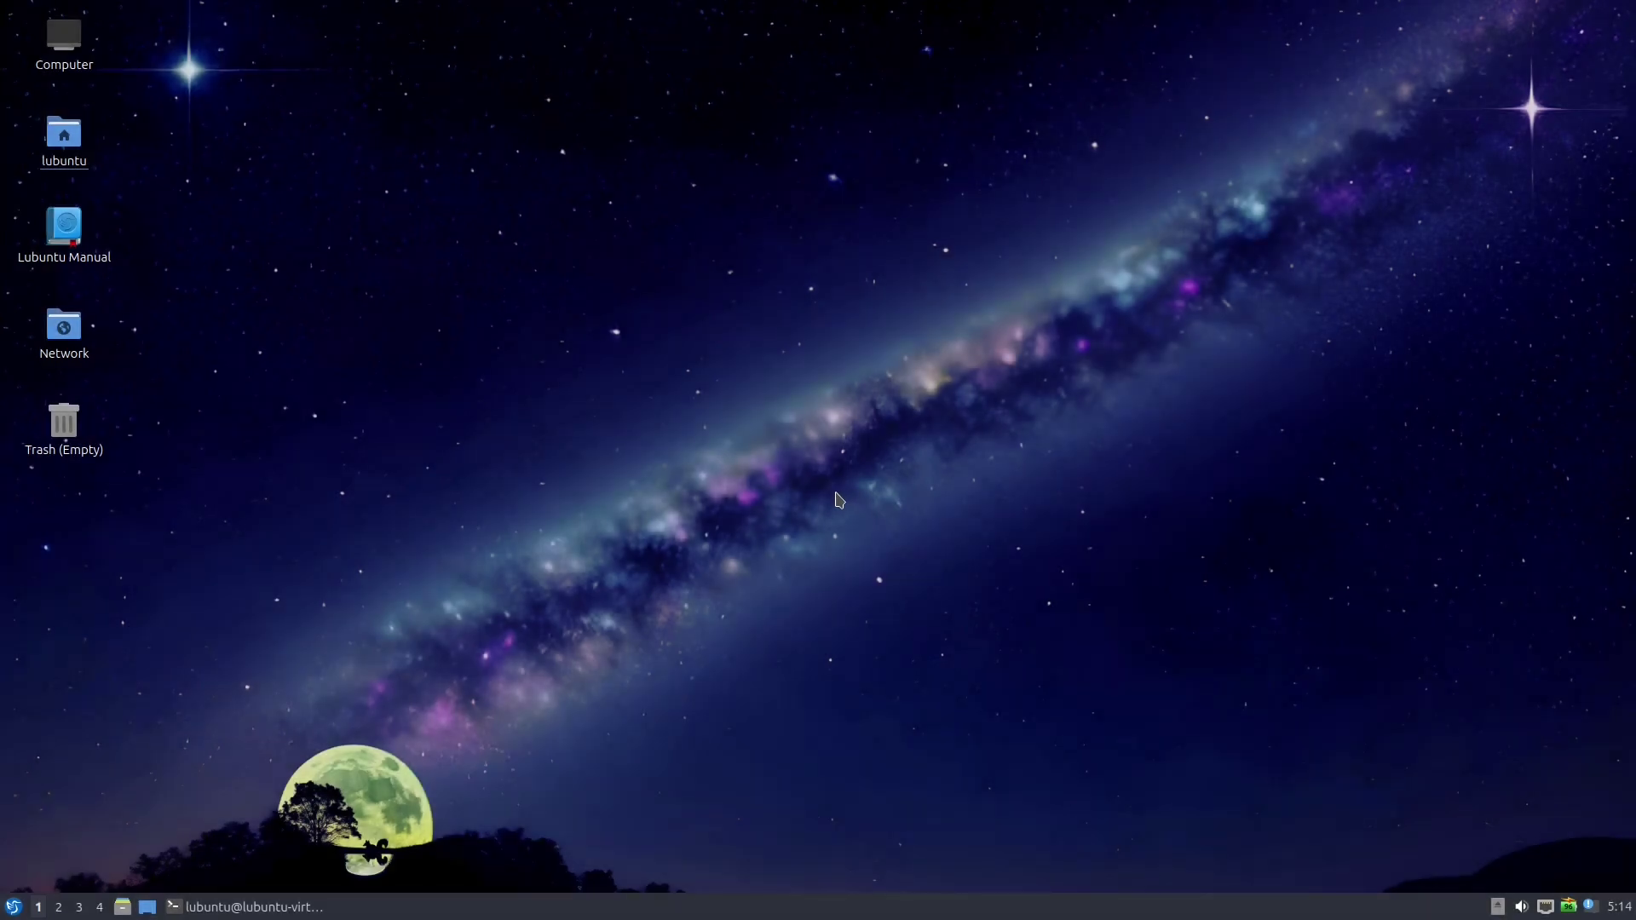
Open the LXQt application menu to browse System Tools.
{"action": "left_click", "coordinate": [16, 909]}
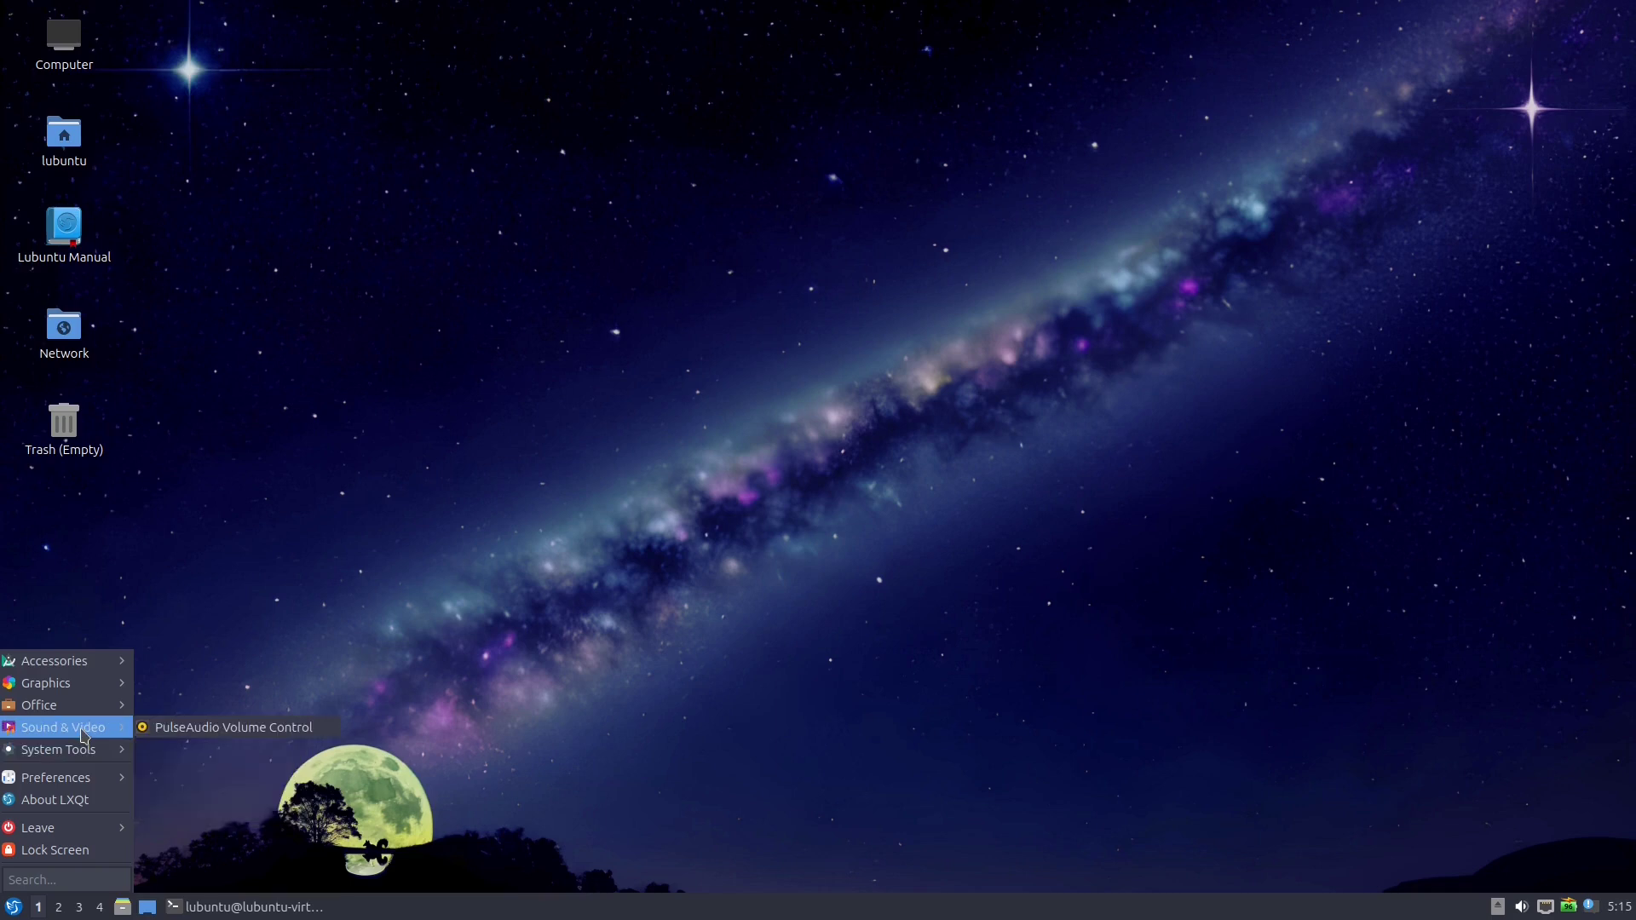
{"action": "mouse_move", "coordinate": [58, 750]}
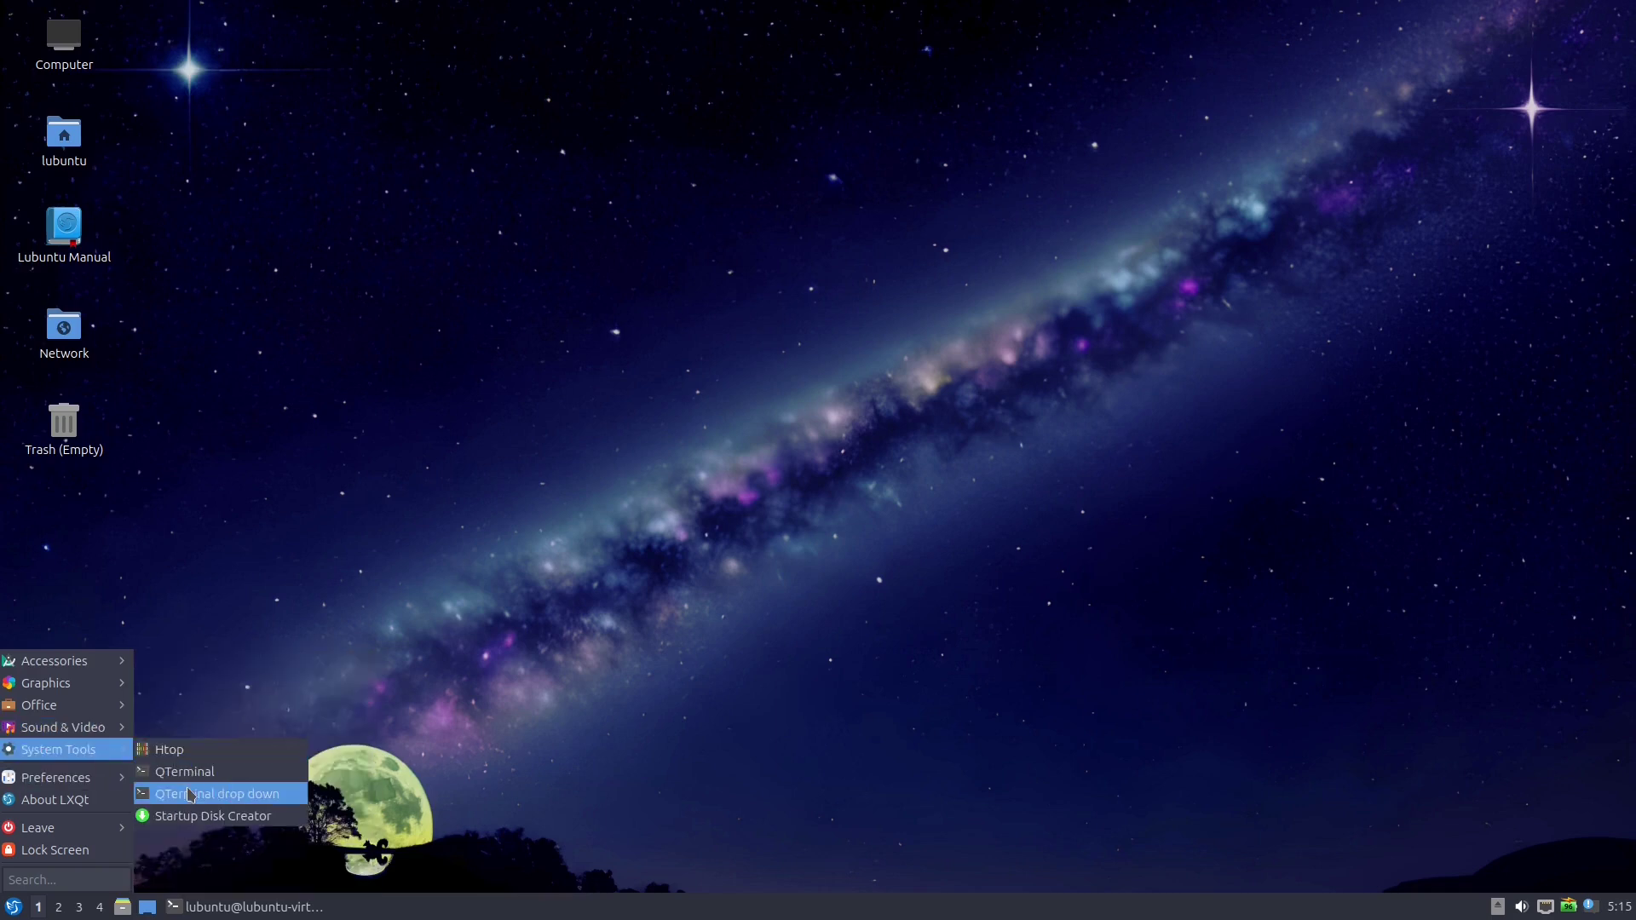
Launch Htop from System Tools, then close its terminal window and confirm the exit.
{"action": "left_click", "coordinate": [205, 749]}
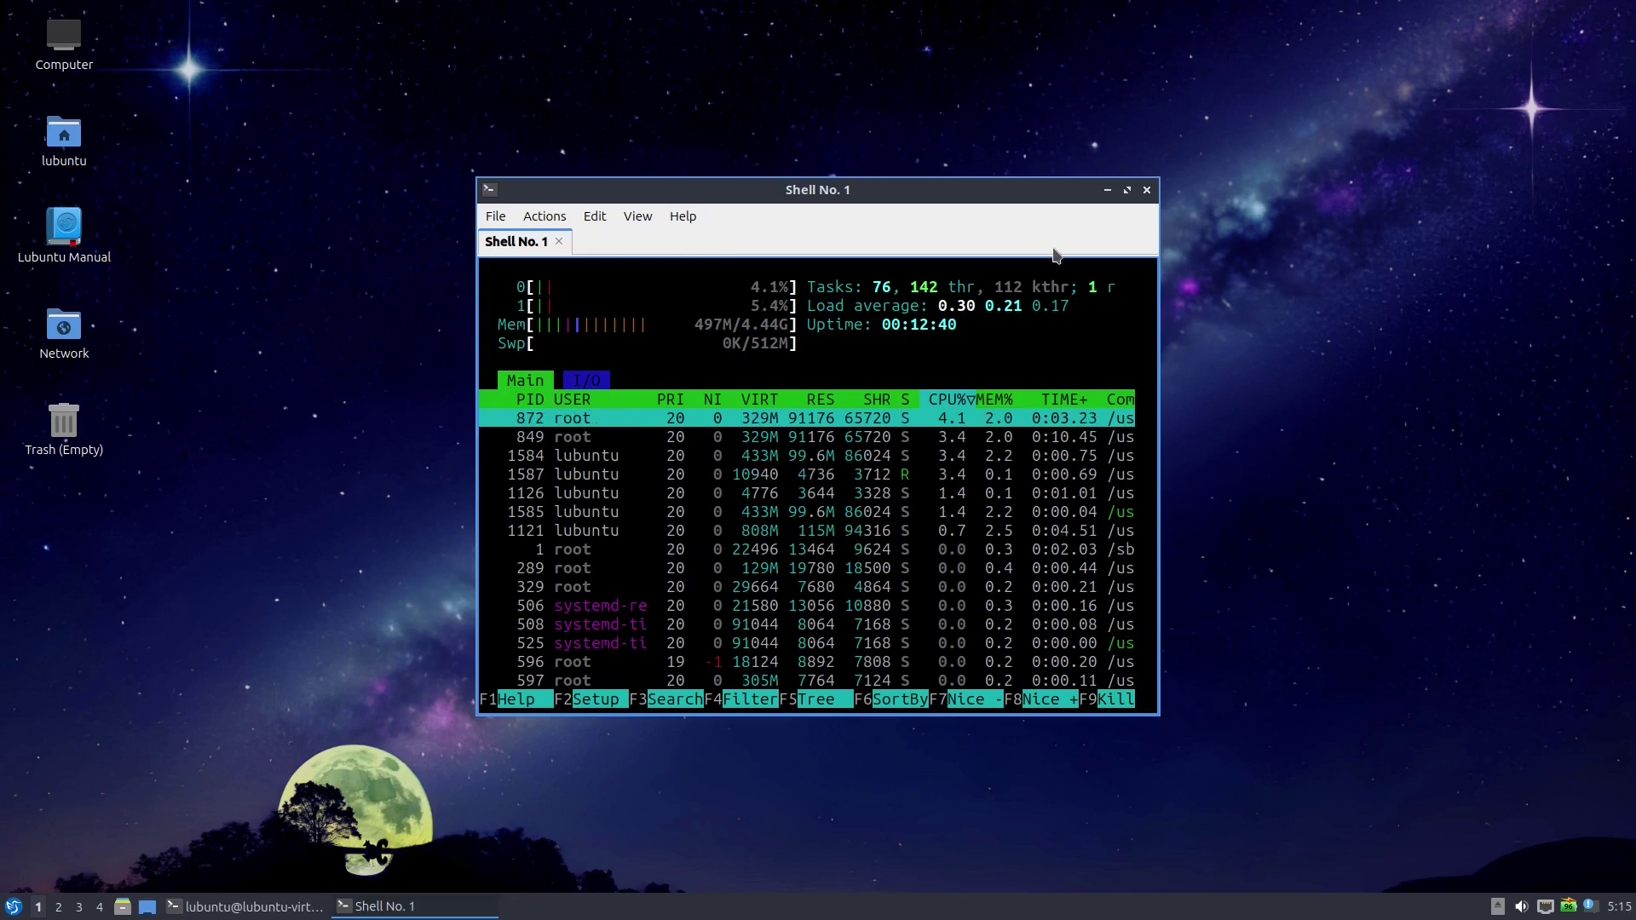
{"action": "left_click", "coordinate": [1148, 193]}
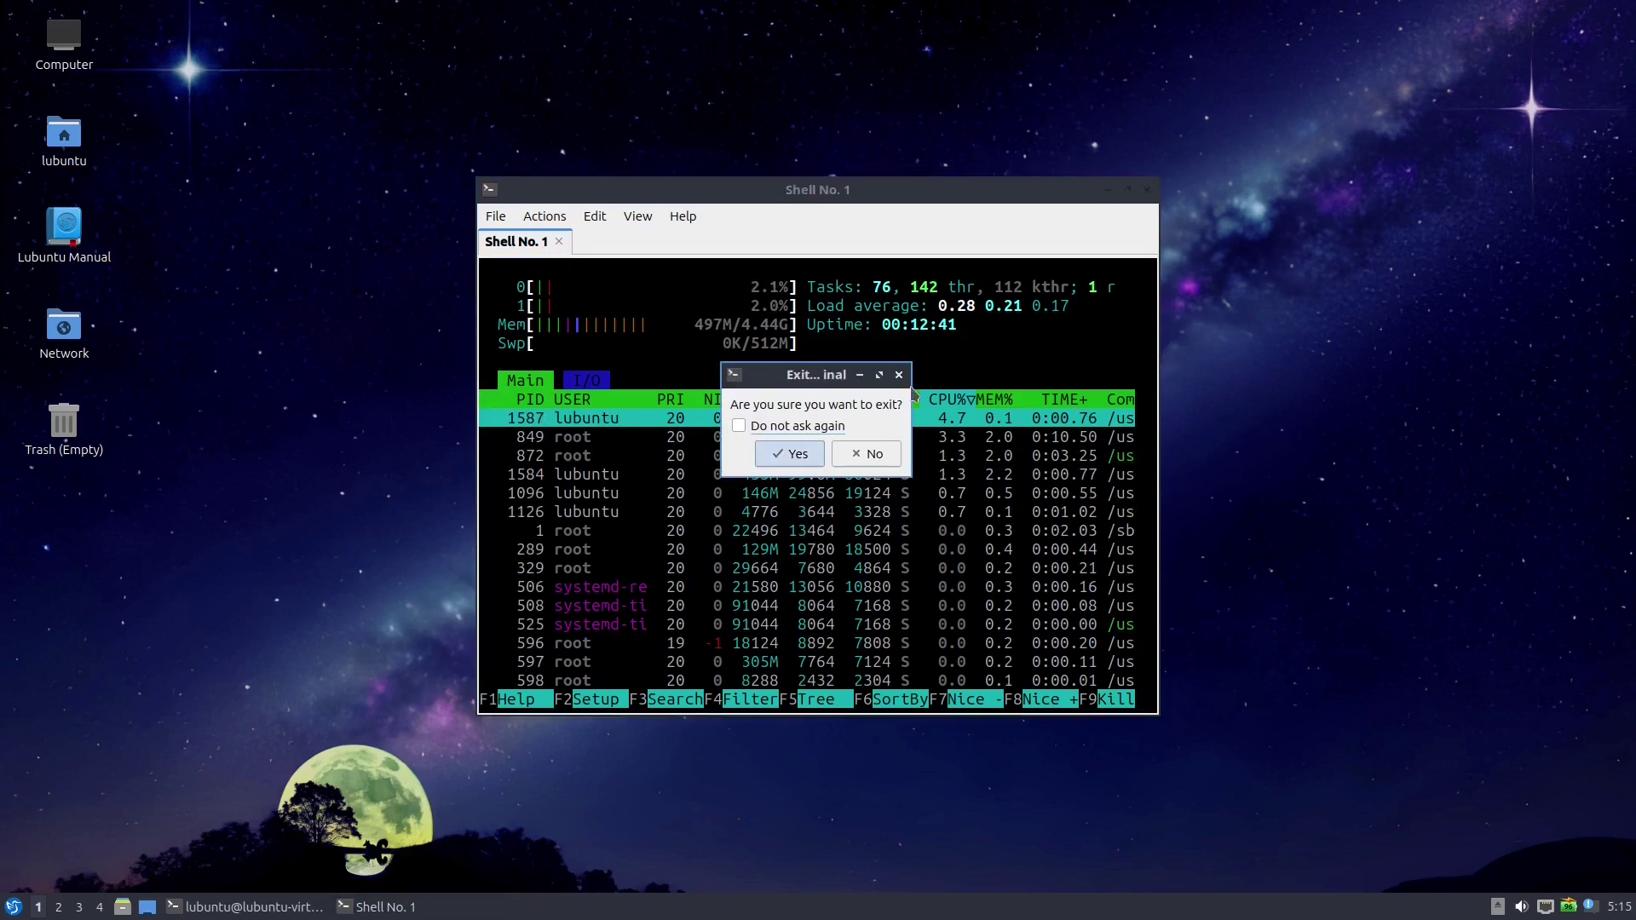
{"action": "left_click", "coordinate": [788, 469]}
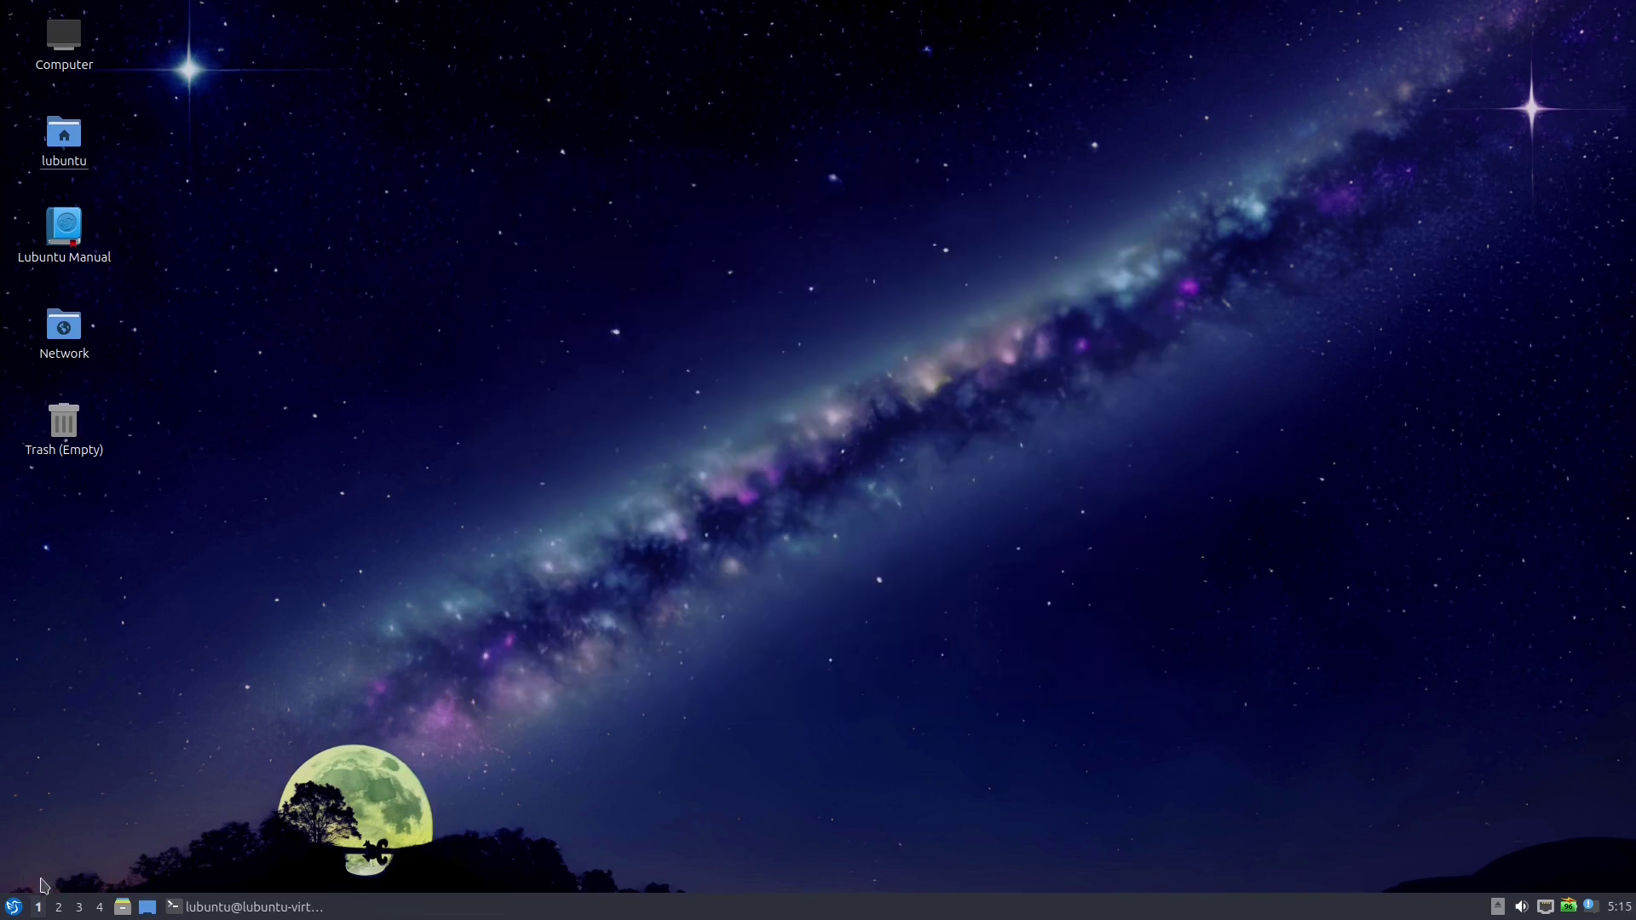
View and close About LXQt, then open a QTerminal at ~/Desktop from the desktop menu.
{"action": "left_click", "coordinate": [12, 907]}
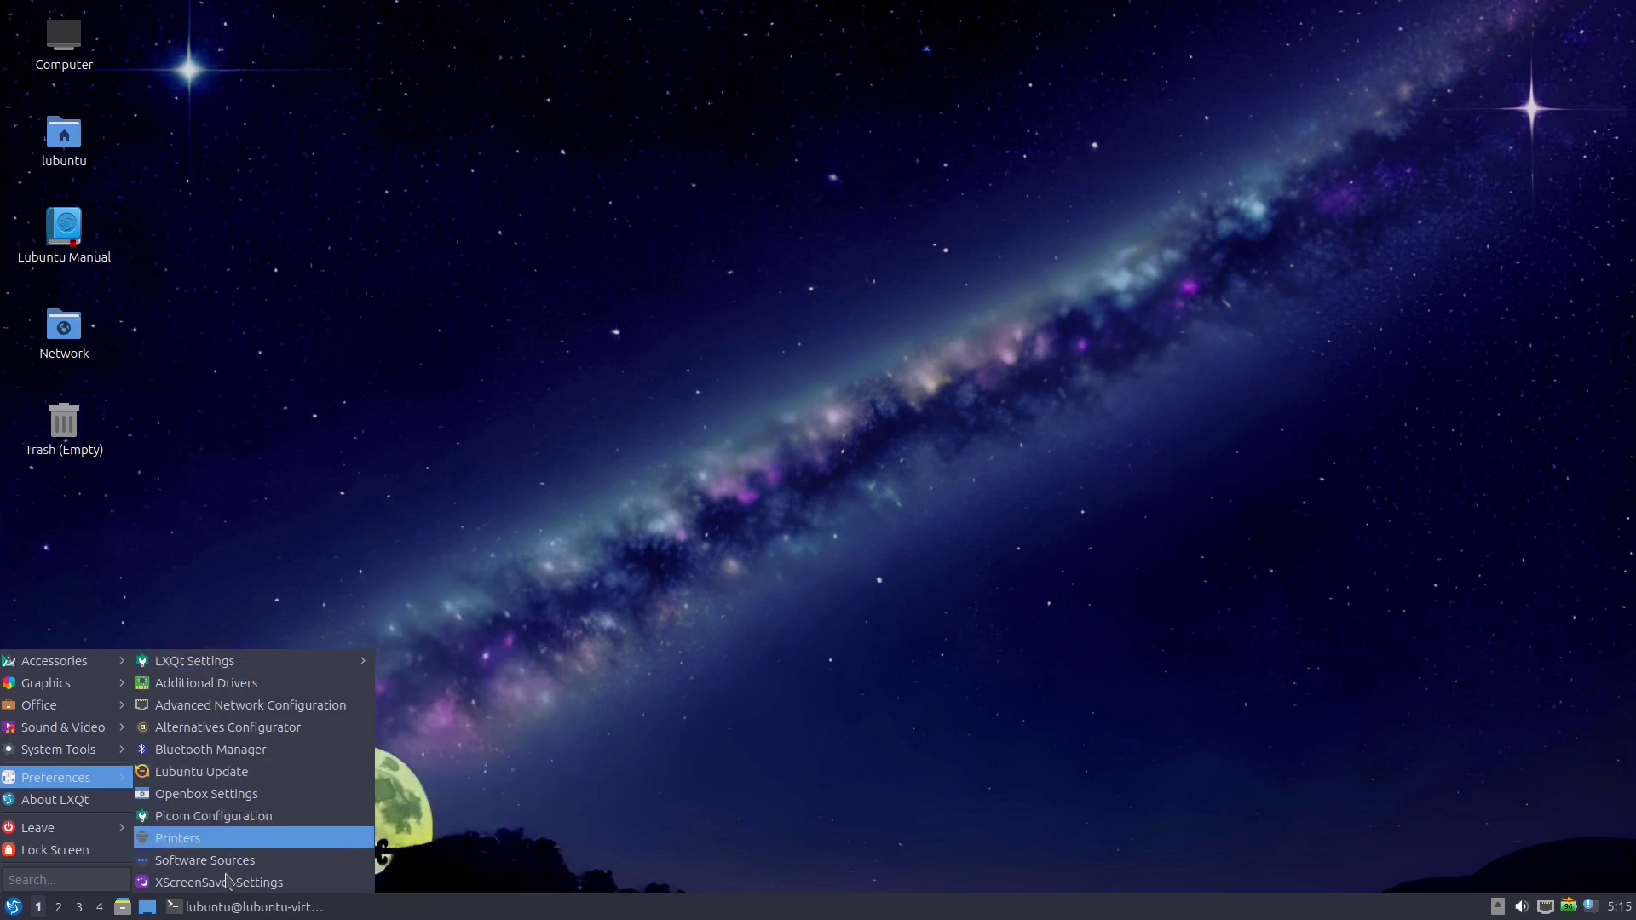
{"action": "left_click", "coordinate": [96, 805]}
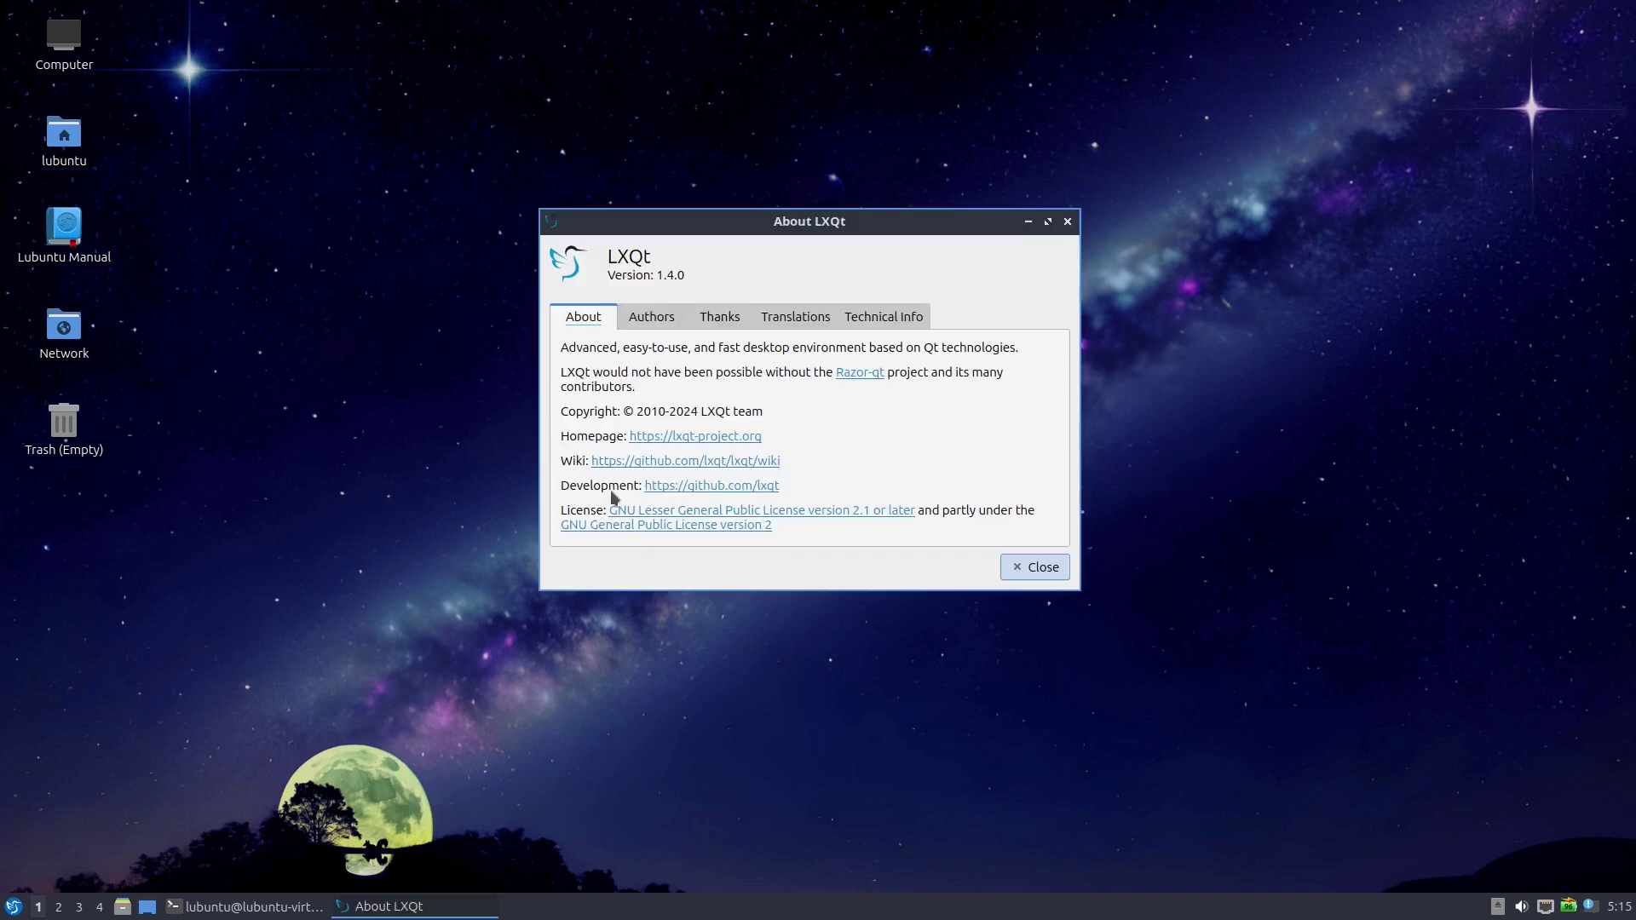
{"action": "left_click", "coordinate": [1050, 571]}
{"action": "right_click", "coordinate": [690, 252]}
{"action": "left_click", "coordinate": [751, 267]}
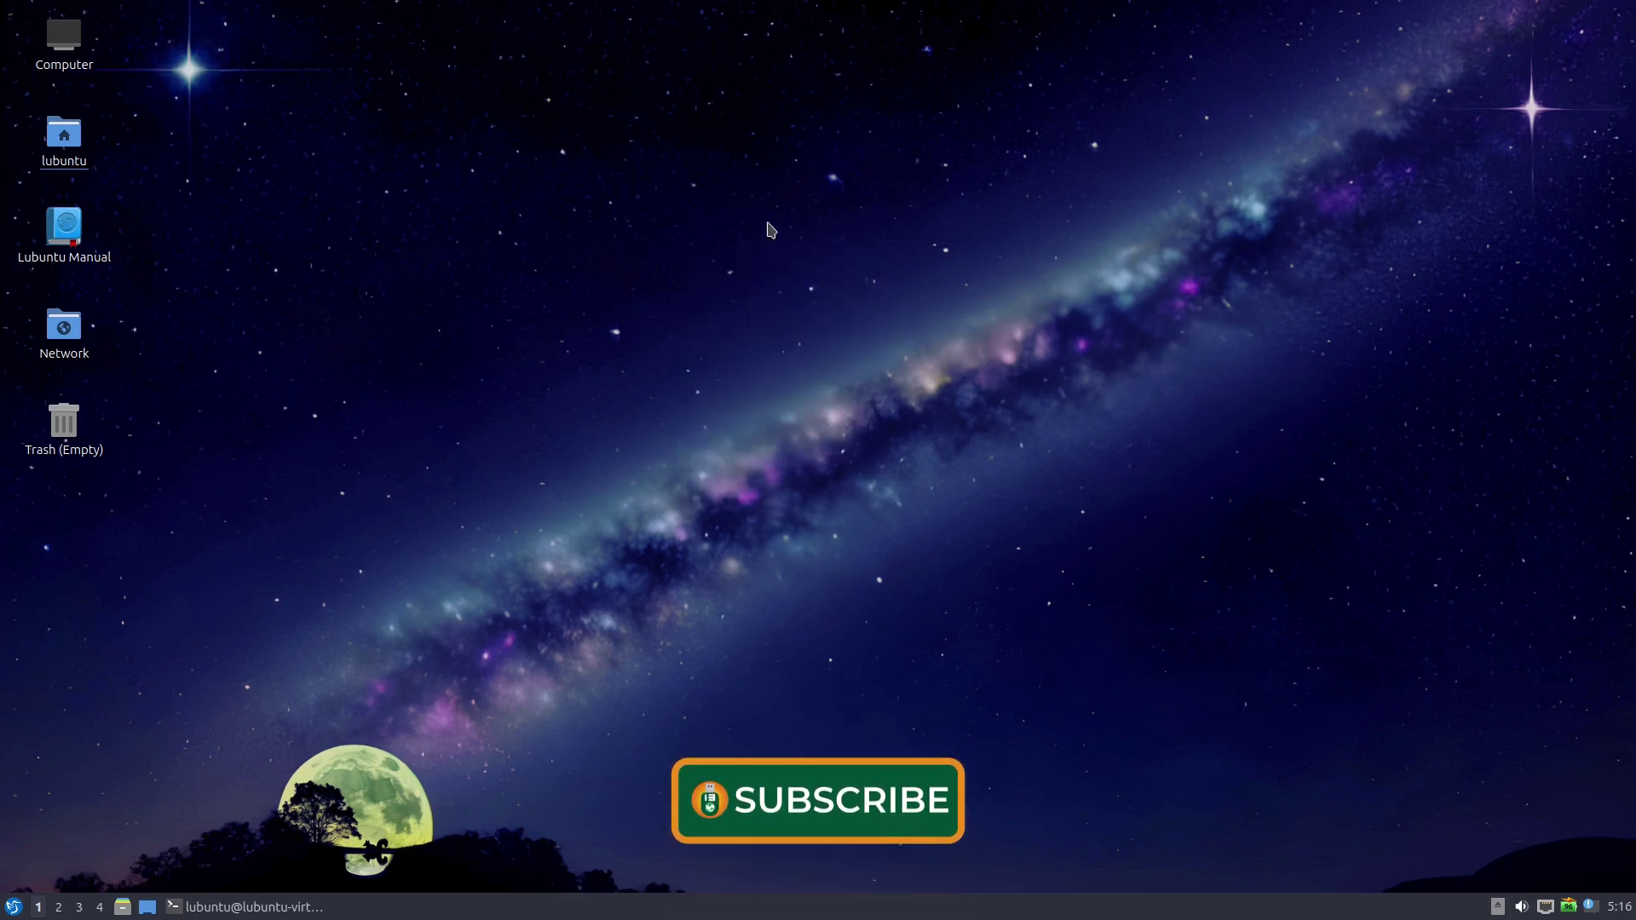
{"action": "type", "text": "s"}
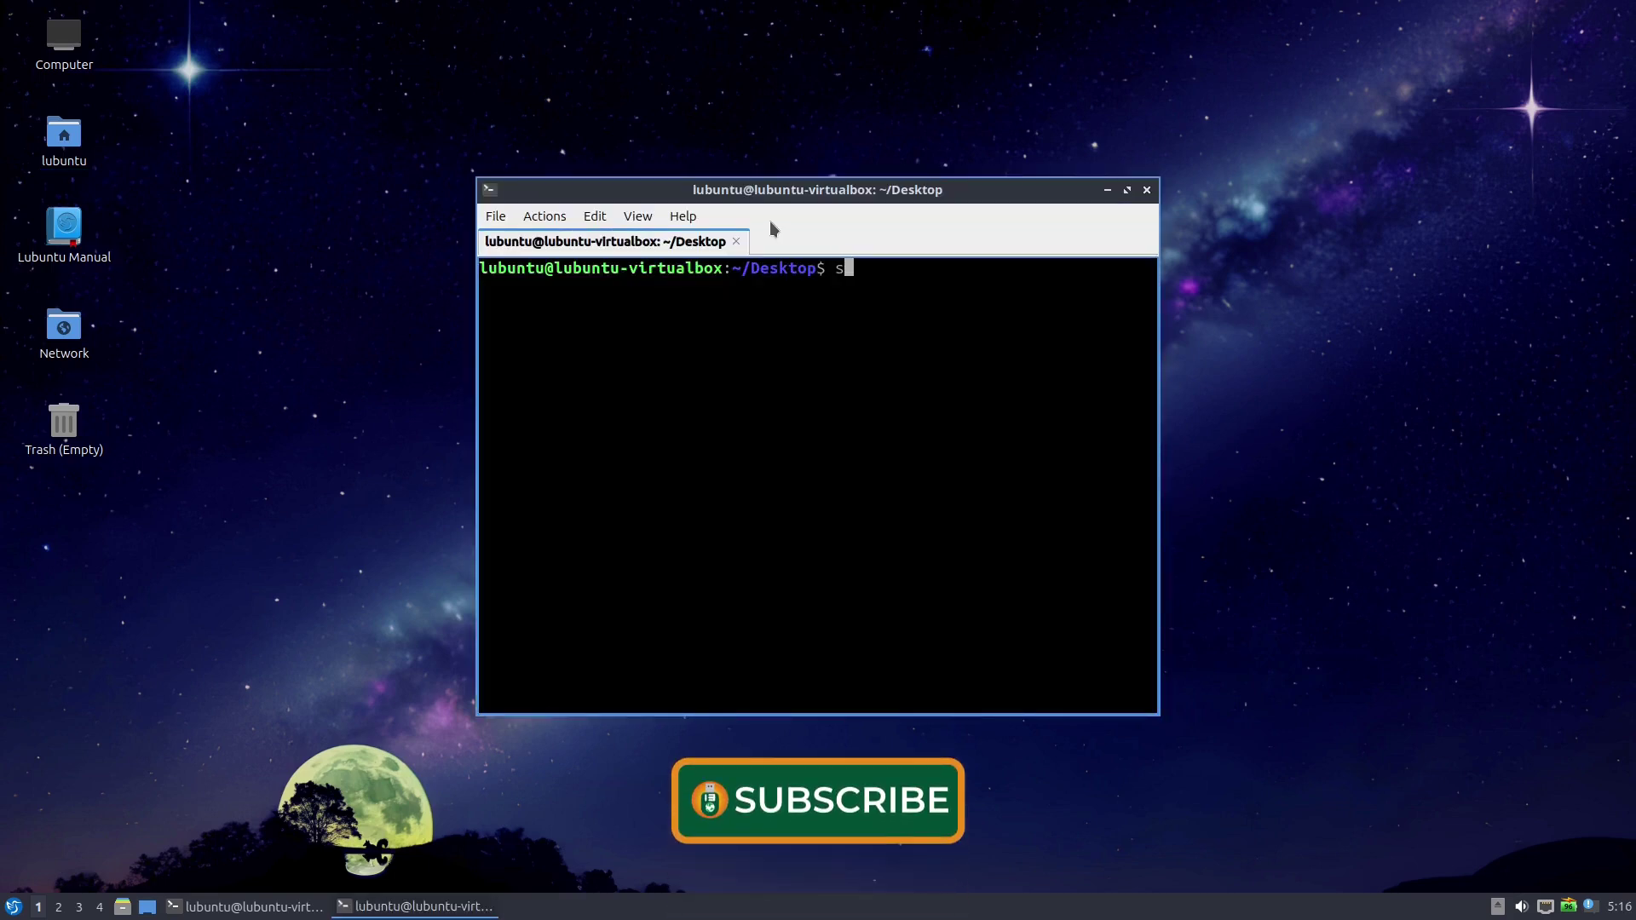
{"action": "type", "text": "nap"}
Run snap, sudo apt update and sudo apt install firefox, decline with n, then exit the terminal.
{"action": "key", "text": "Return"}
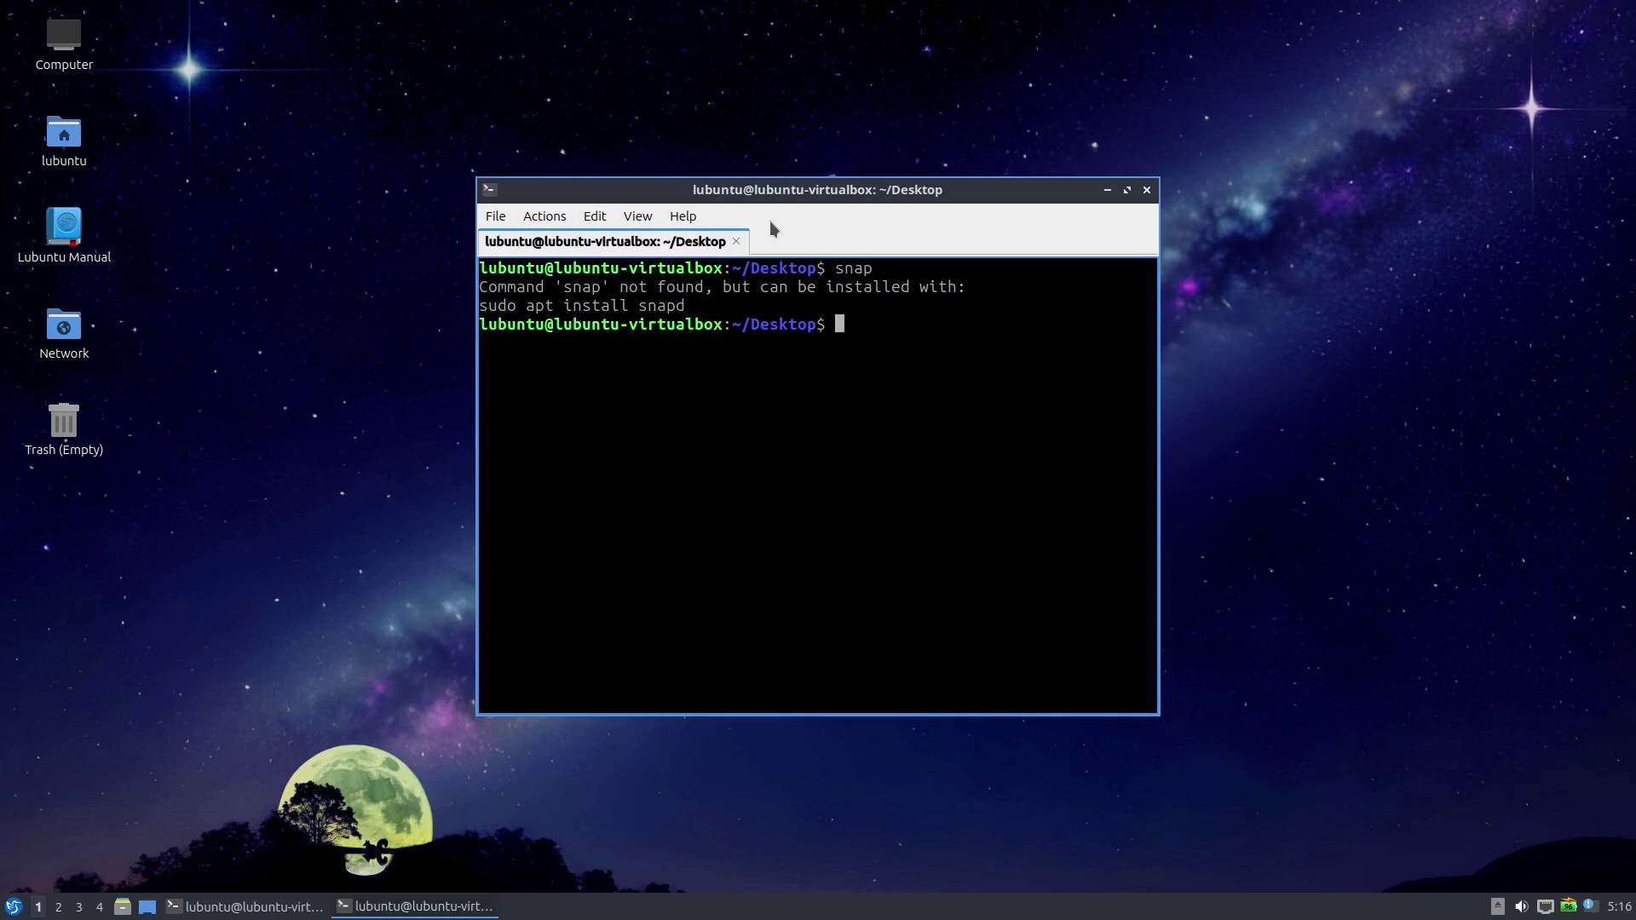
{"action": "type", "text": "sudo"}
{"action": "type", "text": " apt "}
{"action": "type", "text": "upda"}
{"action": "type", "text": "te"}
{"action": "key", "text": "Return"}
{"action": "key", "text": "Return"}
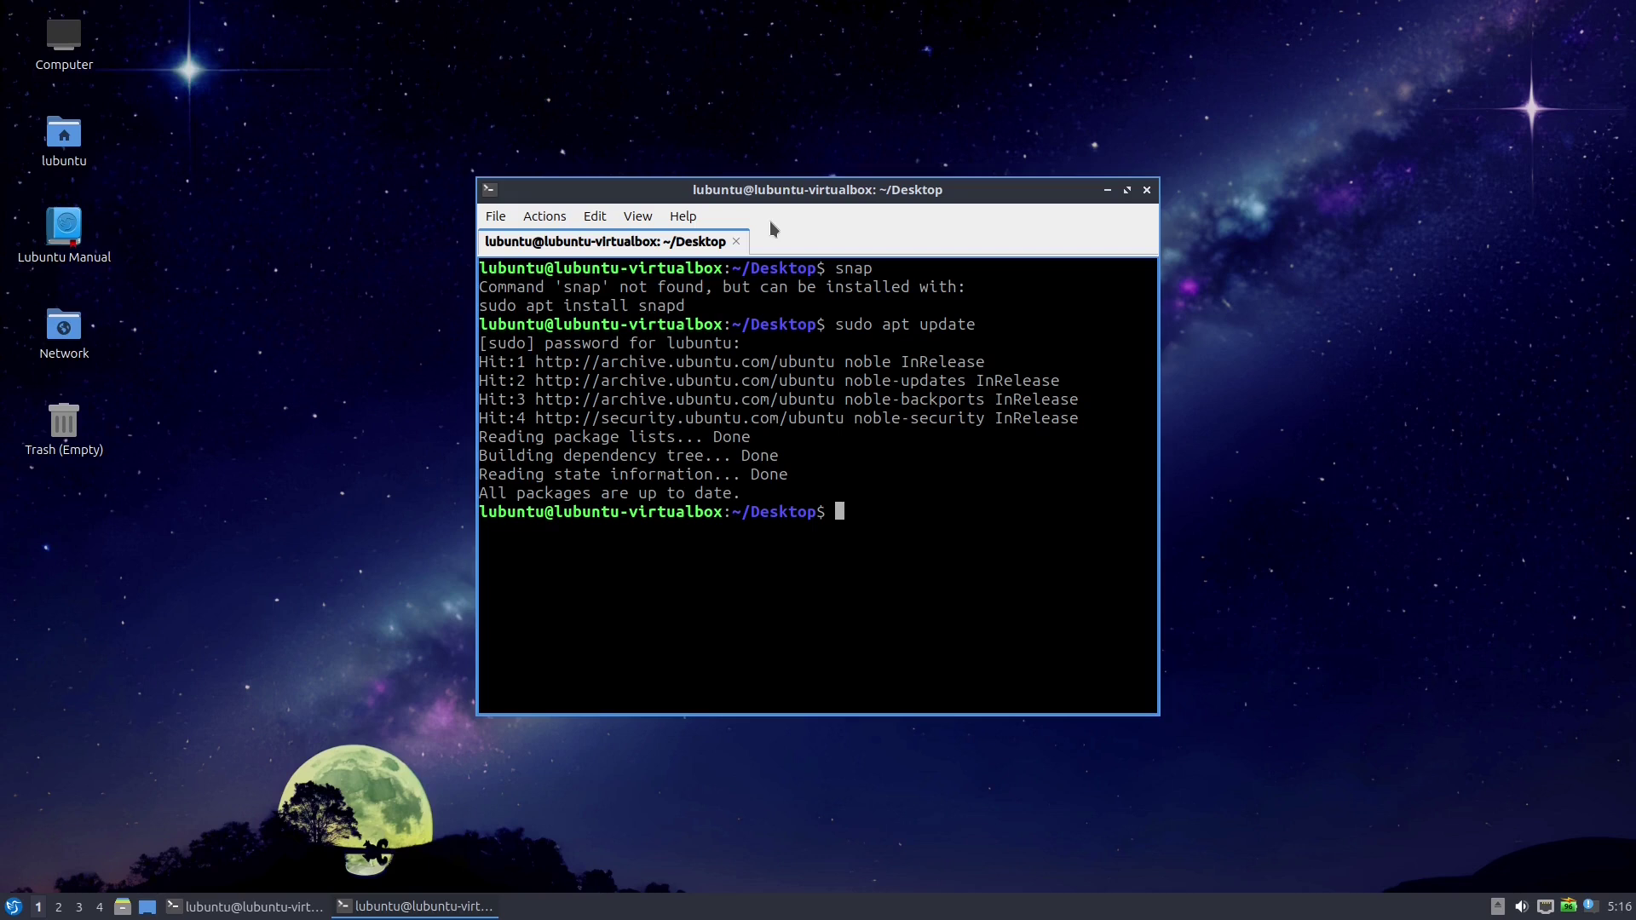
{"action": "type", "text": "sud"}
{"action": "type", "text": "o apt"}
{"action": "type", "text": " install "}
{"action": "type", "text": "firefox"}
{"action": "key", "text": "Return"}
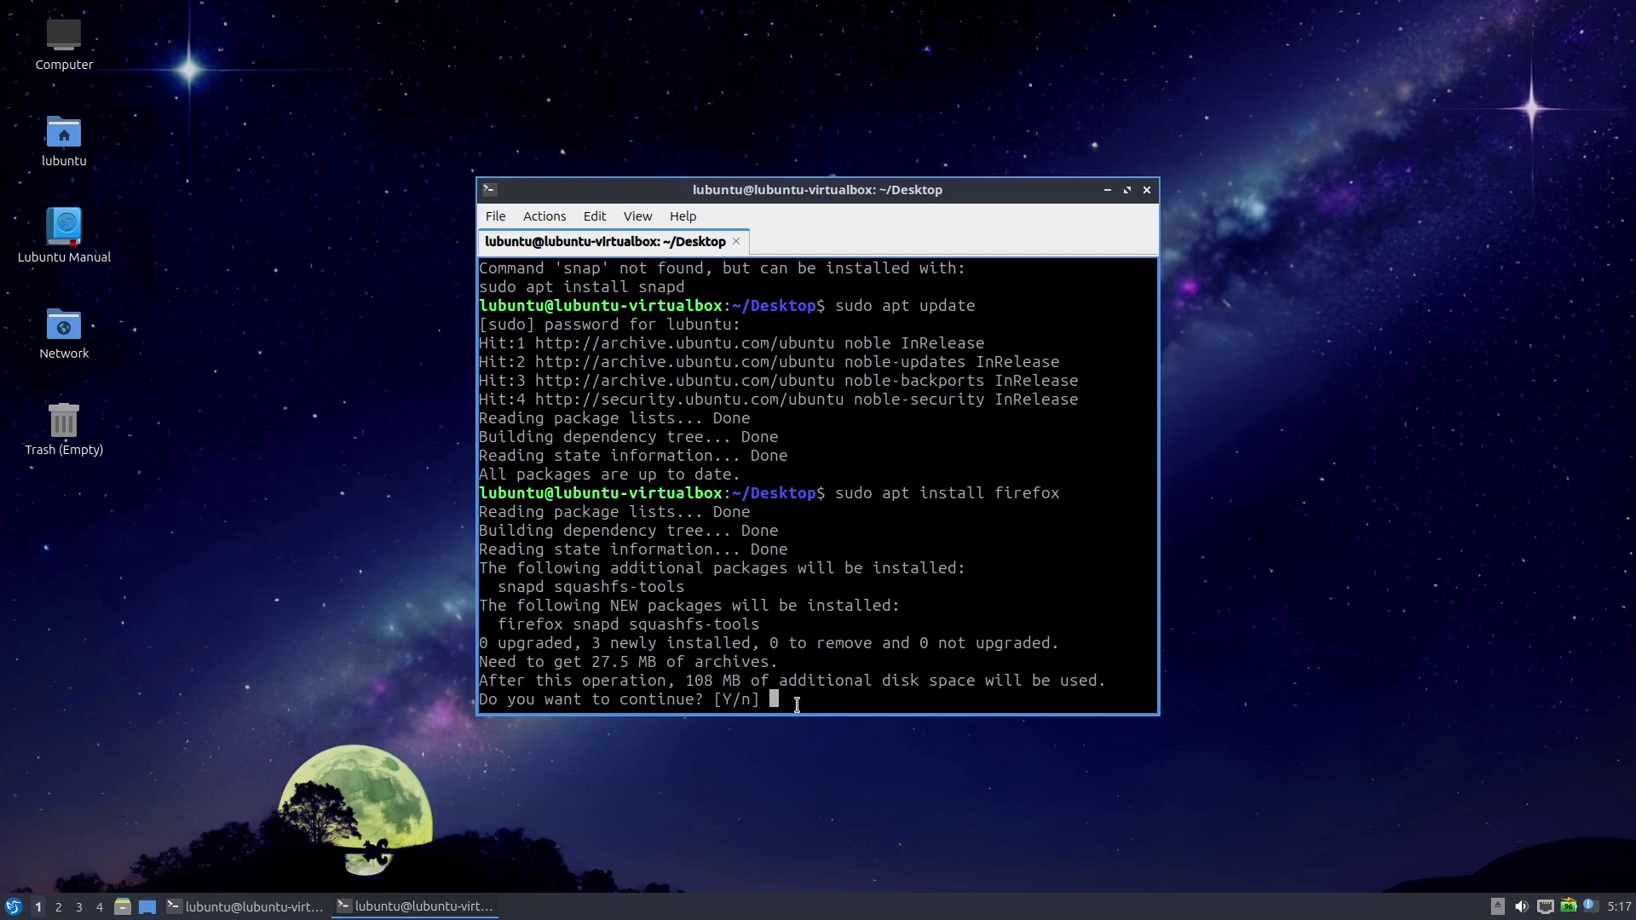
{"action": "type", "text": "n"}
{"action": "key", "text": "Return"}
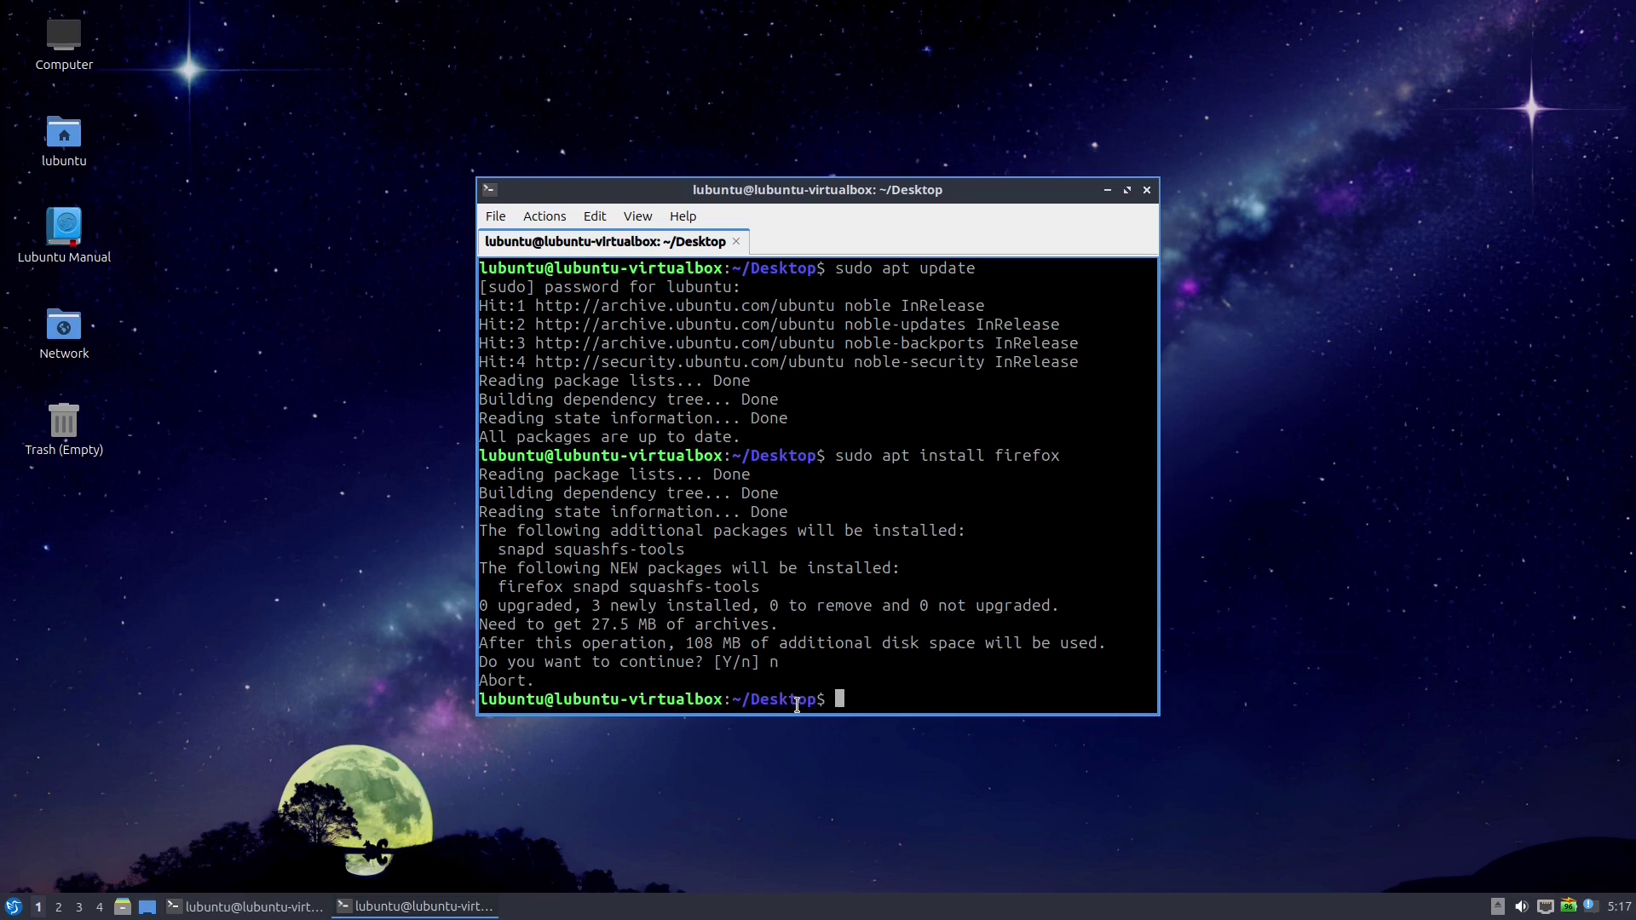
{"action": "left_click", "coordinate": [1149, 193]}
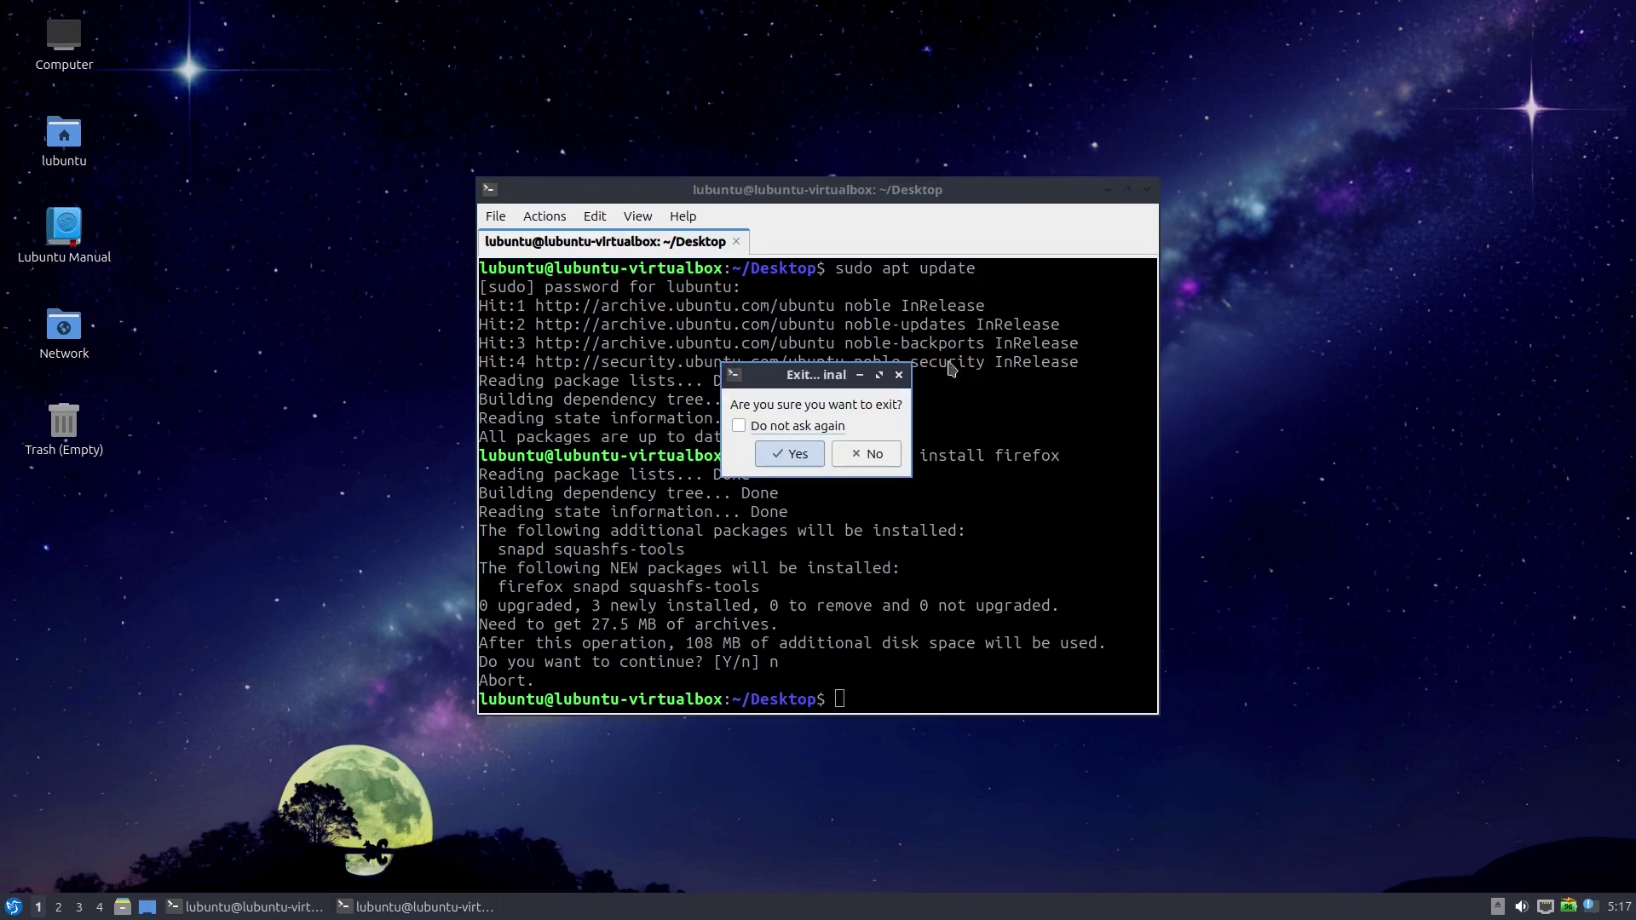
{"action": "left_click", "coordinate": [793, 456]}
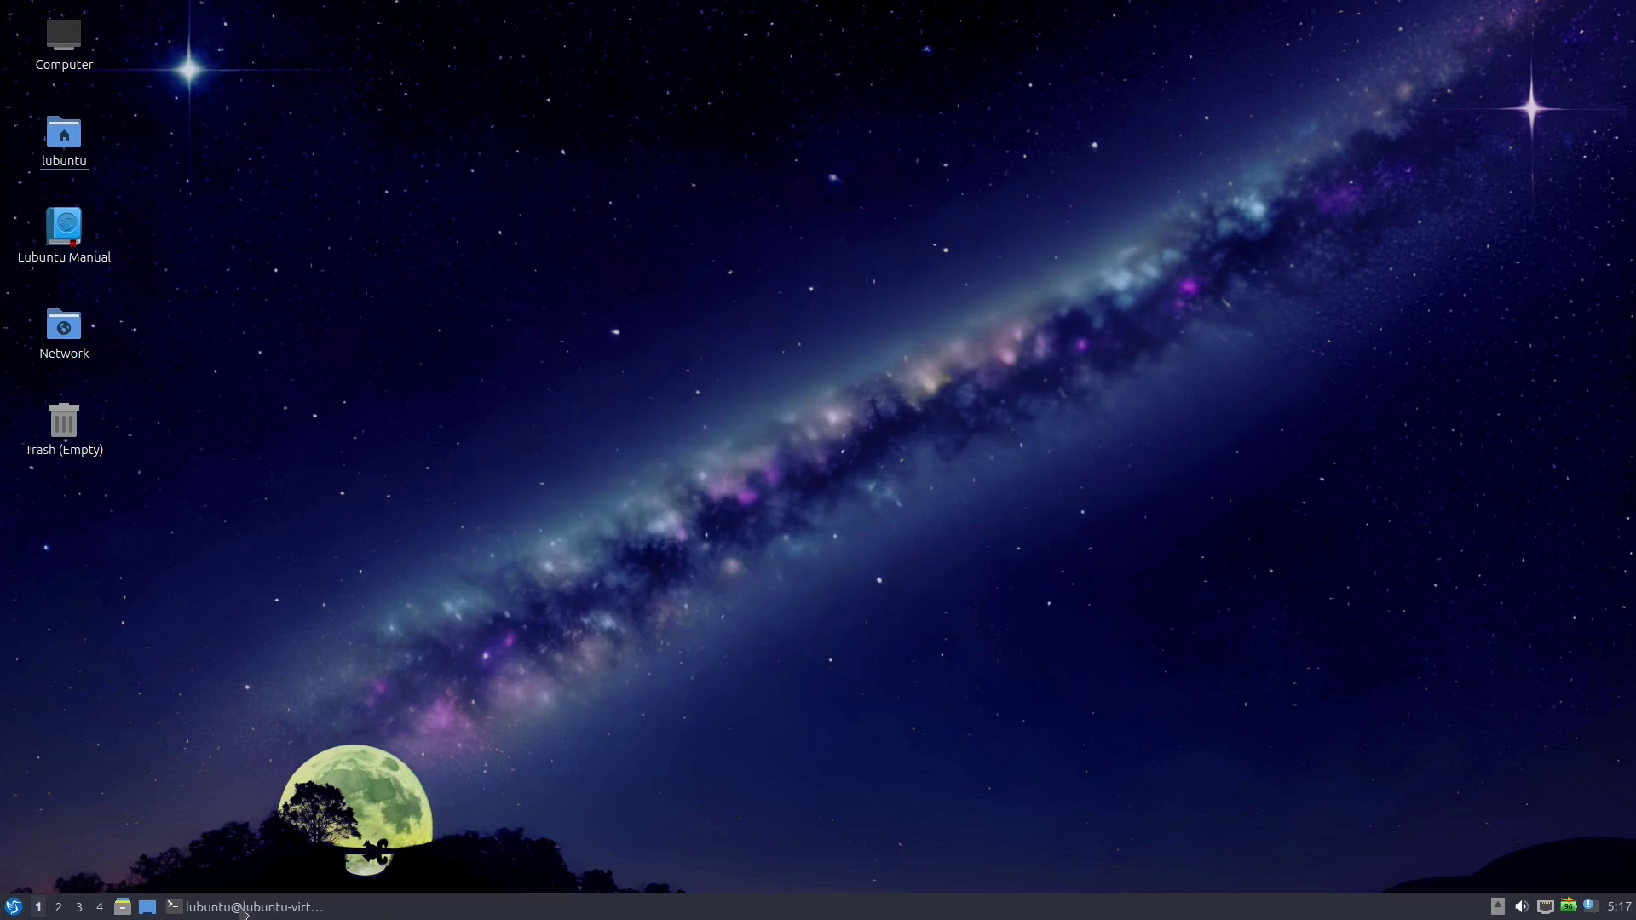
Add the Mozilla Team PPA with the sudo password and confirmation, then select the final output.
{"action": "left_click", "coordinate": [250, 907]}
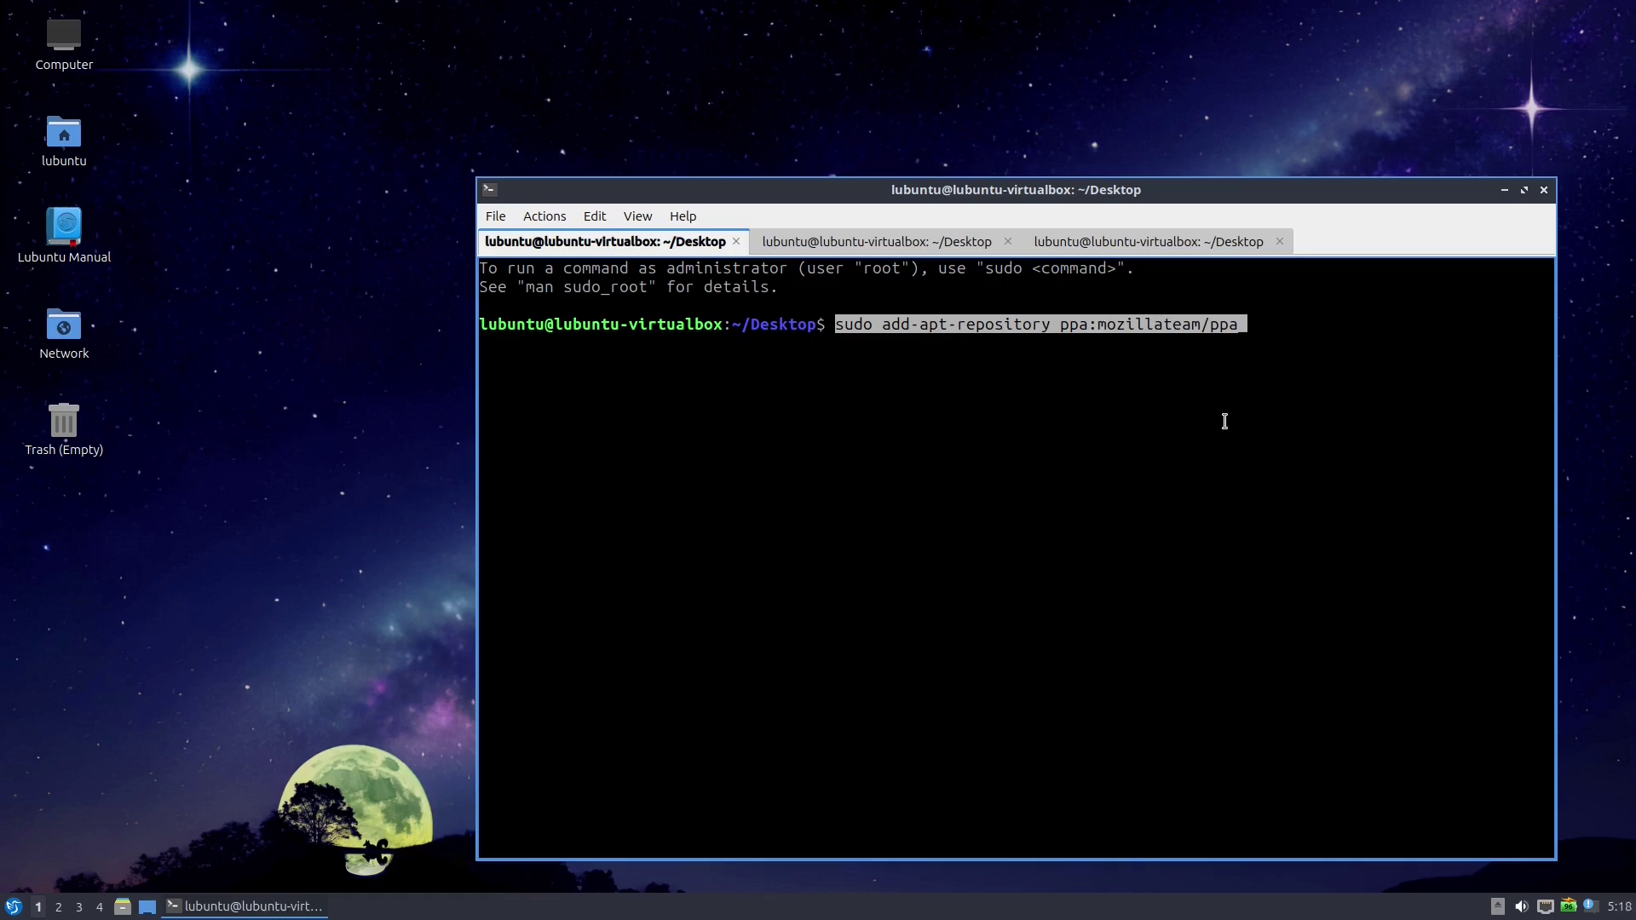
{"action": "key", "text": "Return"}
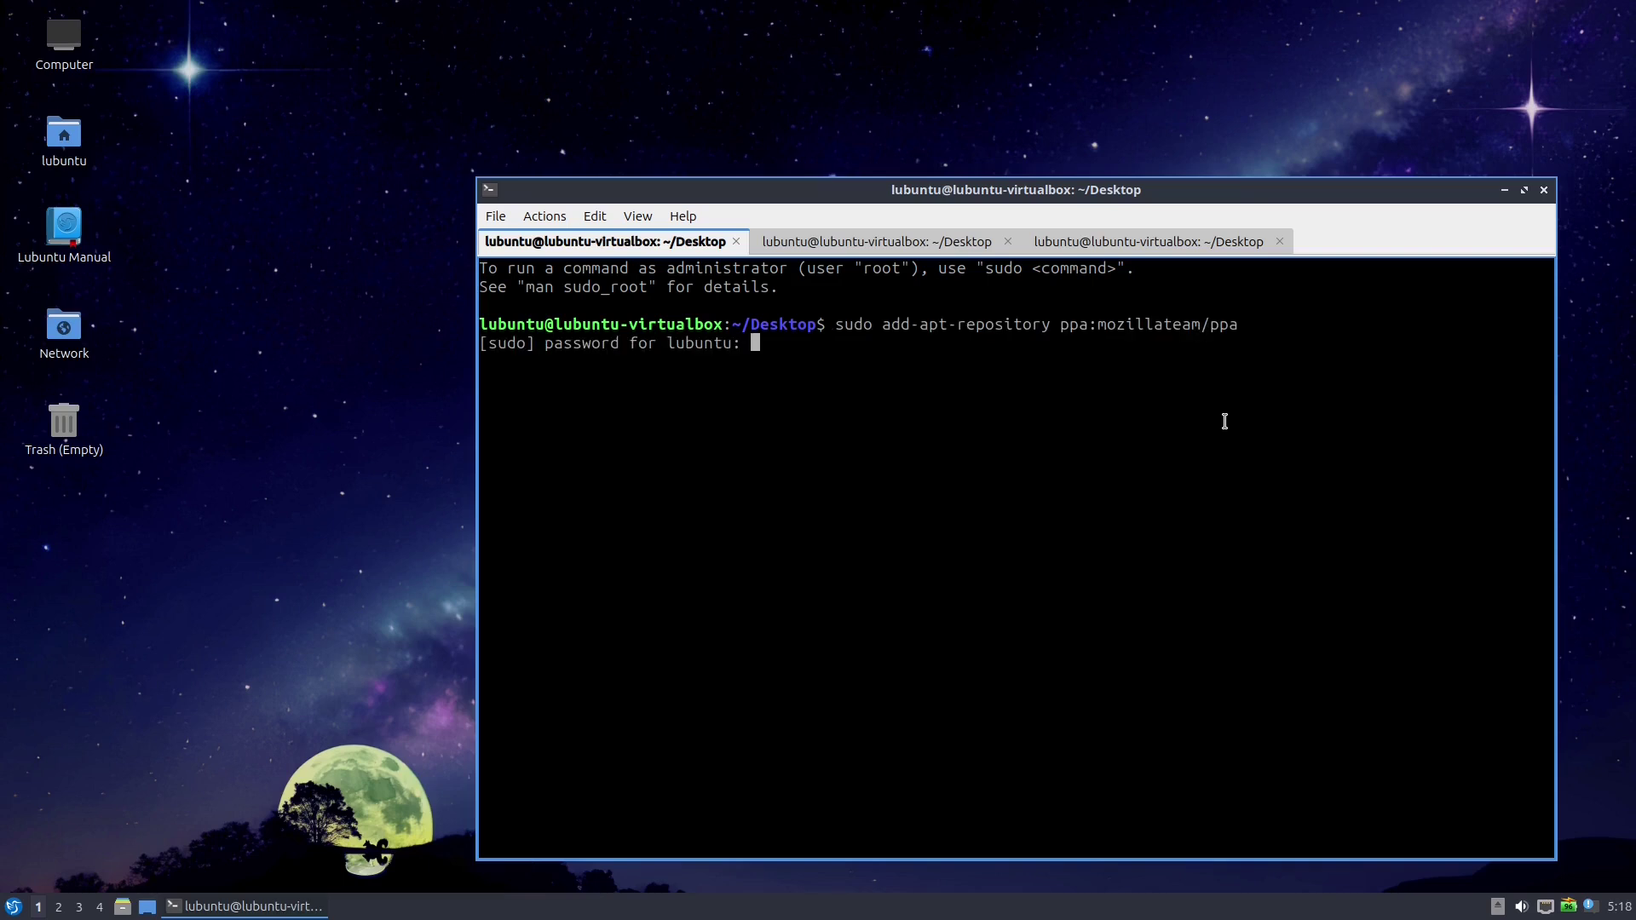
{"action": "key", "text": "Return"}
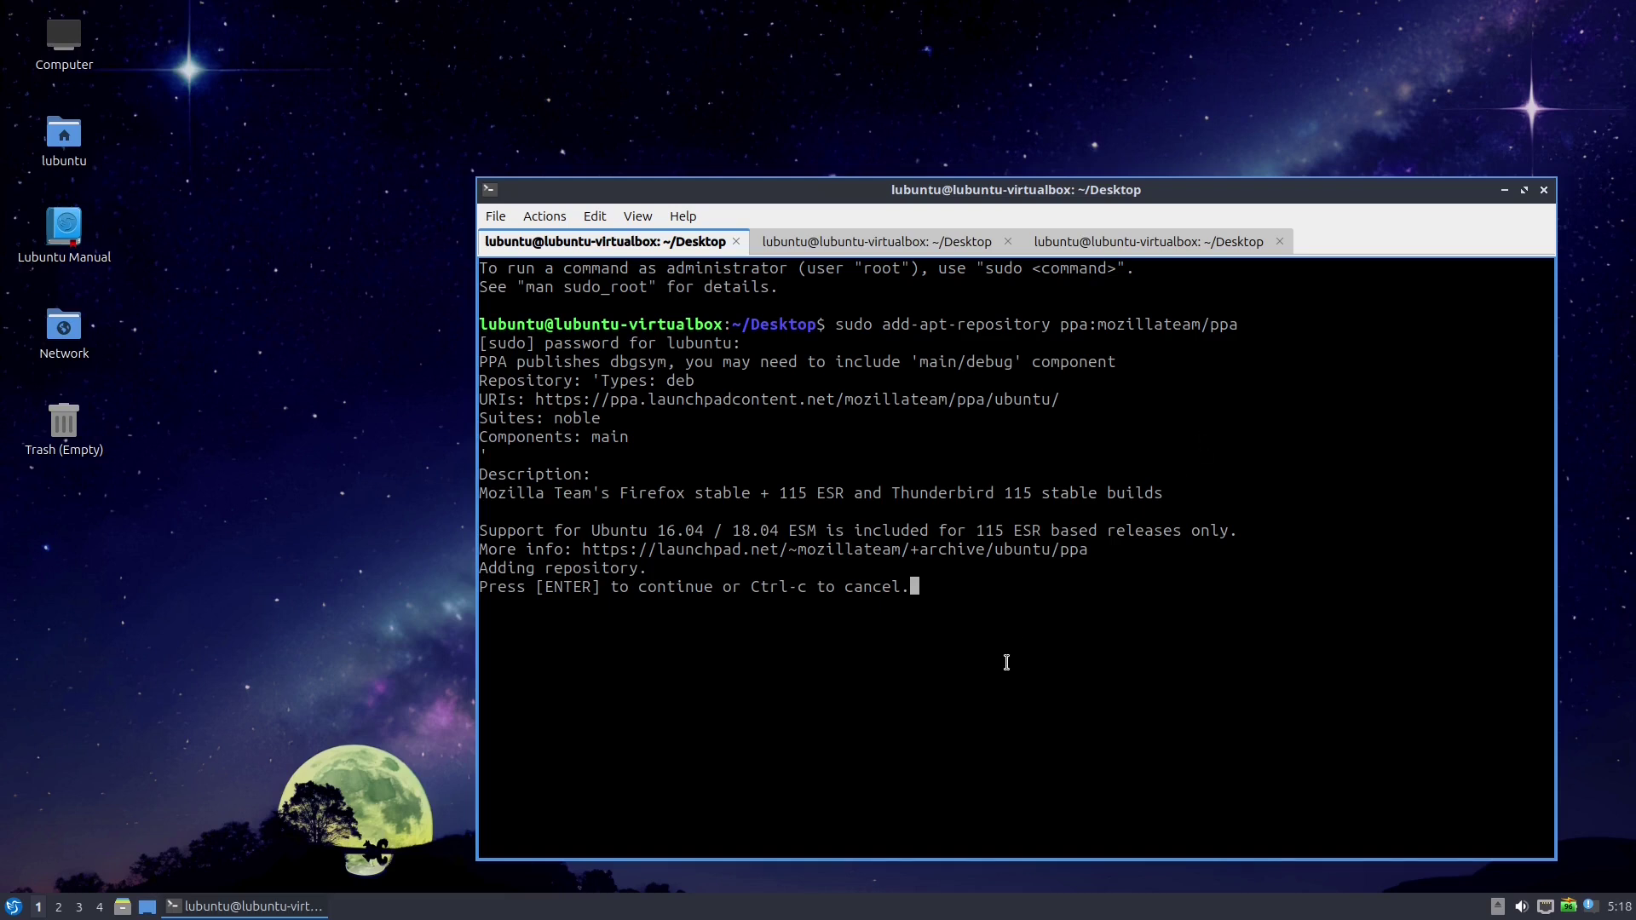
{"action": "key", "text": "Return"}
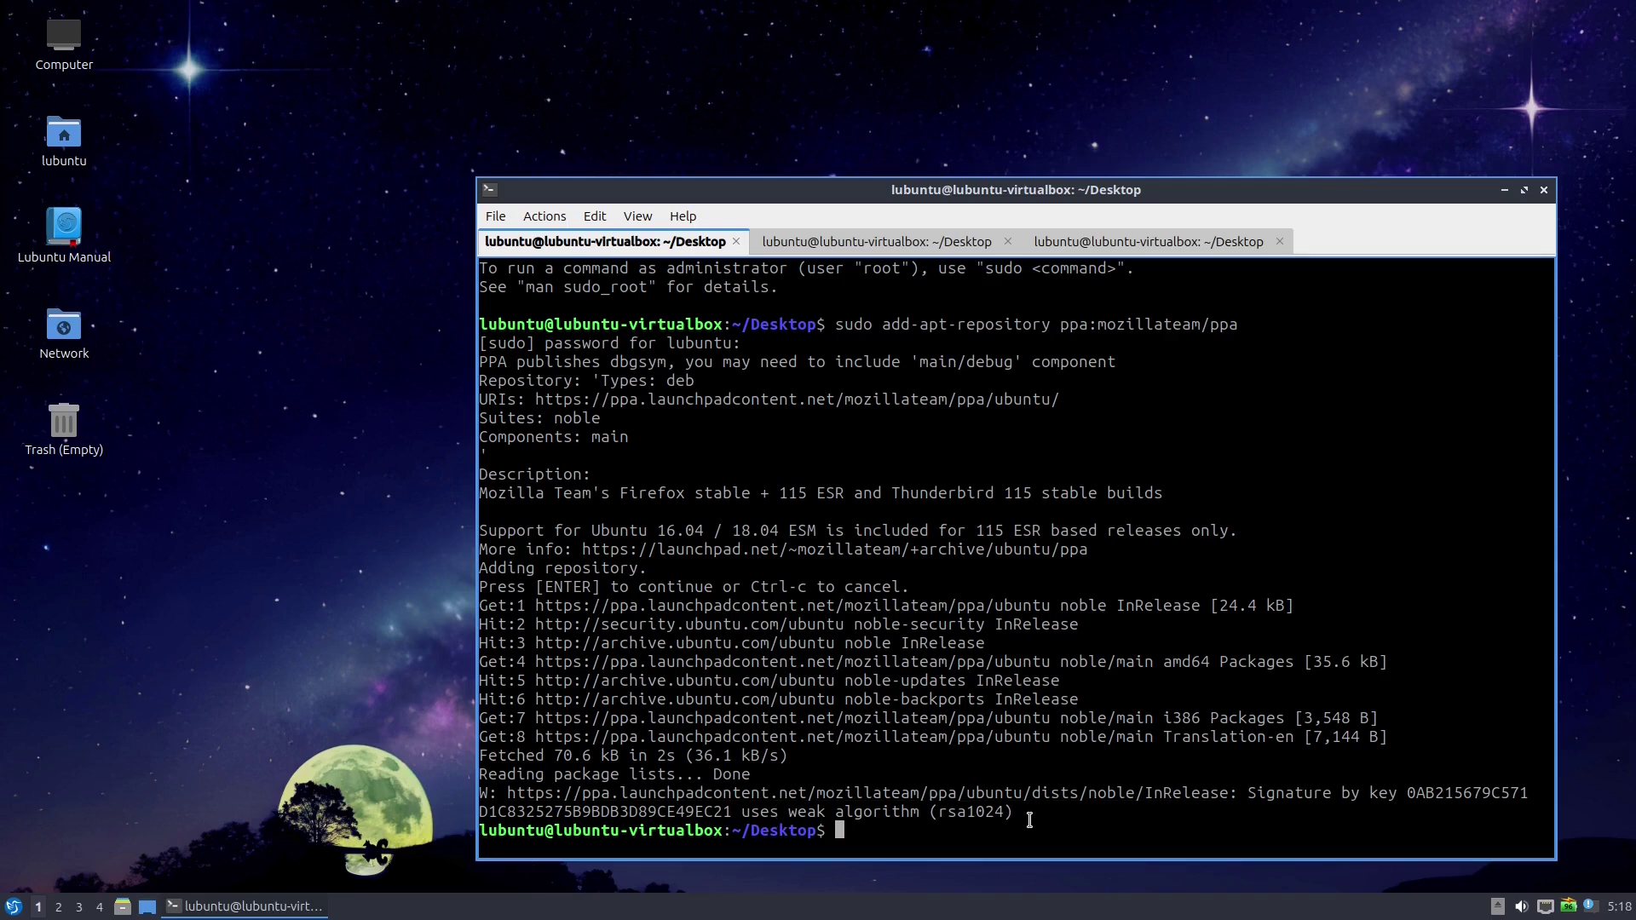
{"action": "left_click_drag", "start_coordinate": [1033, 829], "coordinate": [655, 774]}
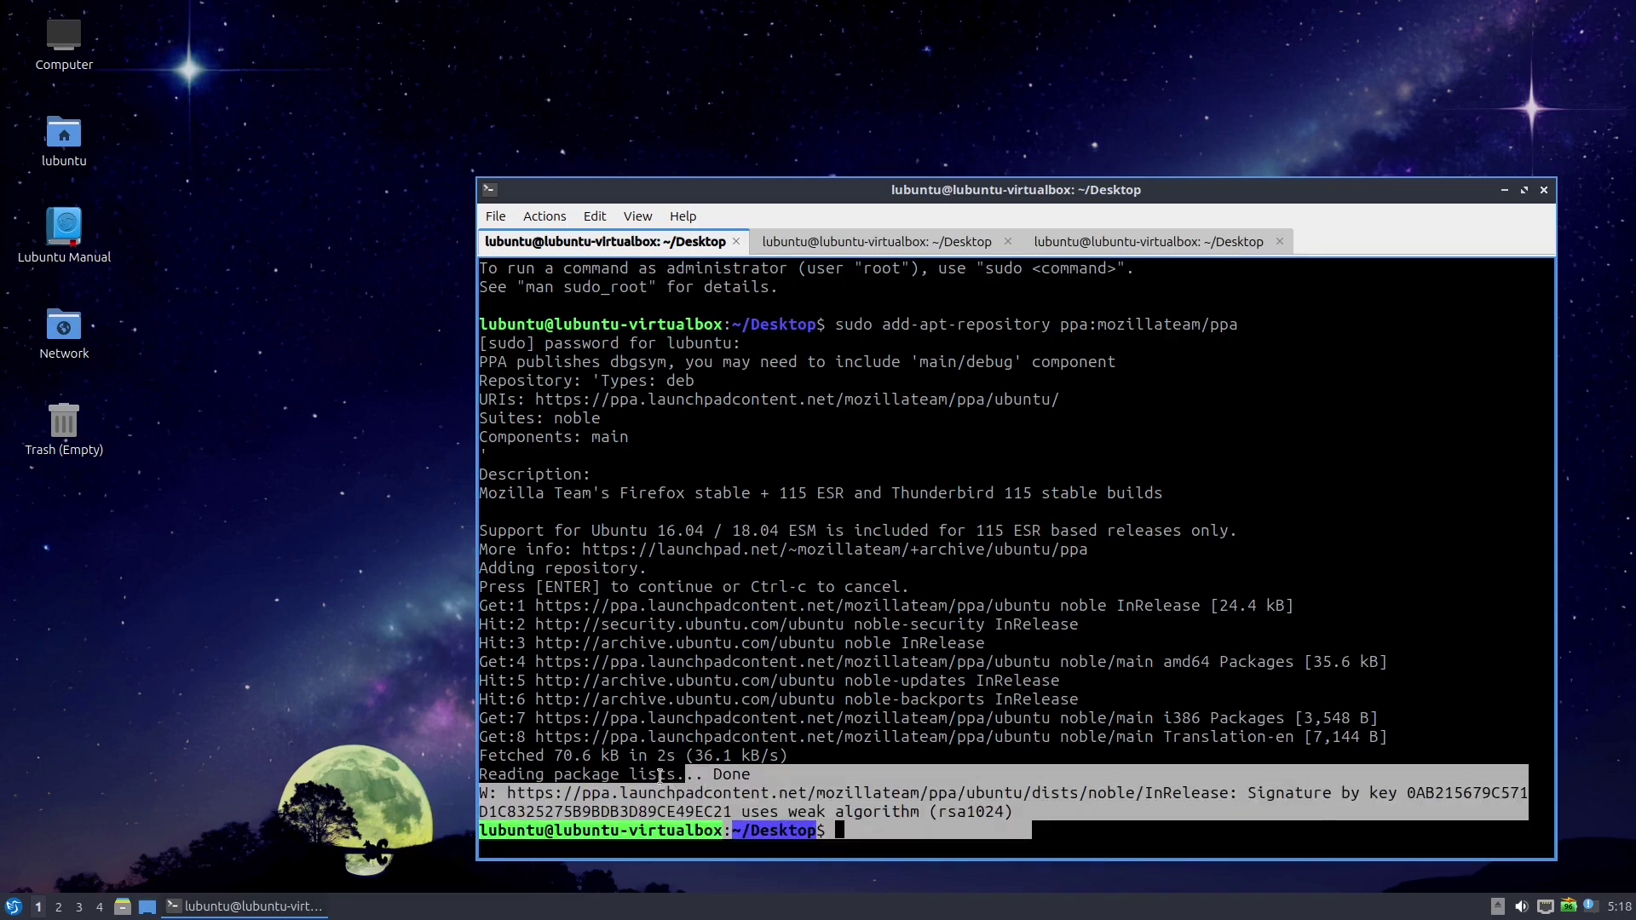
Attempt 'sudo apt install firefox' and decline the snap-based package set with n.
{"action": "left_click", "coordinate": [1042, 816]}
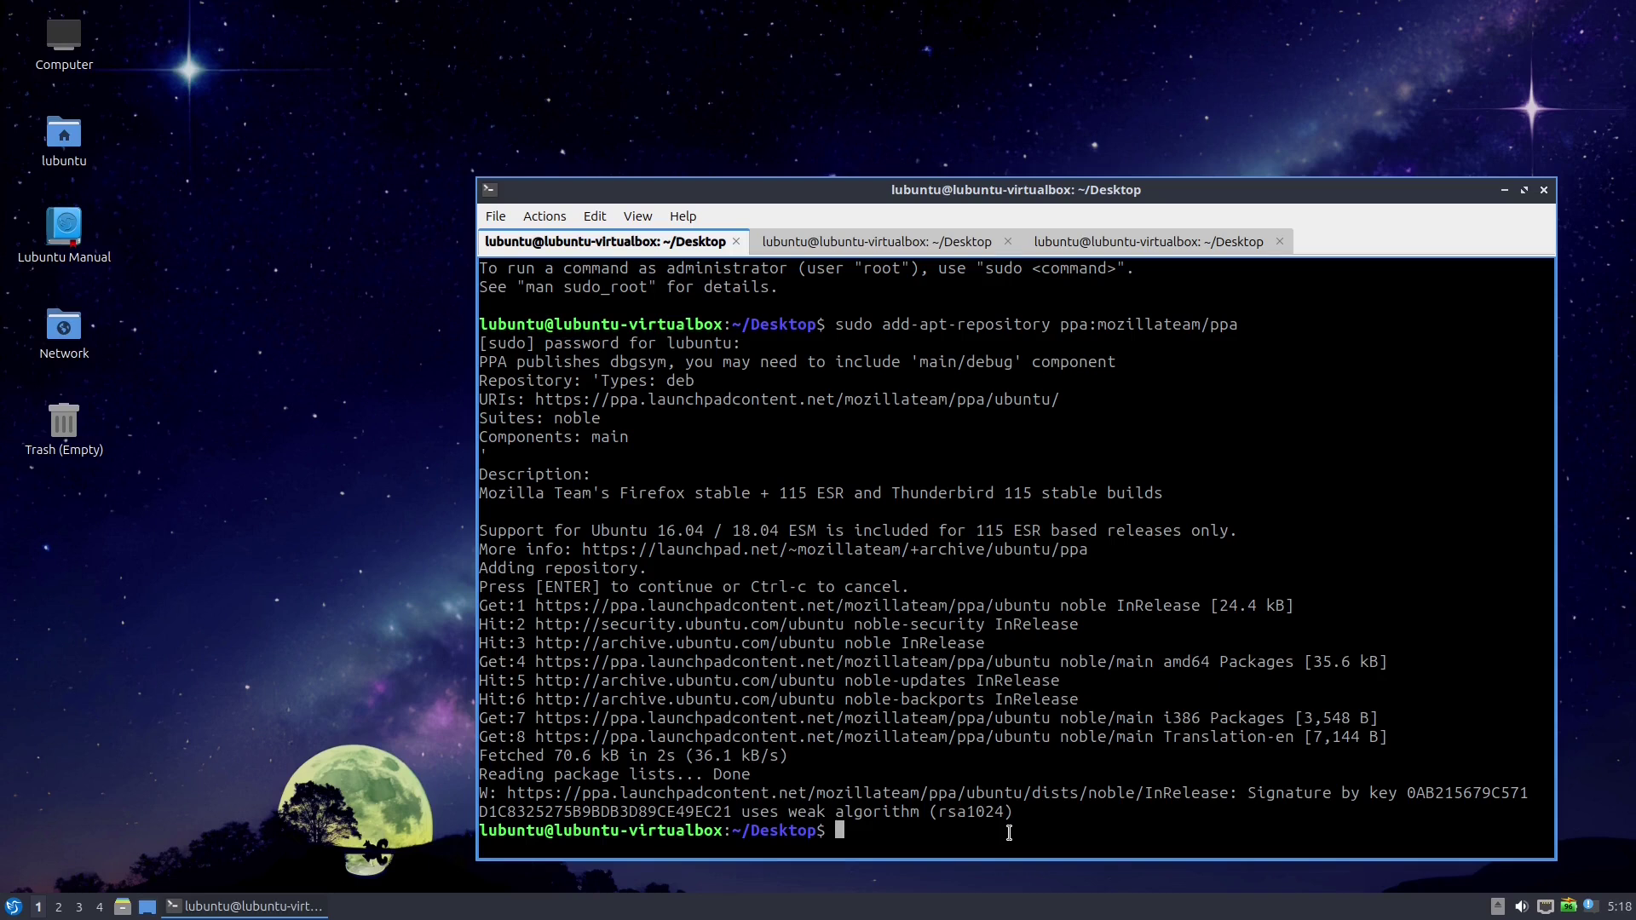
{"action": "type", "text": "sudo "}
{"action": "type", "text": "ap"}
{"action": "type", "text": "t install "}
{"action": "type", "text": "firefo"}
{"action": "type", "text": "x"}
{"action": "key", "text": "Return"}
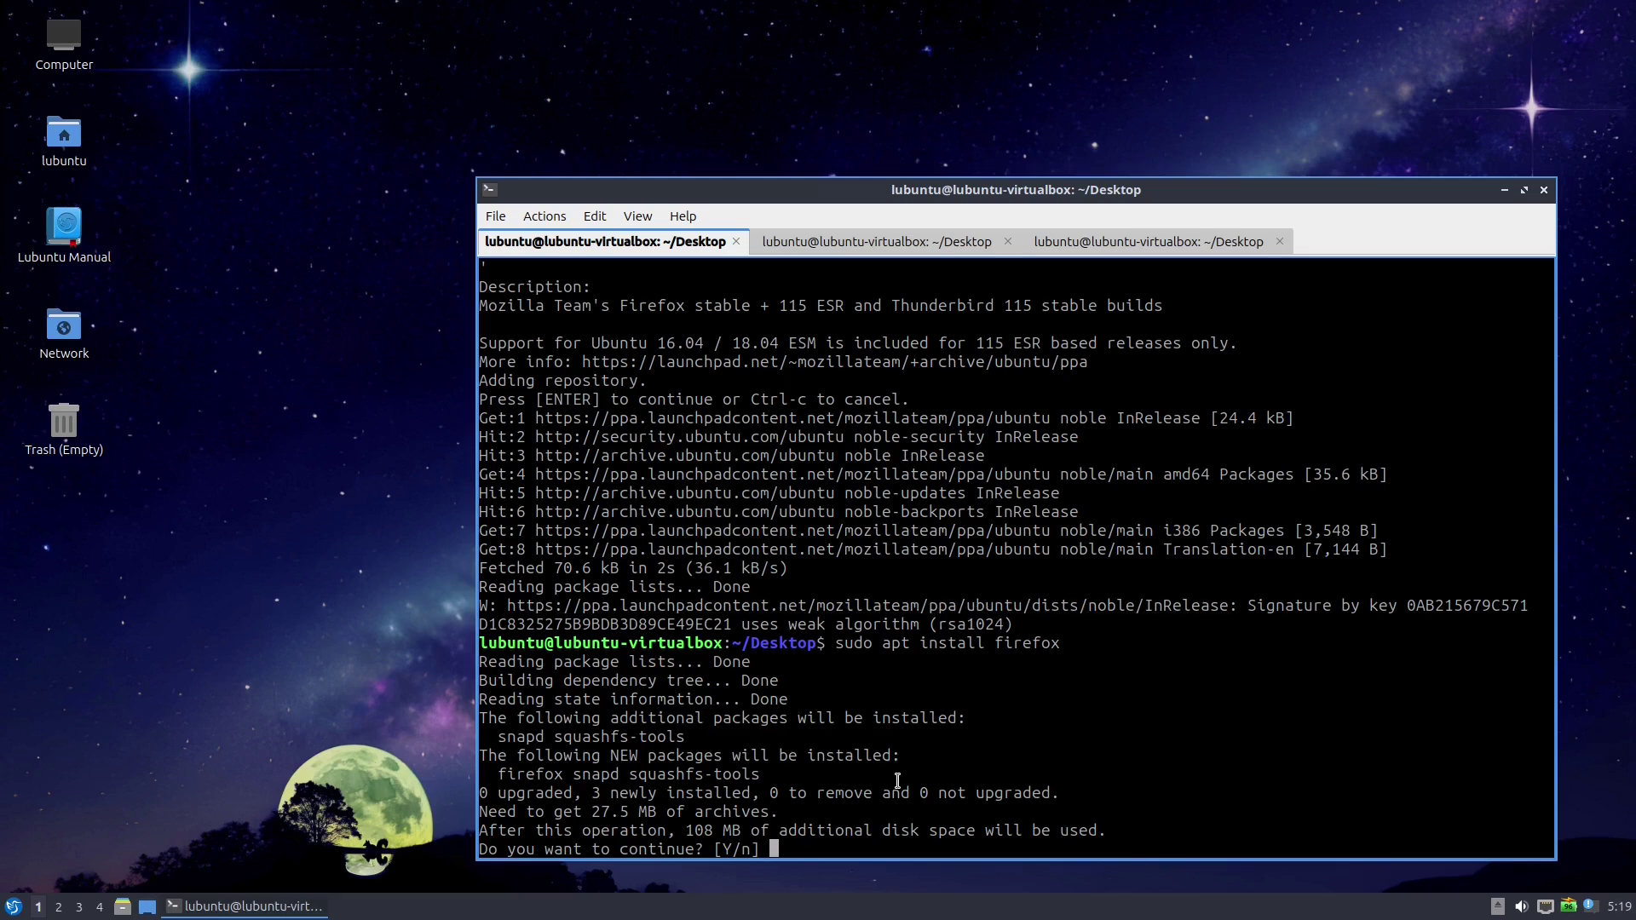
{"action": "type", "text": "n"}
{"action": "key", "text": "Return"}
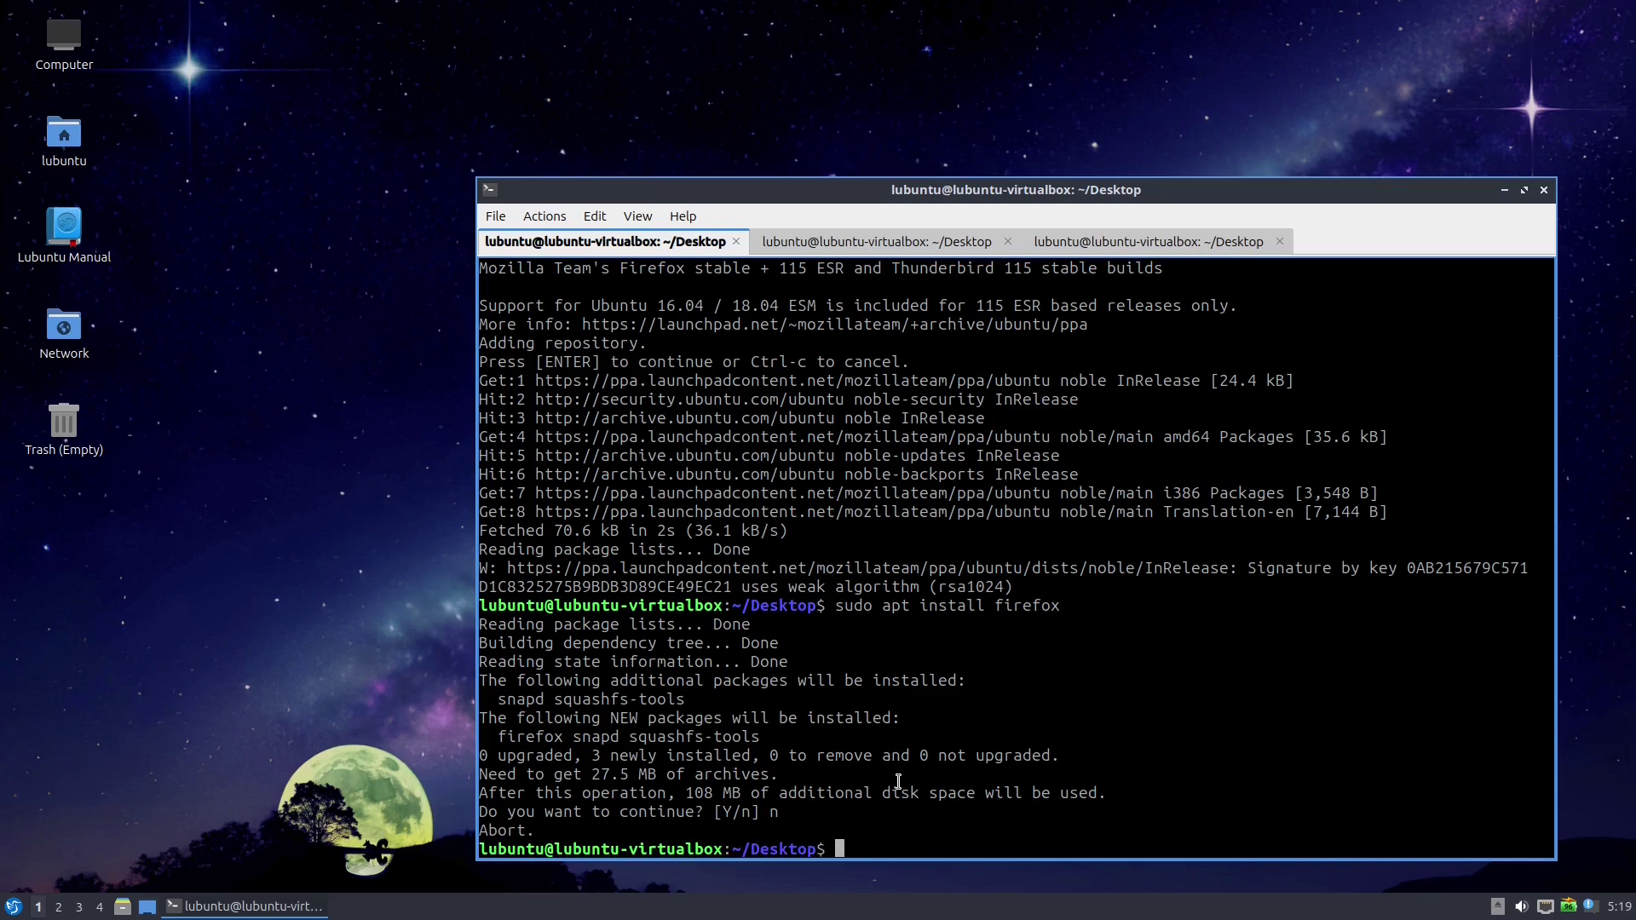
{"action": "left_click", "coordinate": [934, 242]}
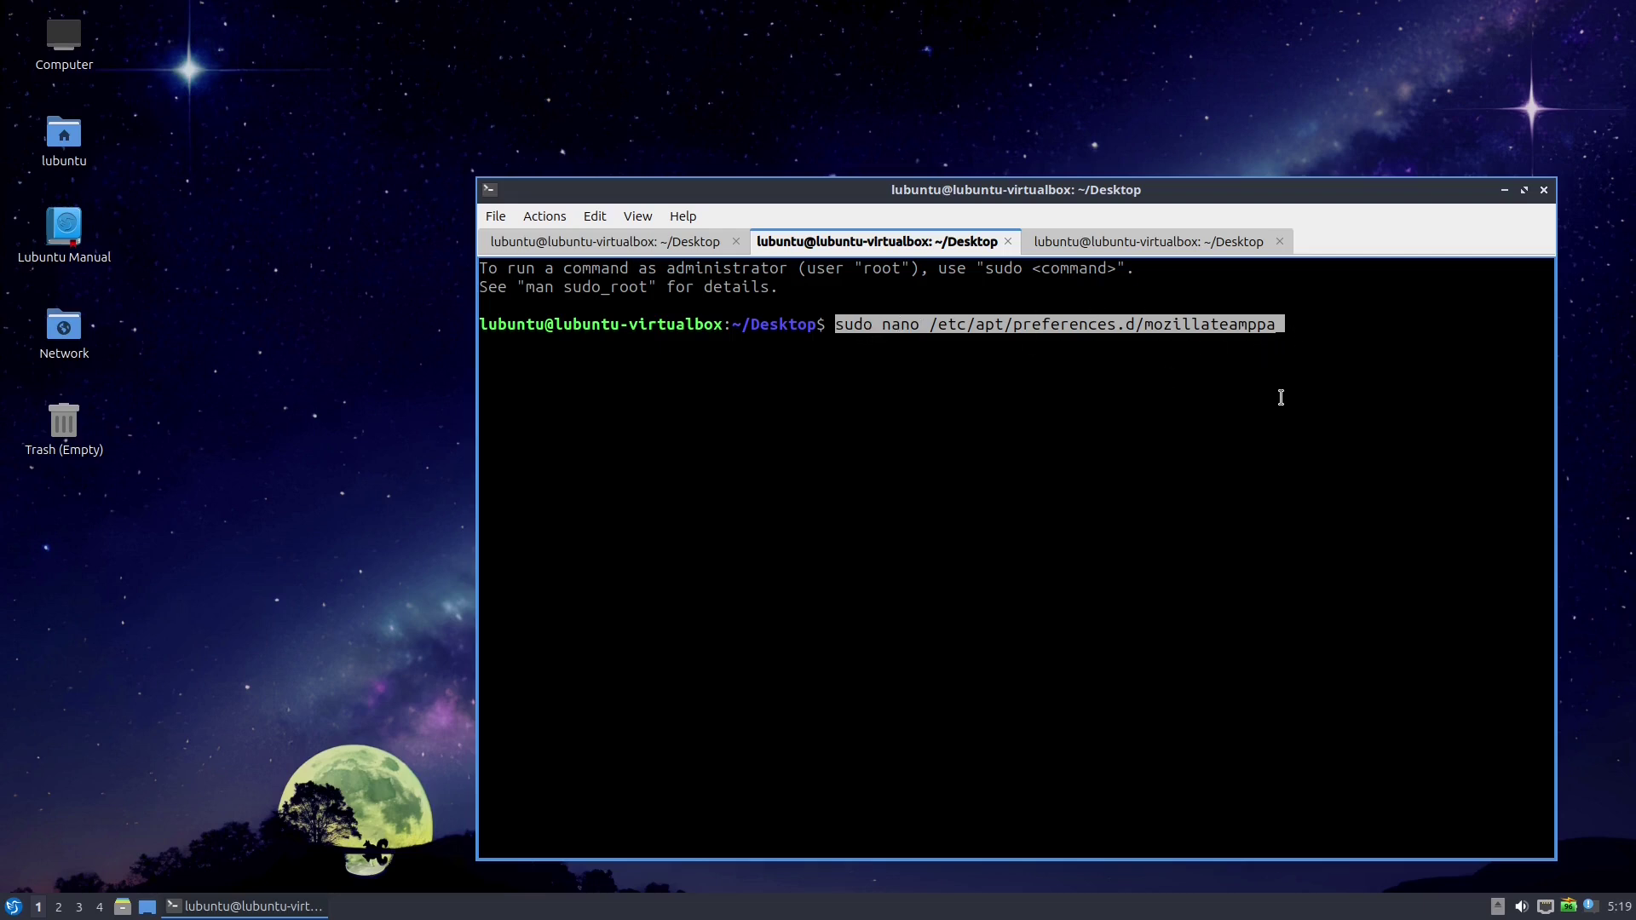
Open /etc/apt/preferences.d/mozillateamppa in nano with sudo and paste the three firefox pin lines.
{"action": "key", "text": "Return"}
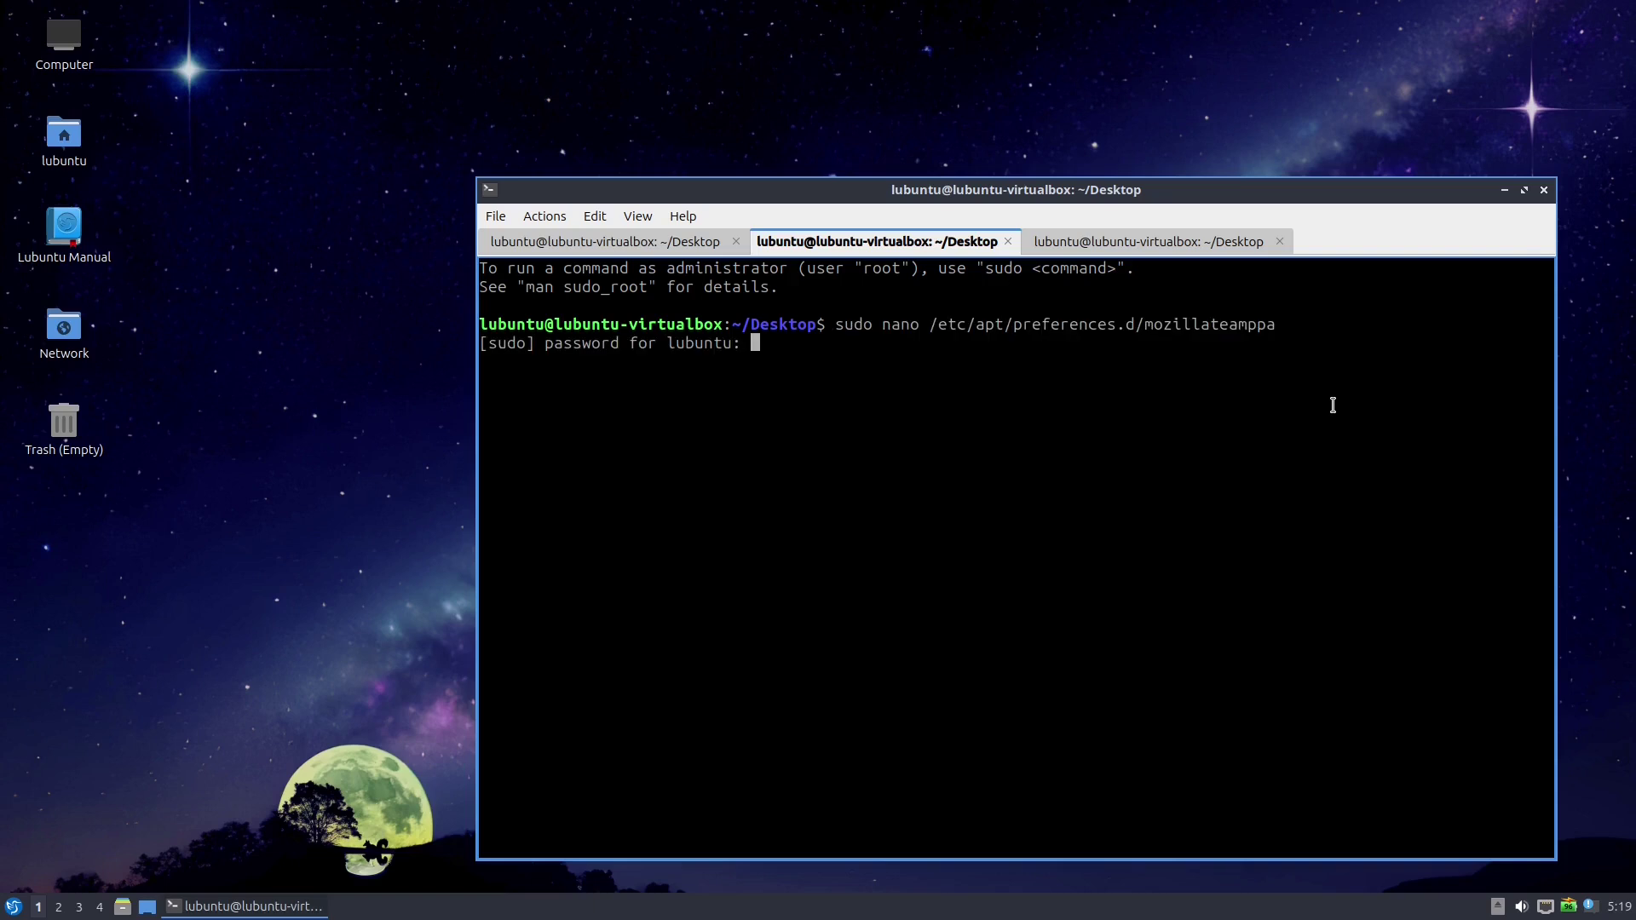
{"action": "key", "text": "Return"}
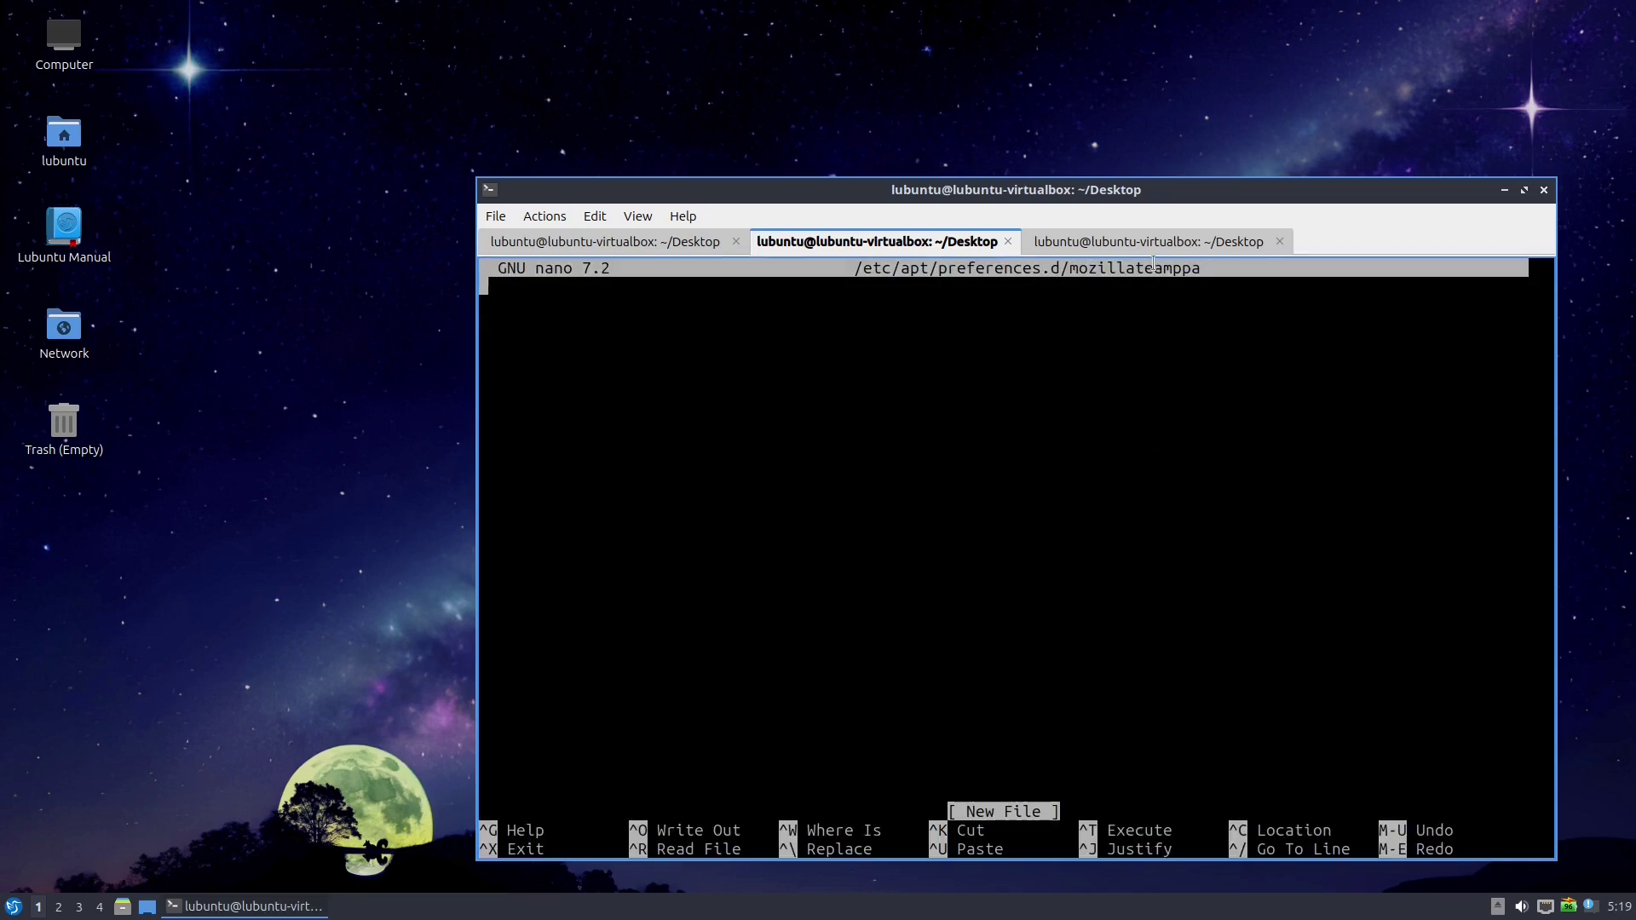
{"action": "key", "text": "ctrl+shift+v"}
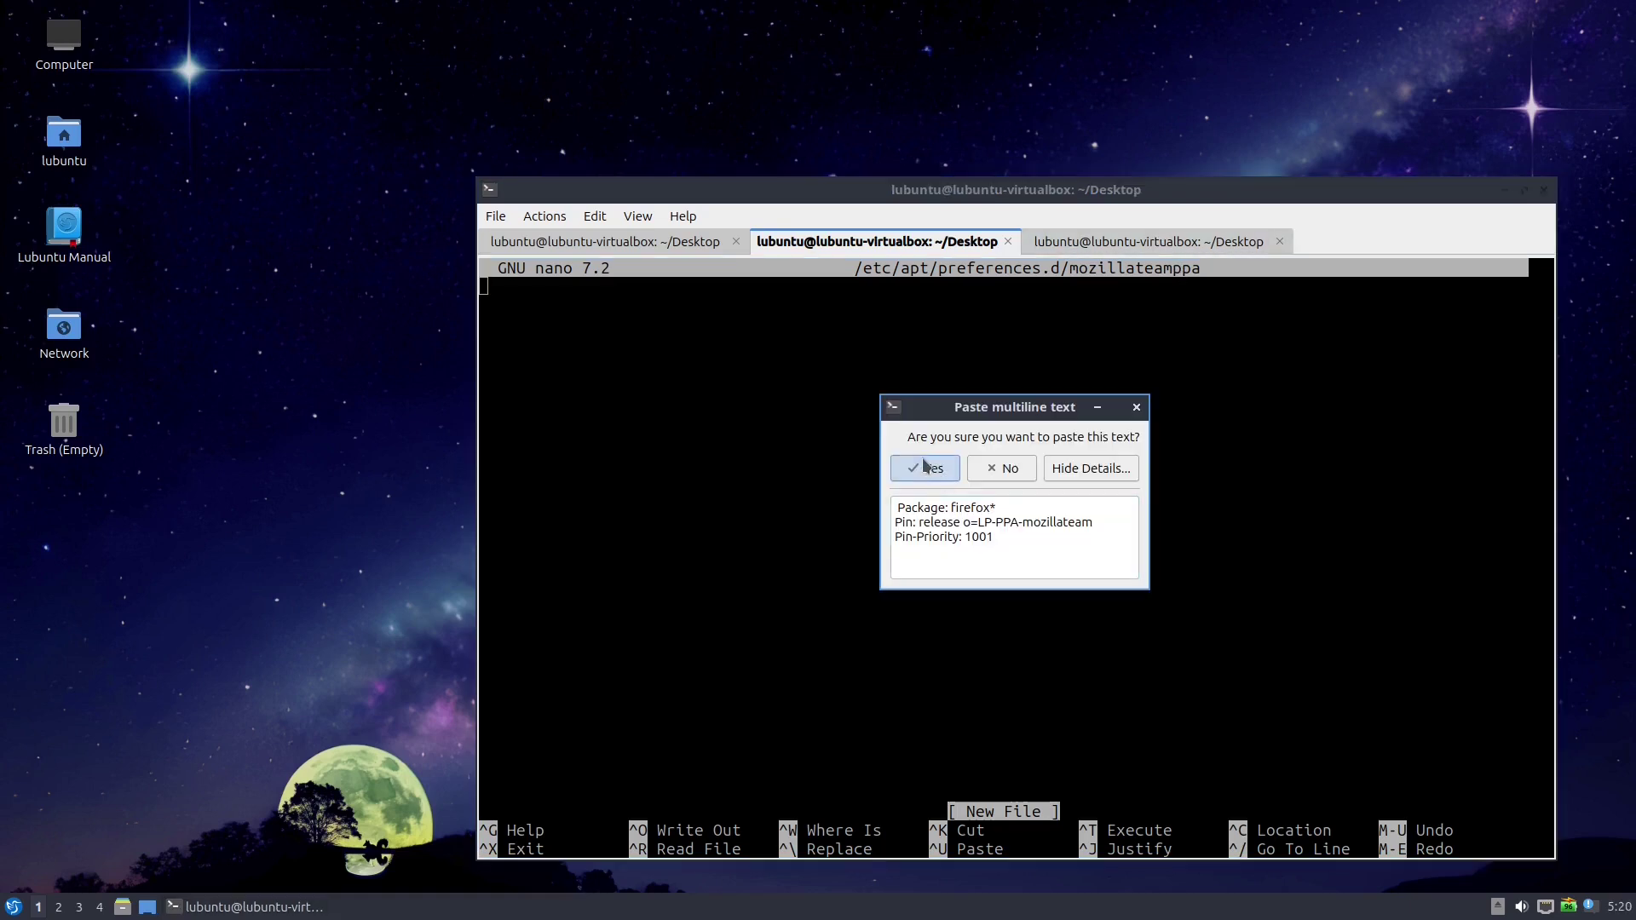
{"action": "left_click", "coordinate": [930, 468]}
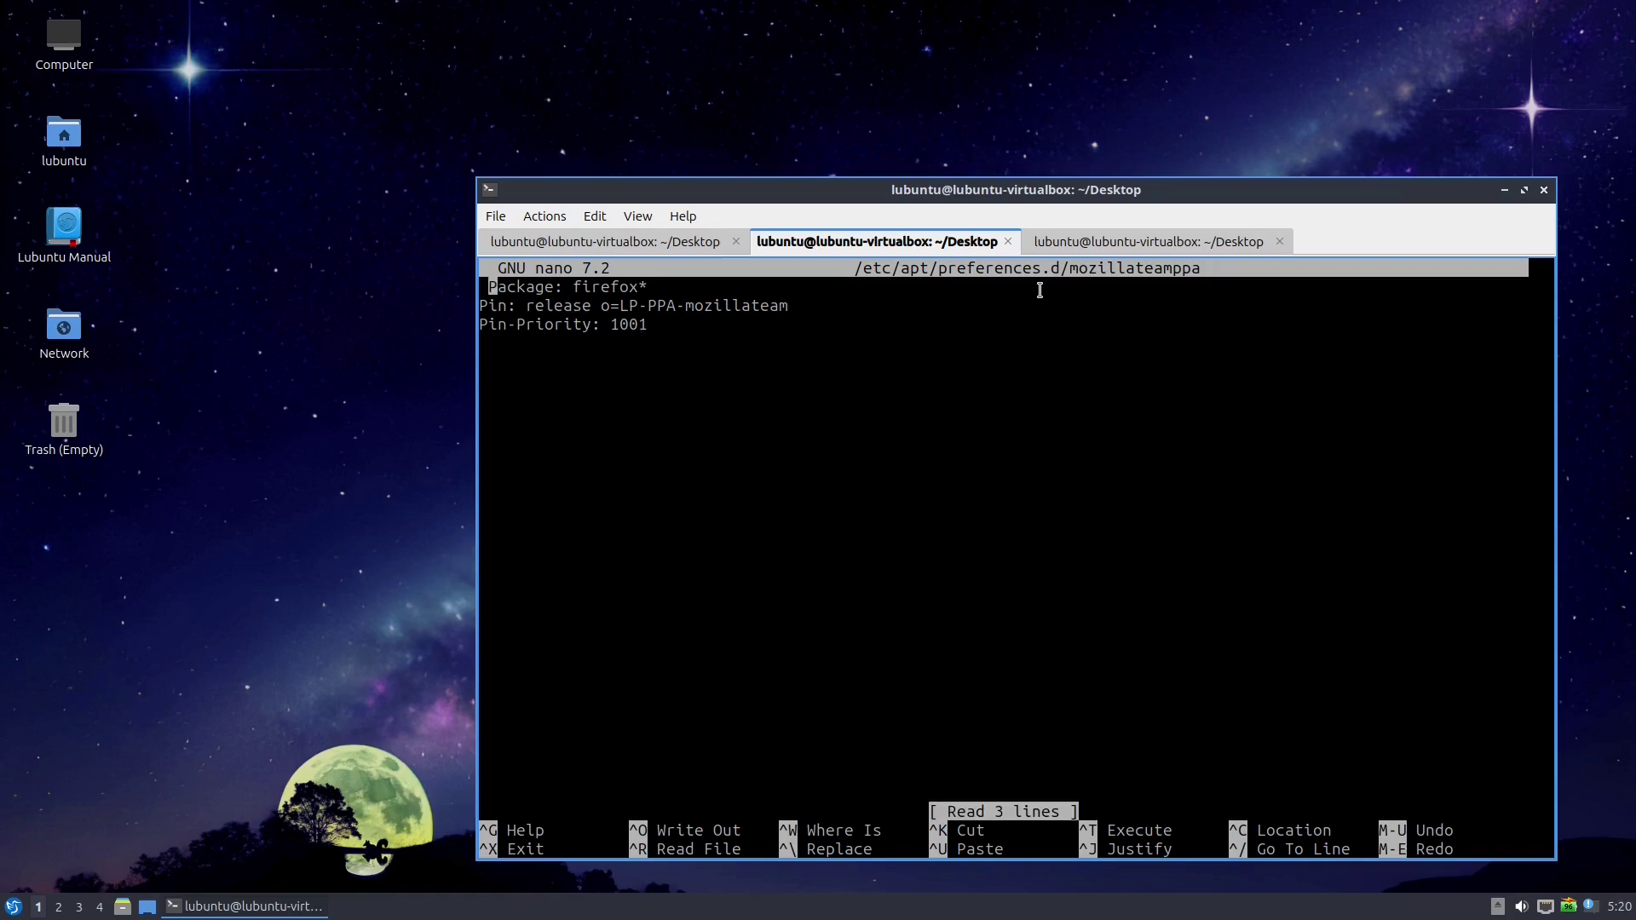
Remove the stray space before 'Package' and save the preferences file.
{"action": "key", "text": "BackSpace"}
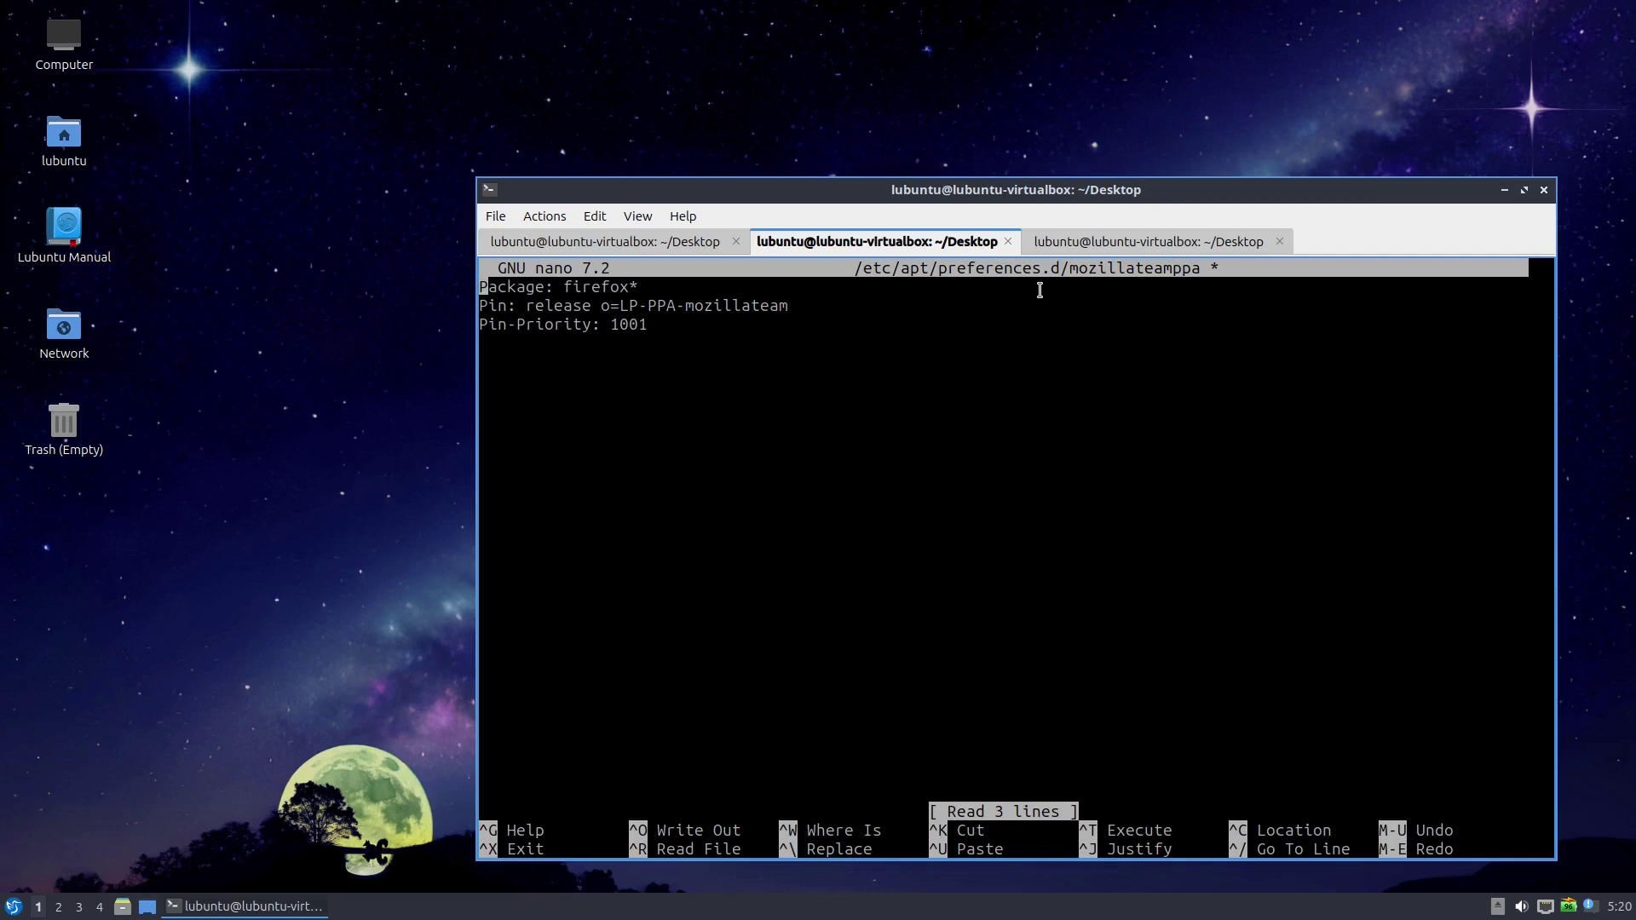
{"action": "key", "text": "ctrl+x"}
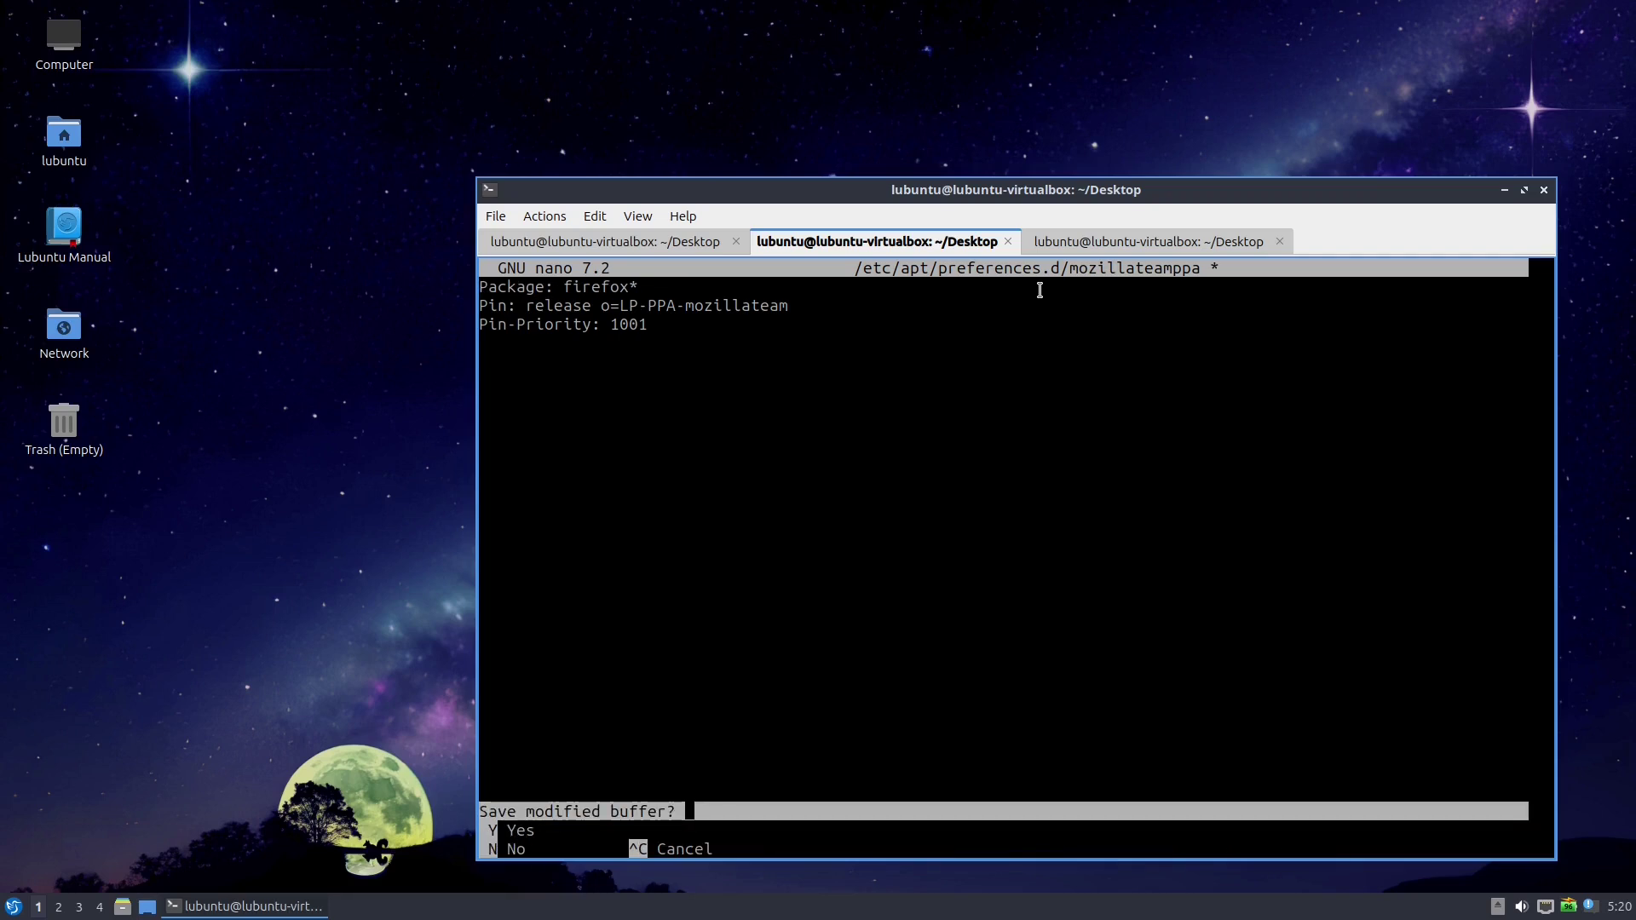
{"action": "key", "text": "y"}
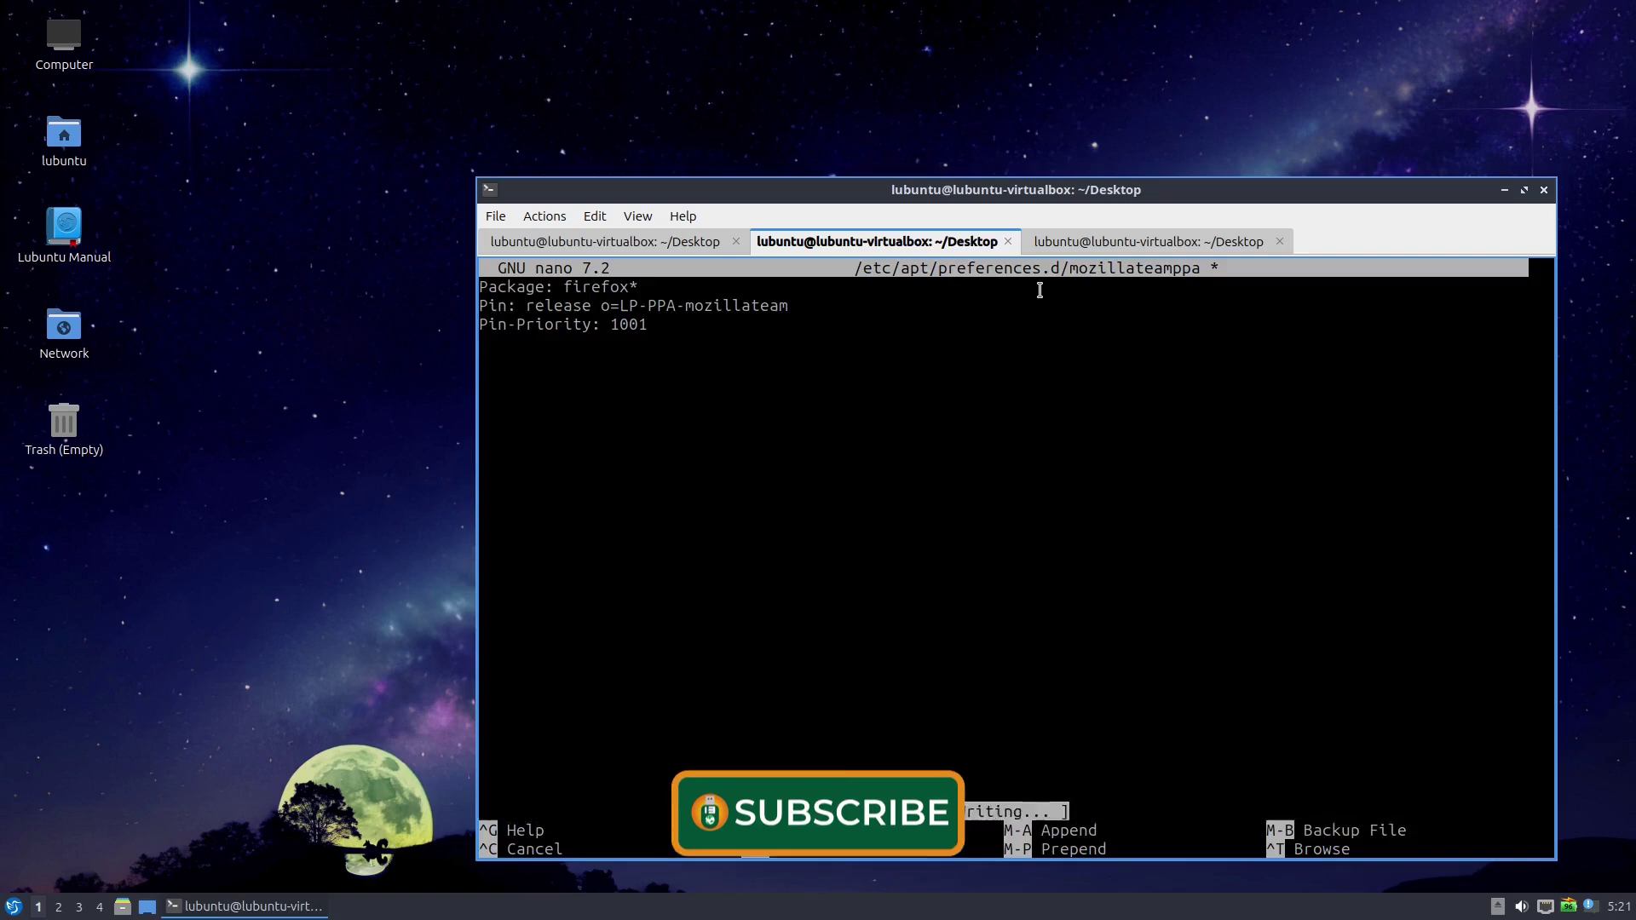
{"action": "key", "text": "Return"}
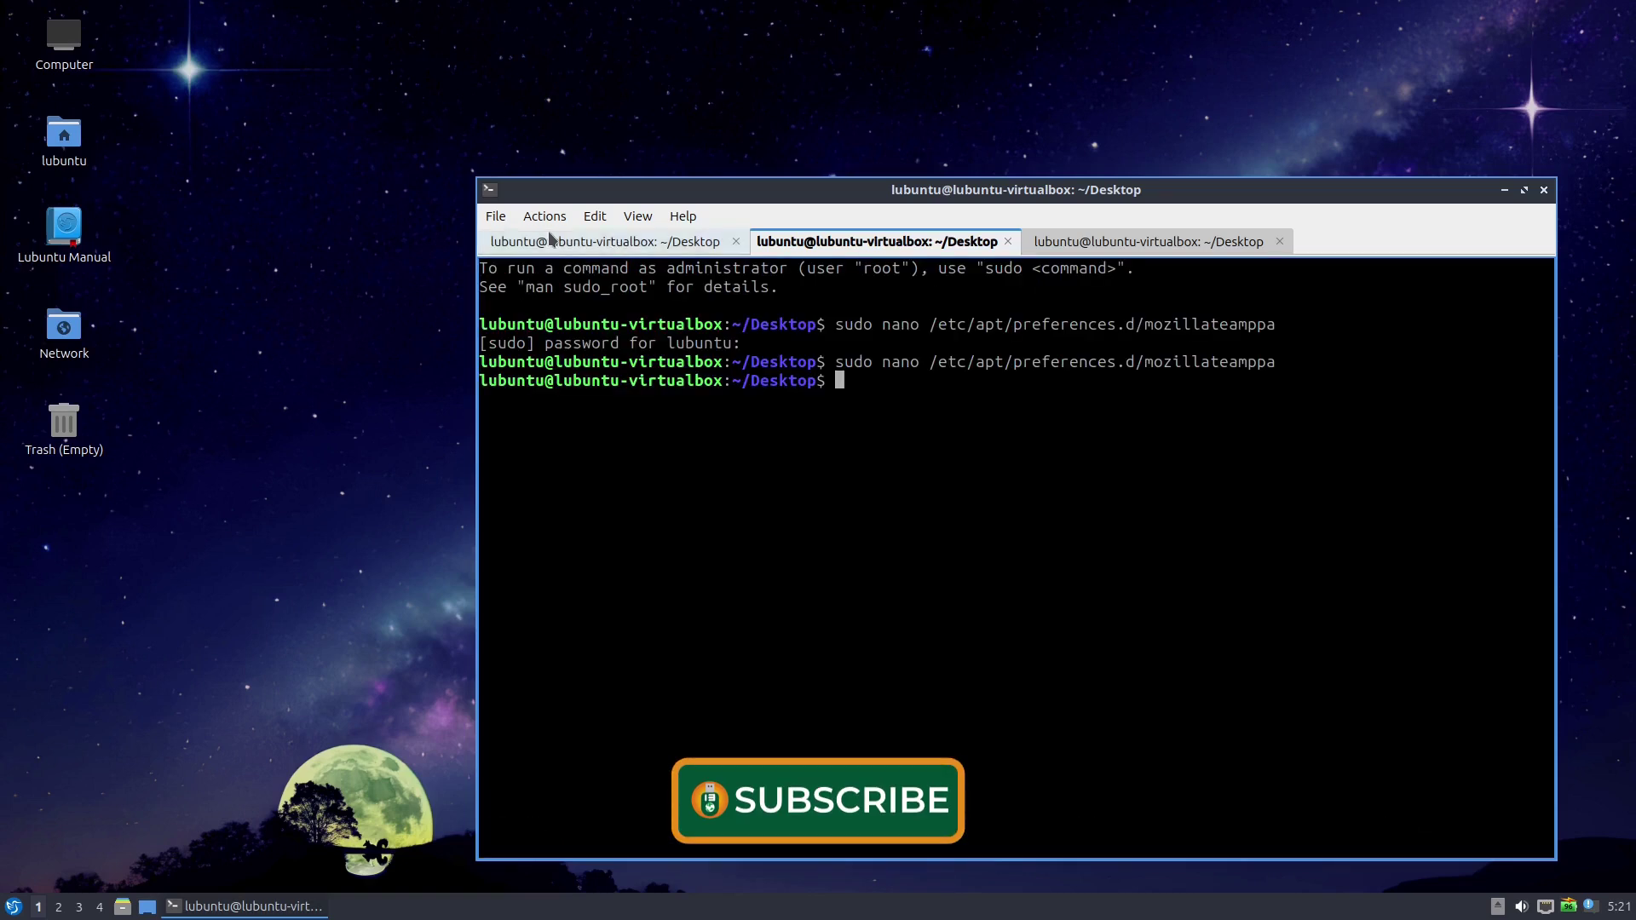
Rerun 'sudo apt install firefox' in the first session and confirm installing Firefox 126 from the PPA.
{"action": "left_click", "coordinate": [554, 242]}
{"action": "key", "text": "Up"}
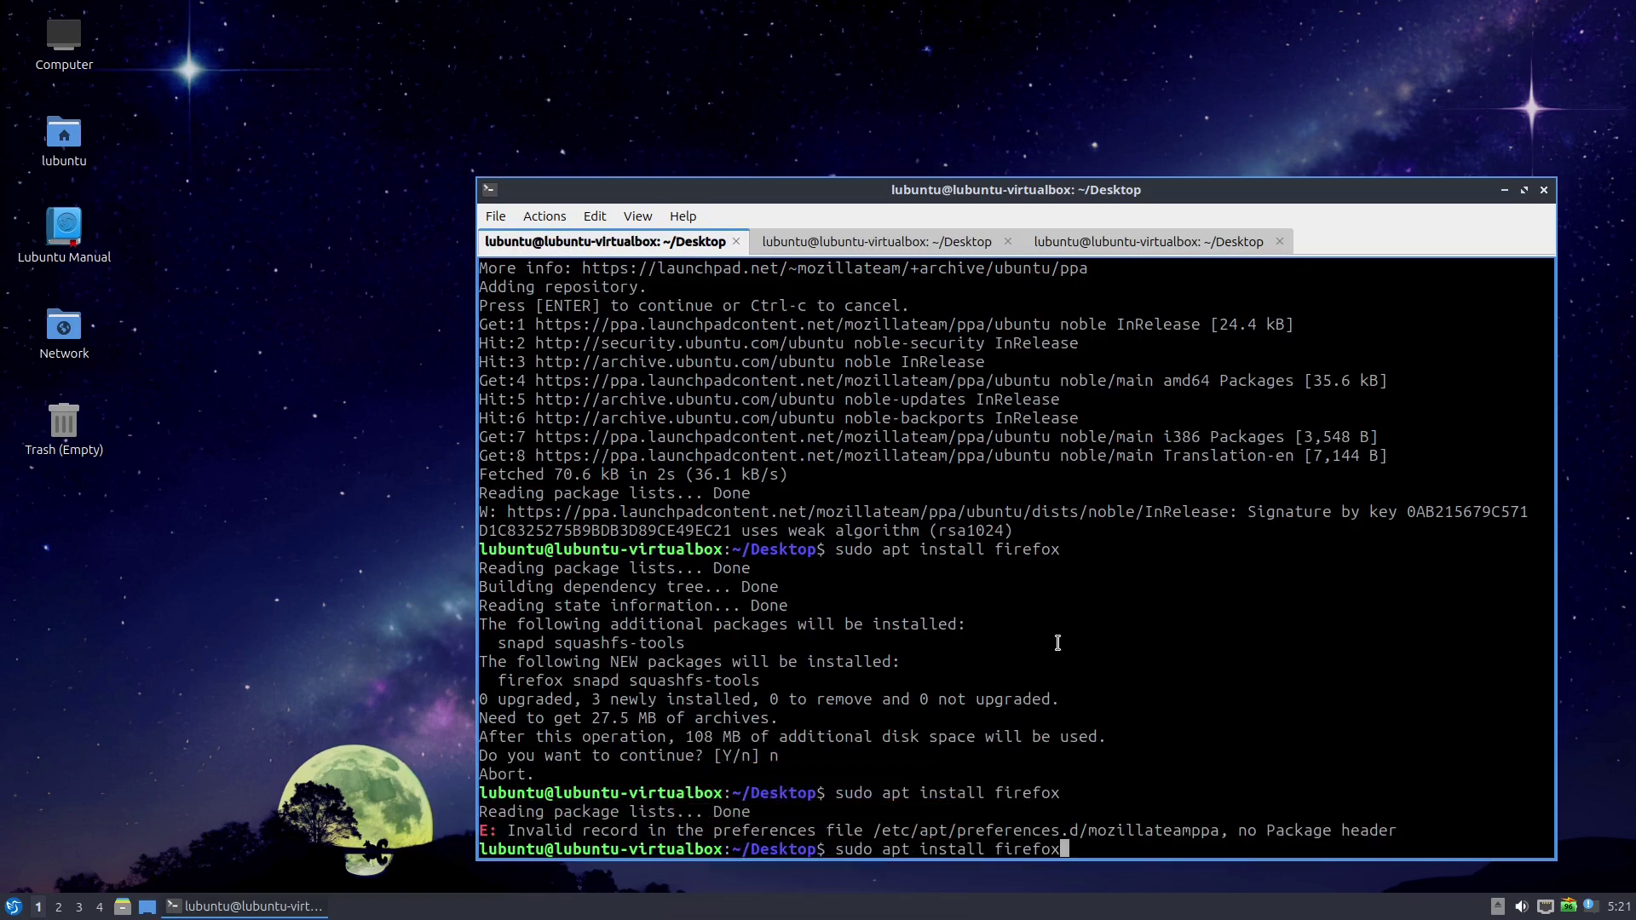
{"action": "key", "text": "Return"}
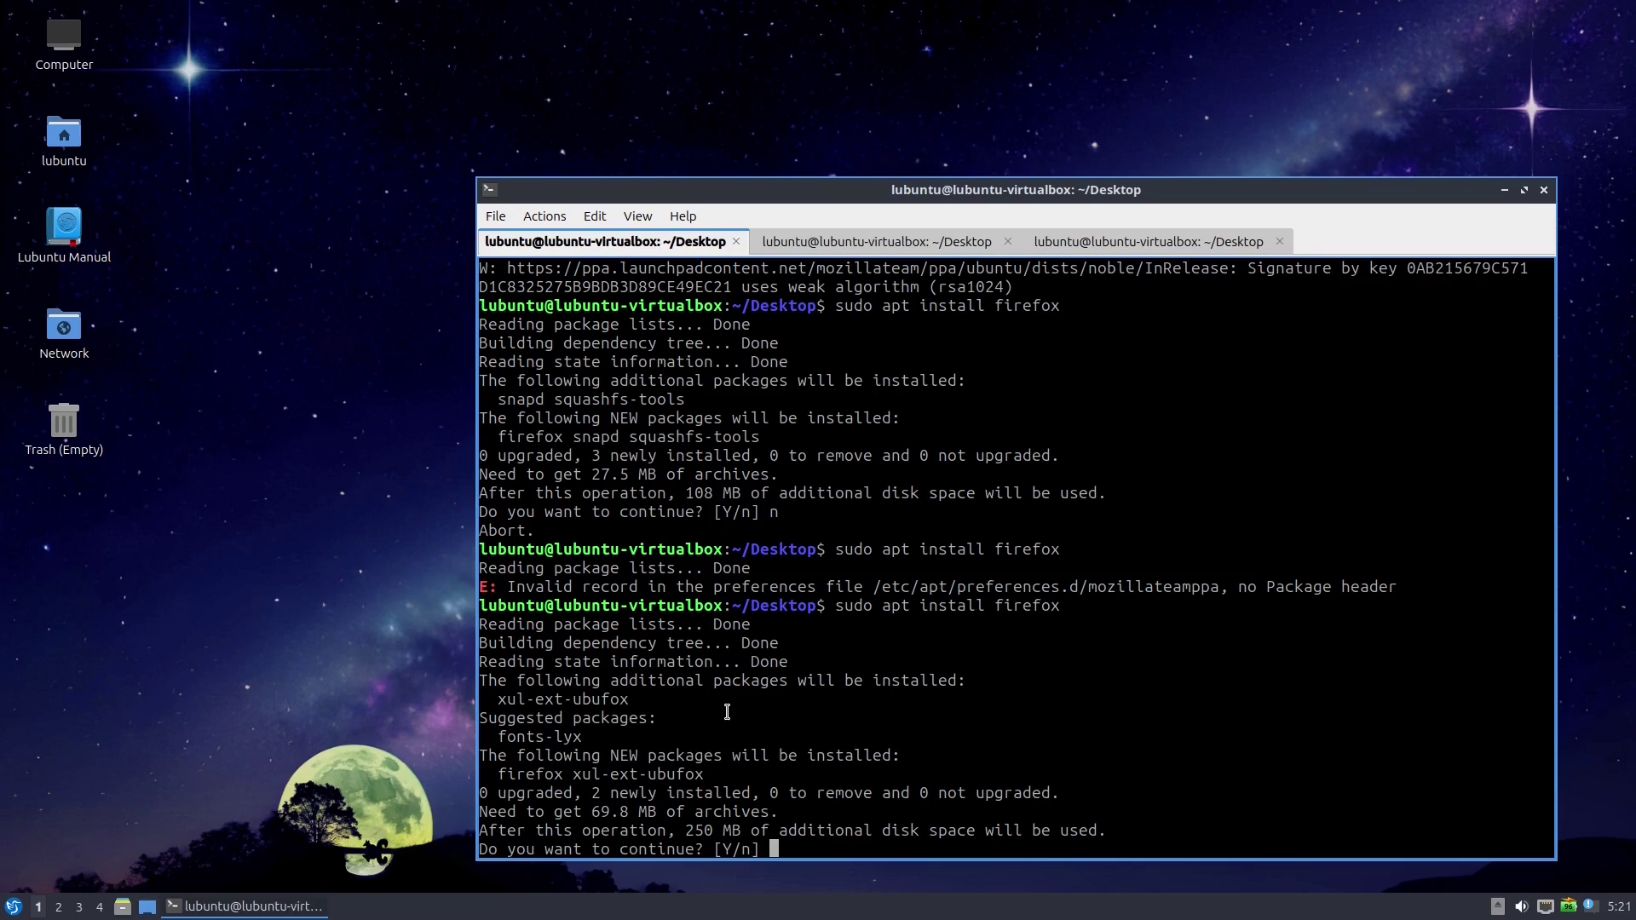
{"action": "type", "text": "y"}
{"action": "key", "text": "Return"}
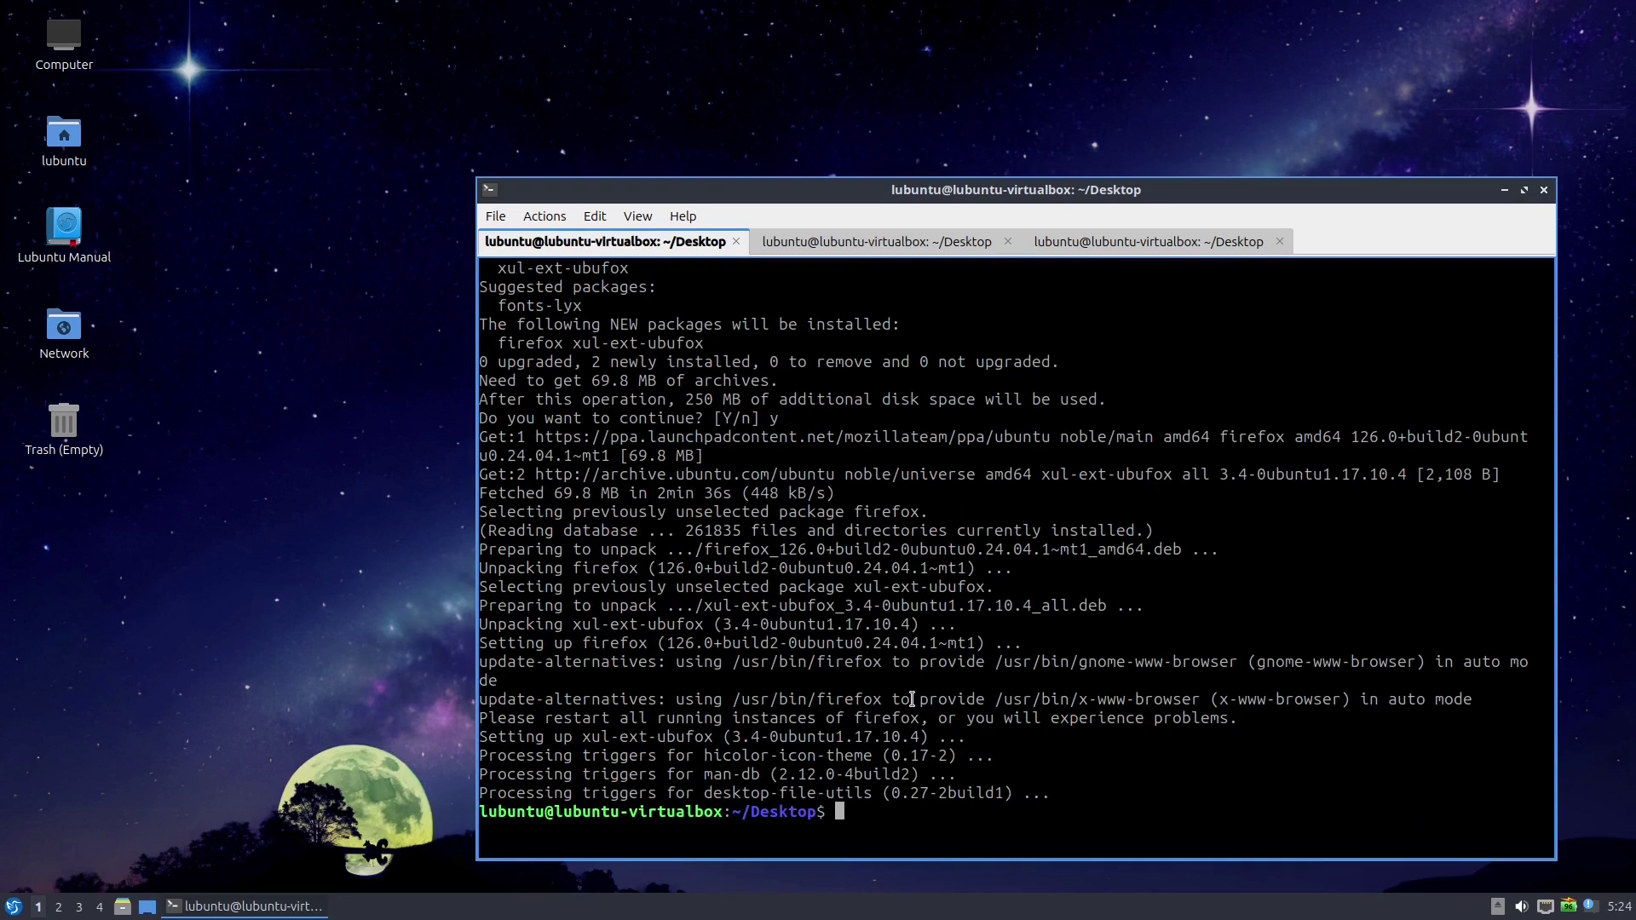
Launch Firefox Web Browser from the Internet menu, minimize the terminal, and maximize Firefox.
{"action": "left_click", "coordinate": [14, 907]}
{"action": "mouse_move", "coordinate": [64, 683]}
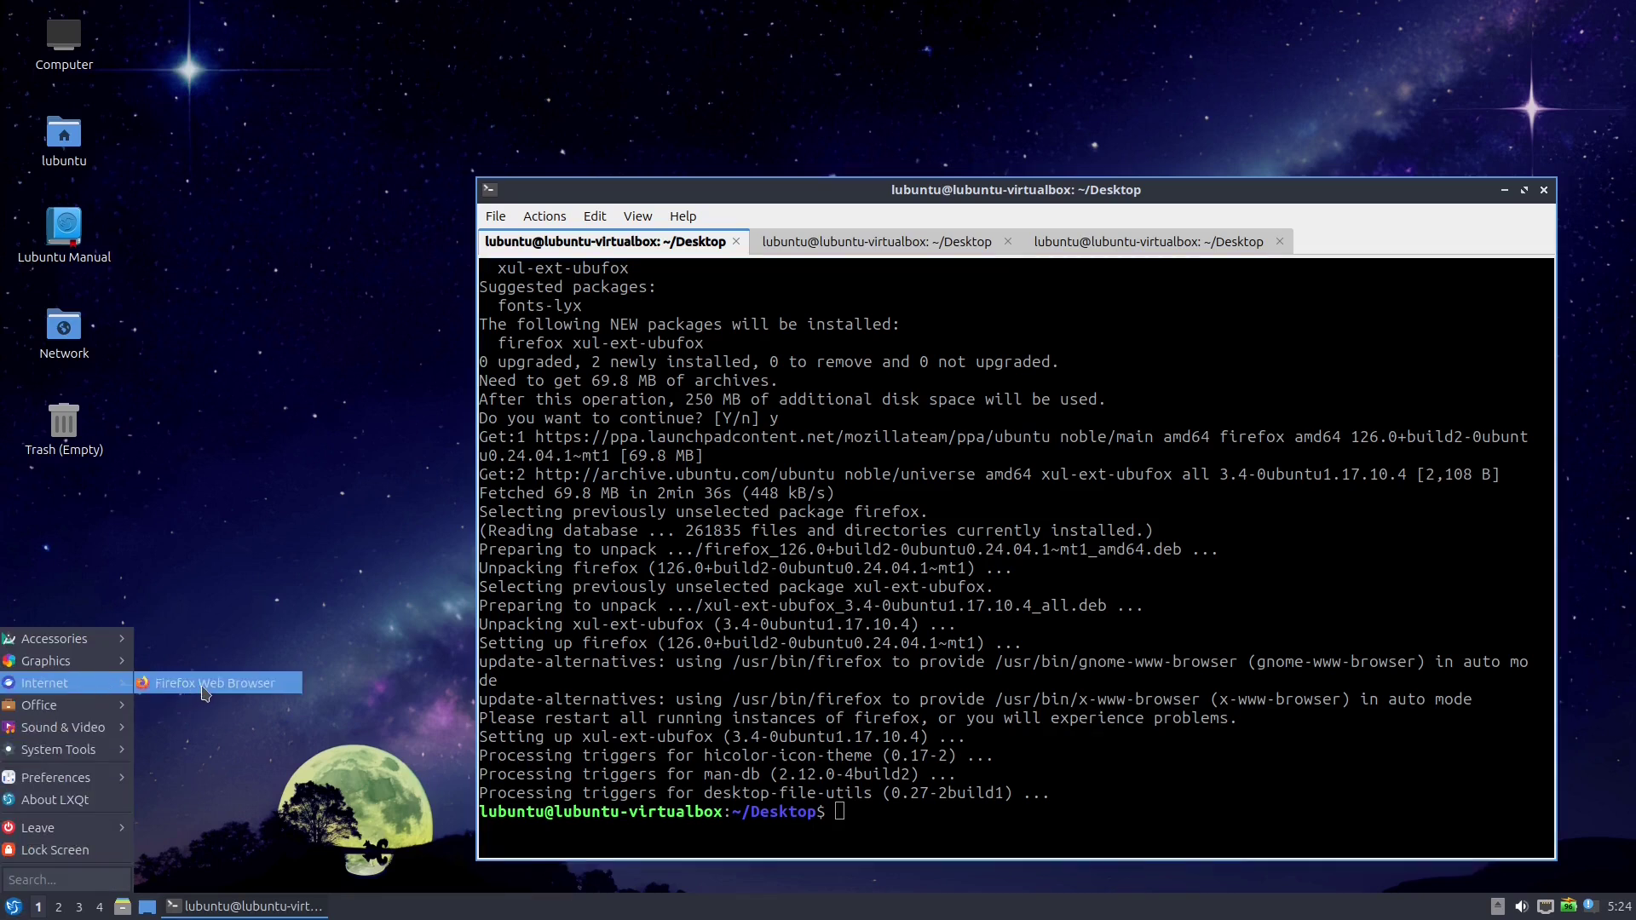
{"action": "left_click", "coordinate": [201, 689]}
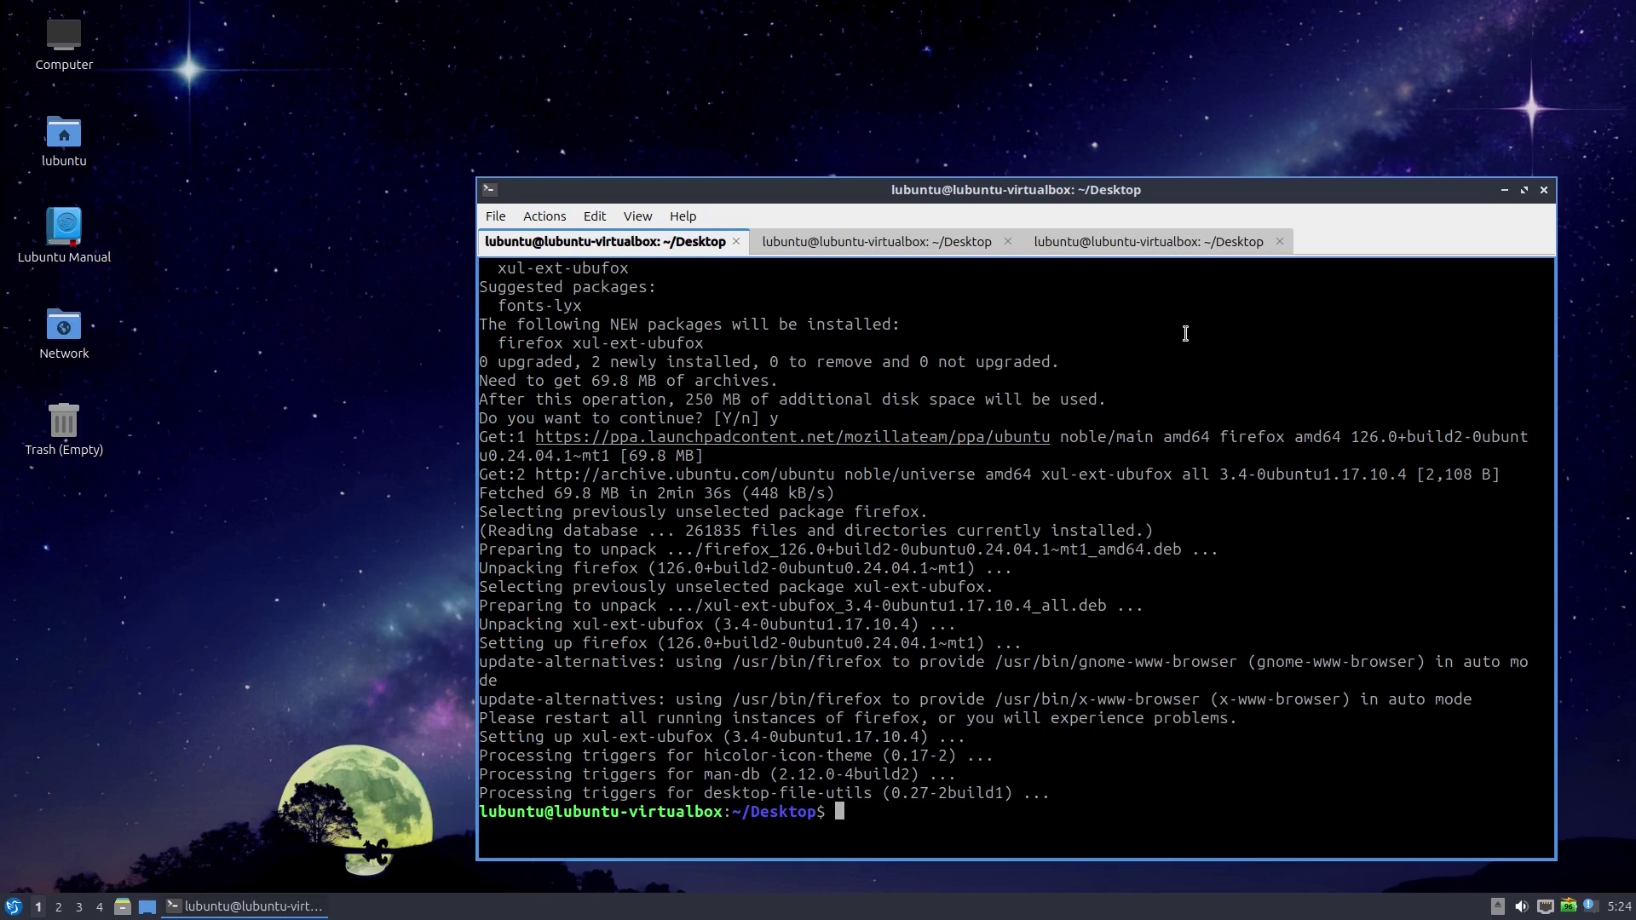
{"action": "left_click", "coordinate": [1506, 191]}
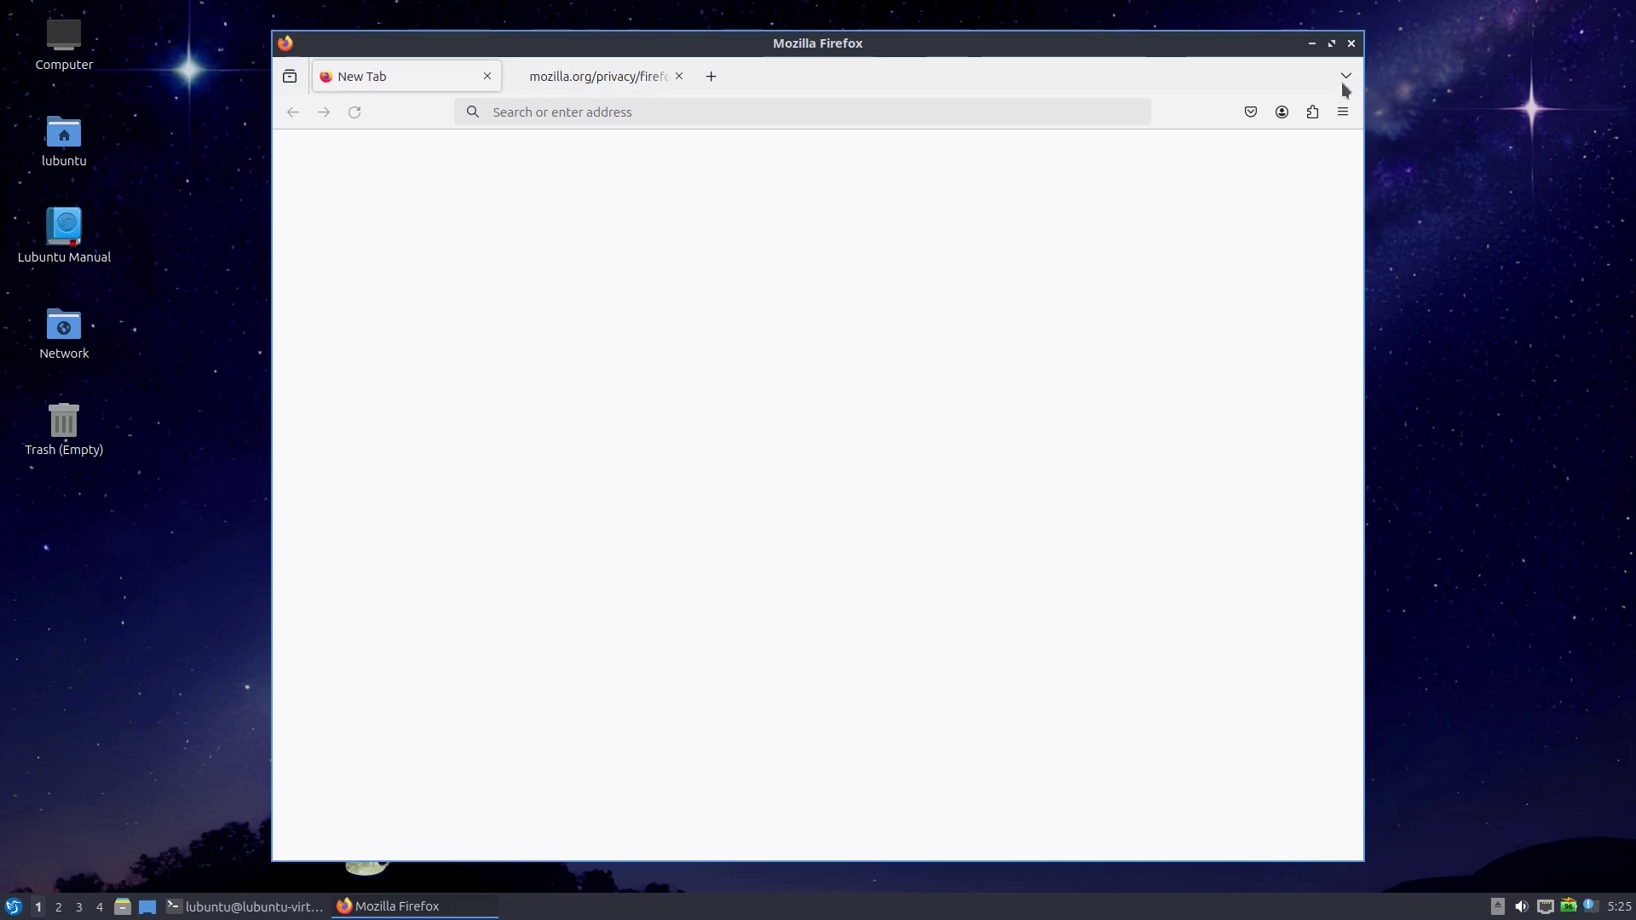
{"action": "left_click", "coordinate": [1332, 43]}
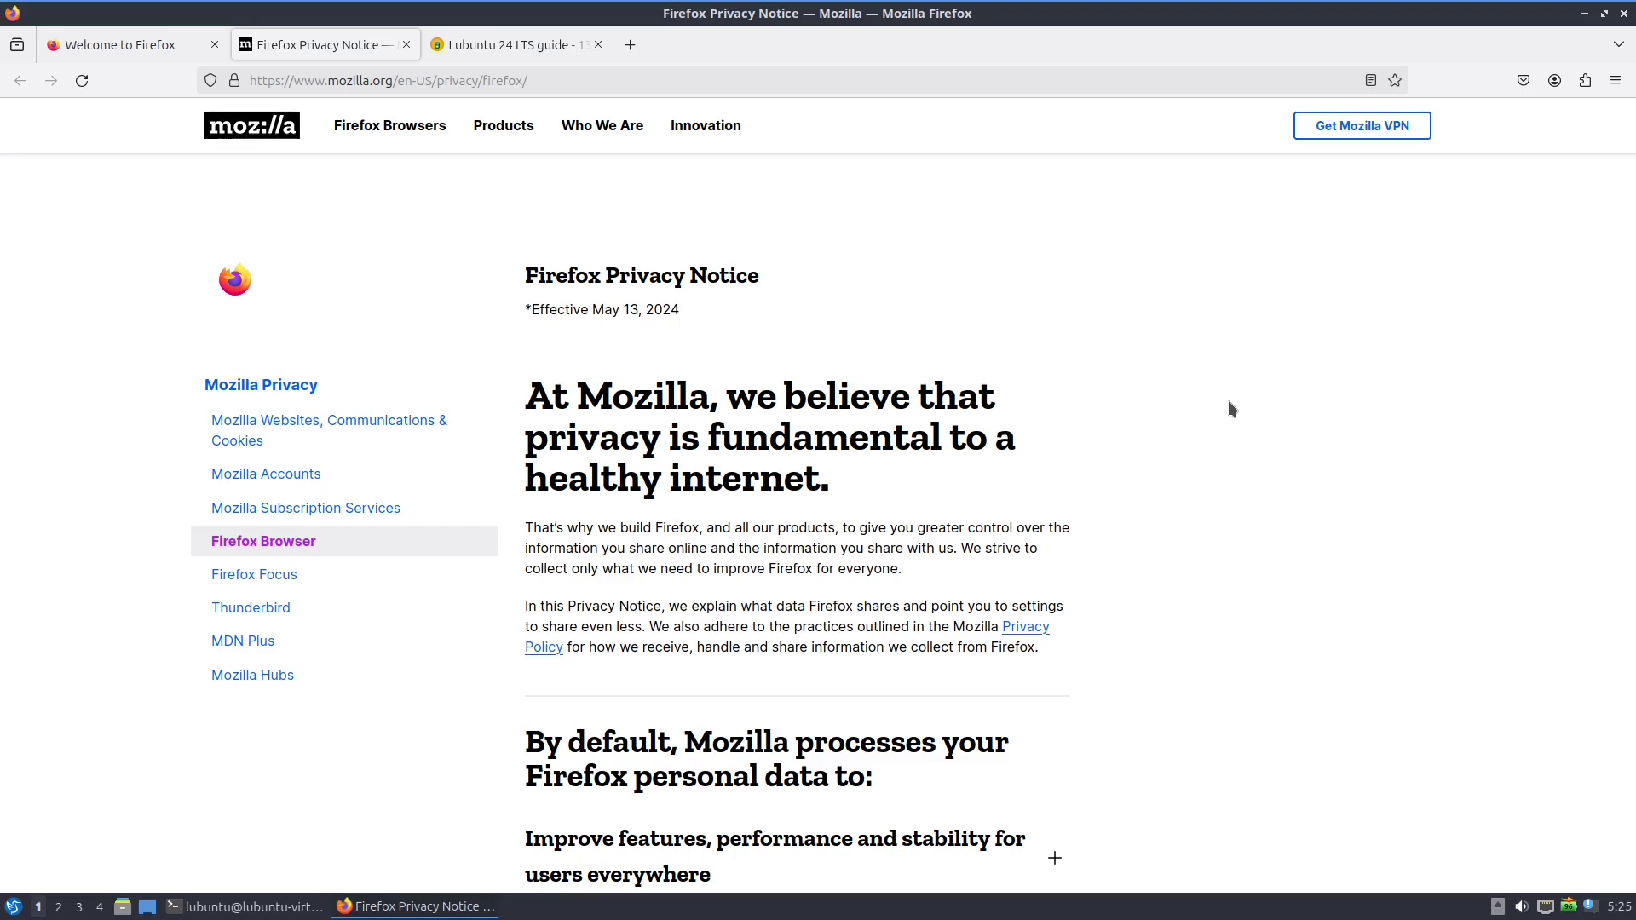
Switch to the Lubuntu 24 LTS guide tab in Firefox.
{"action": "left_click", "coordinate": [486, 45]}
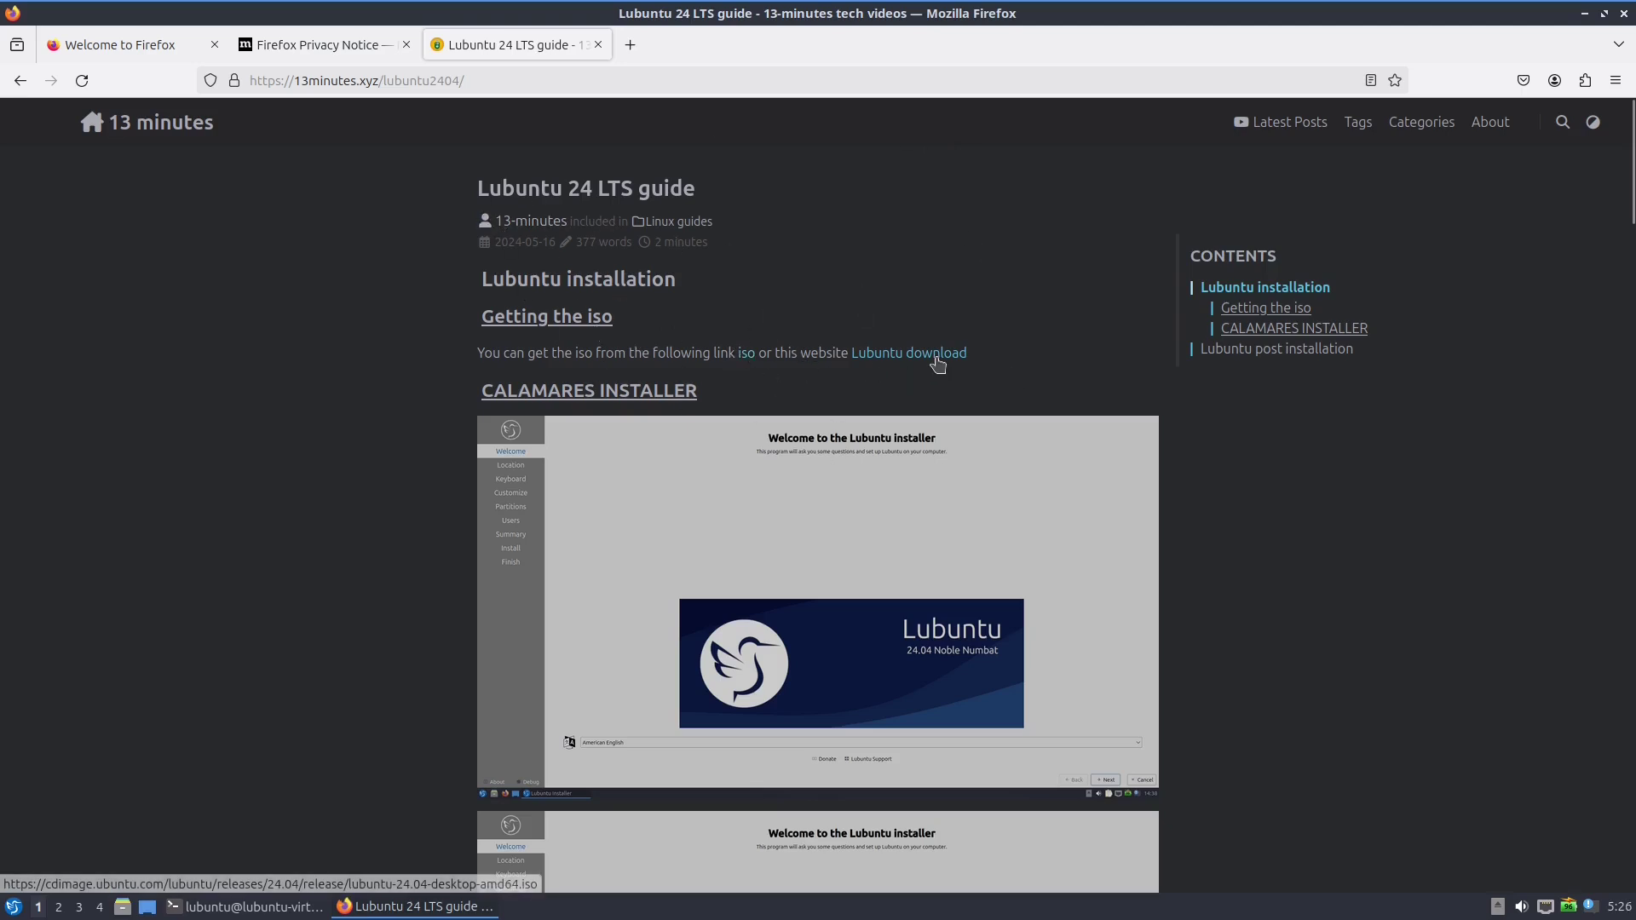
{"action": "scroll", "coordinate": [939, 493], "scroll_direction": "down", "scroll_amount": 5}
{"action": "scroll", "coordinate": [940, 493], "scroll_direction": "down", "scroll_amount": 5}
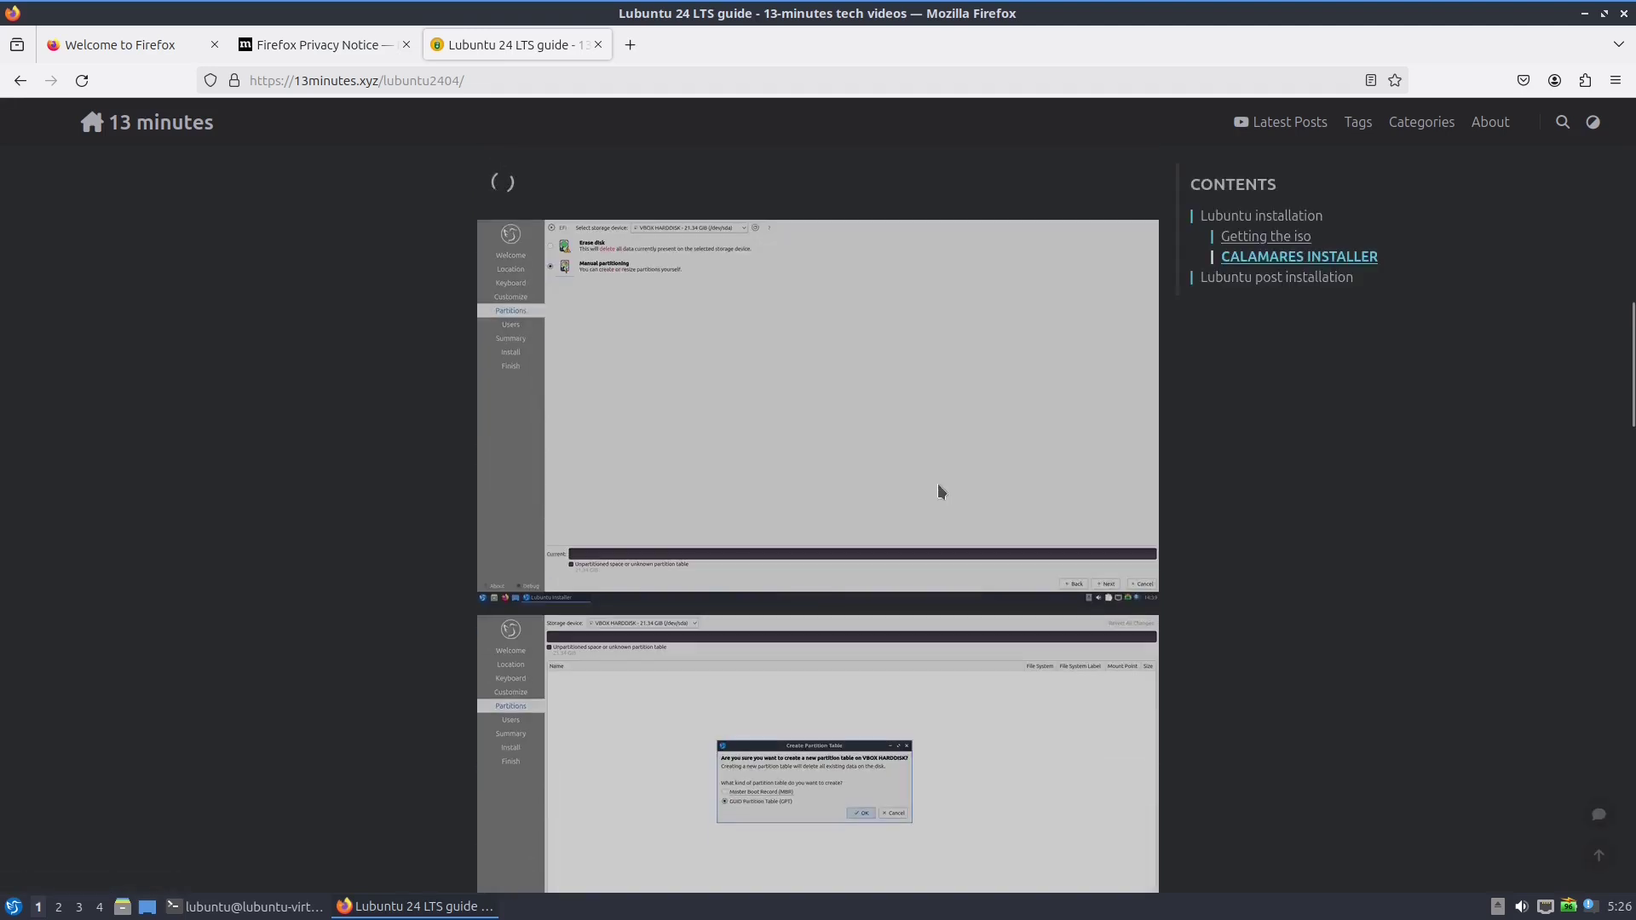
{"action": "scroll", "coordinate": [940, 493], "scroll_direction": "down", "scroll_amount": 2}
{"action": "scroll", "coordinate": [940, 492], "scroll_direction": "down", "scroll_amount": 5}
{"action": "scroll", "coordinate": [941, 492], "scroll_direction": "down", "scroll_amount": 3}
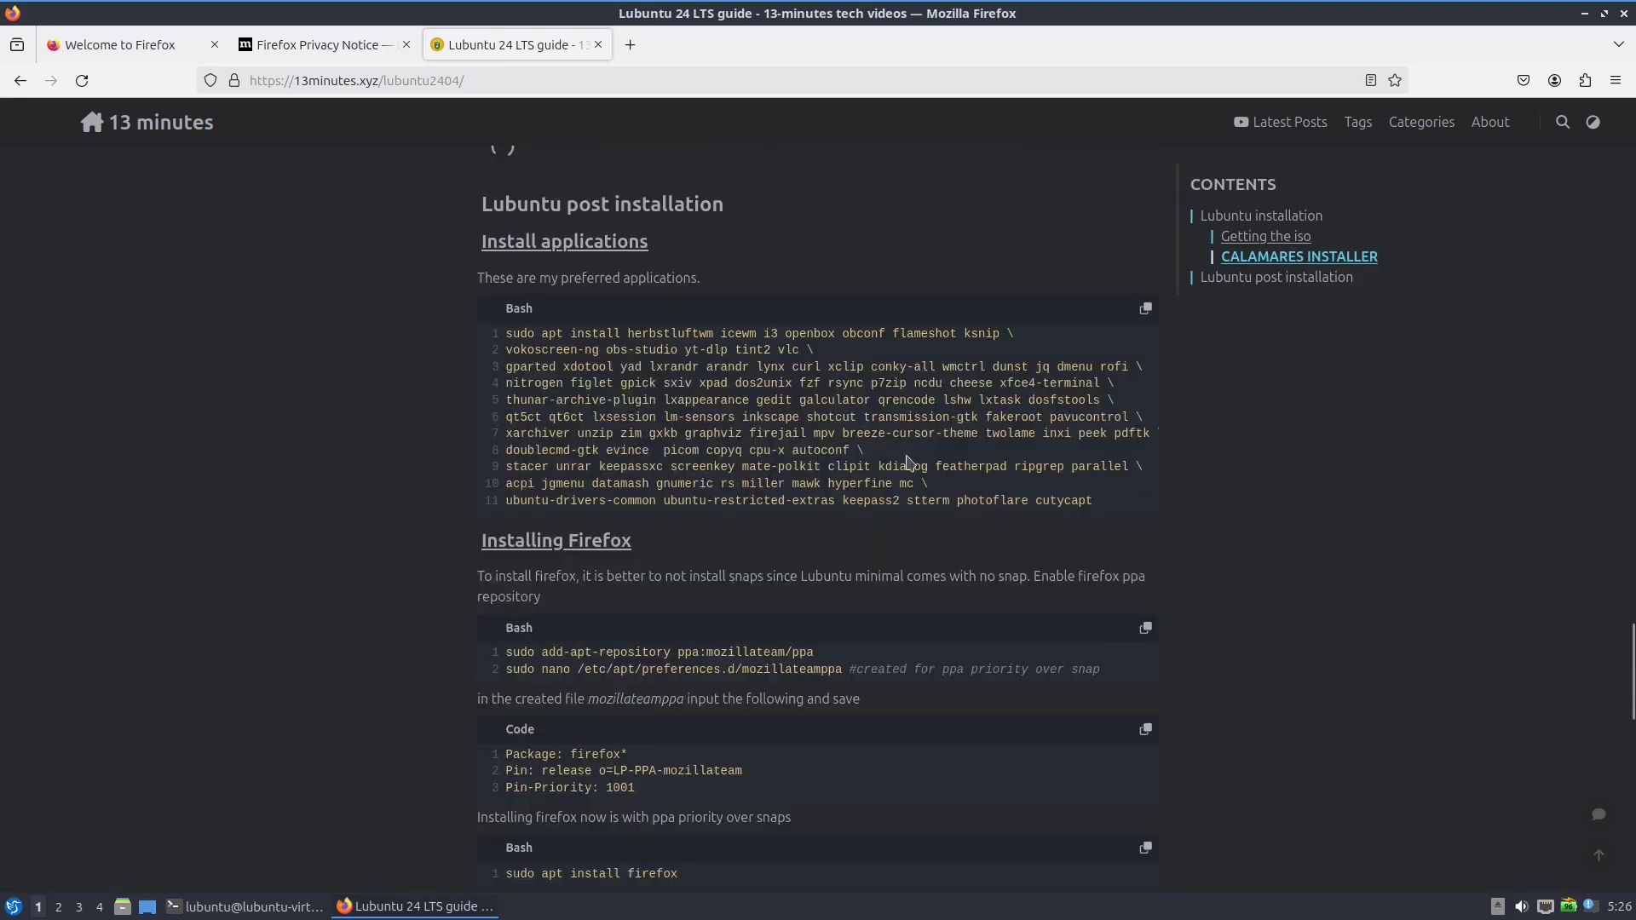
{"action": "scroll", "coordinate": [912, 465], "scroll_direction": "up", "scroll_amount": 6}
{"action": "scroll", "coordinate": [801, 544], "scroll_direction": "down", "scroll_amount": 4}
{"action": "scroll", "coordinate": [801, 543], "scroll_direction": "down", "scroll_amount": 5}
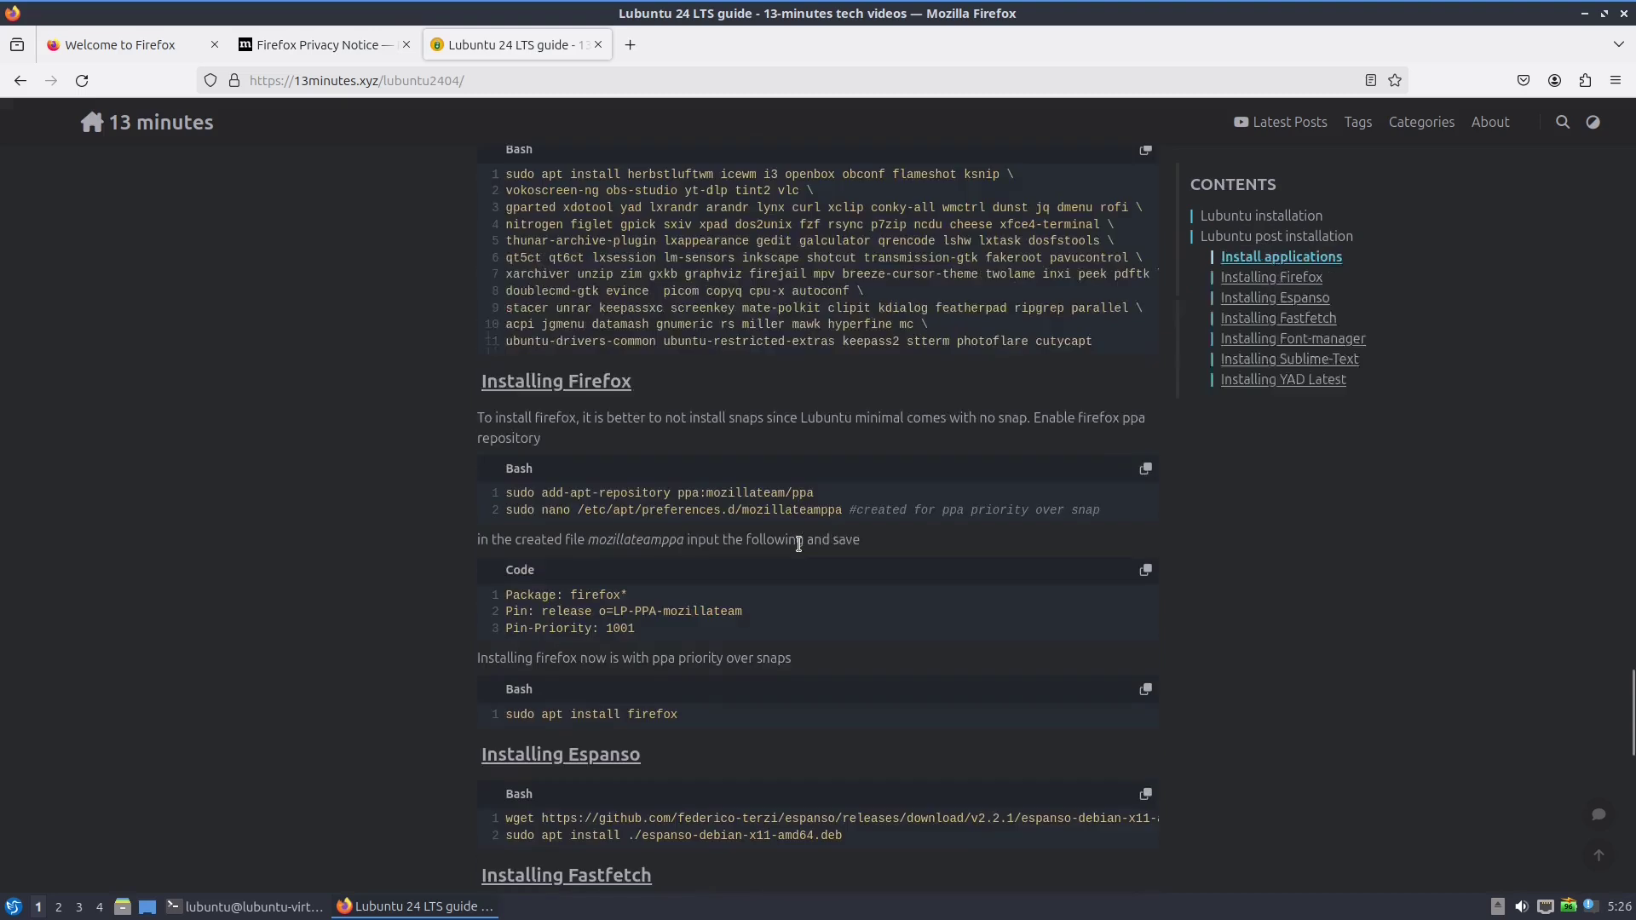
{"action": "scroll", "coordinate": [800, 544], "scroll_direction": "up", "scroll_amount": 4}
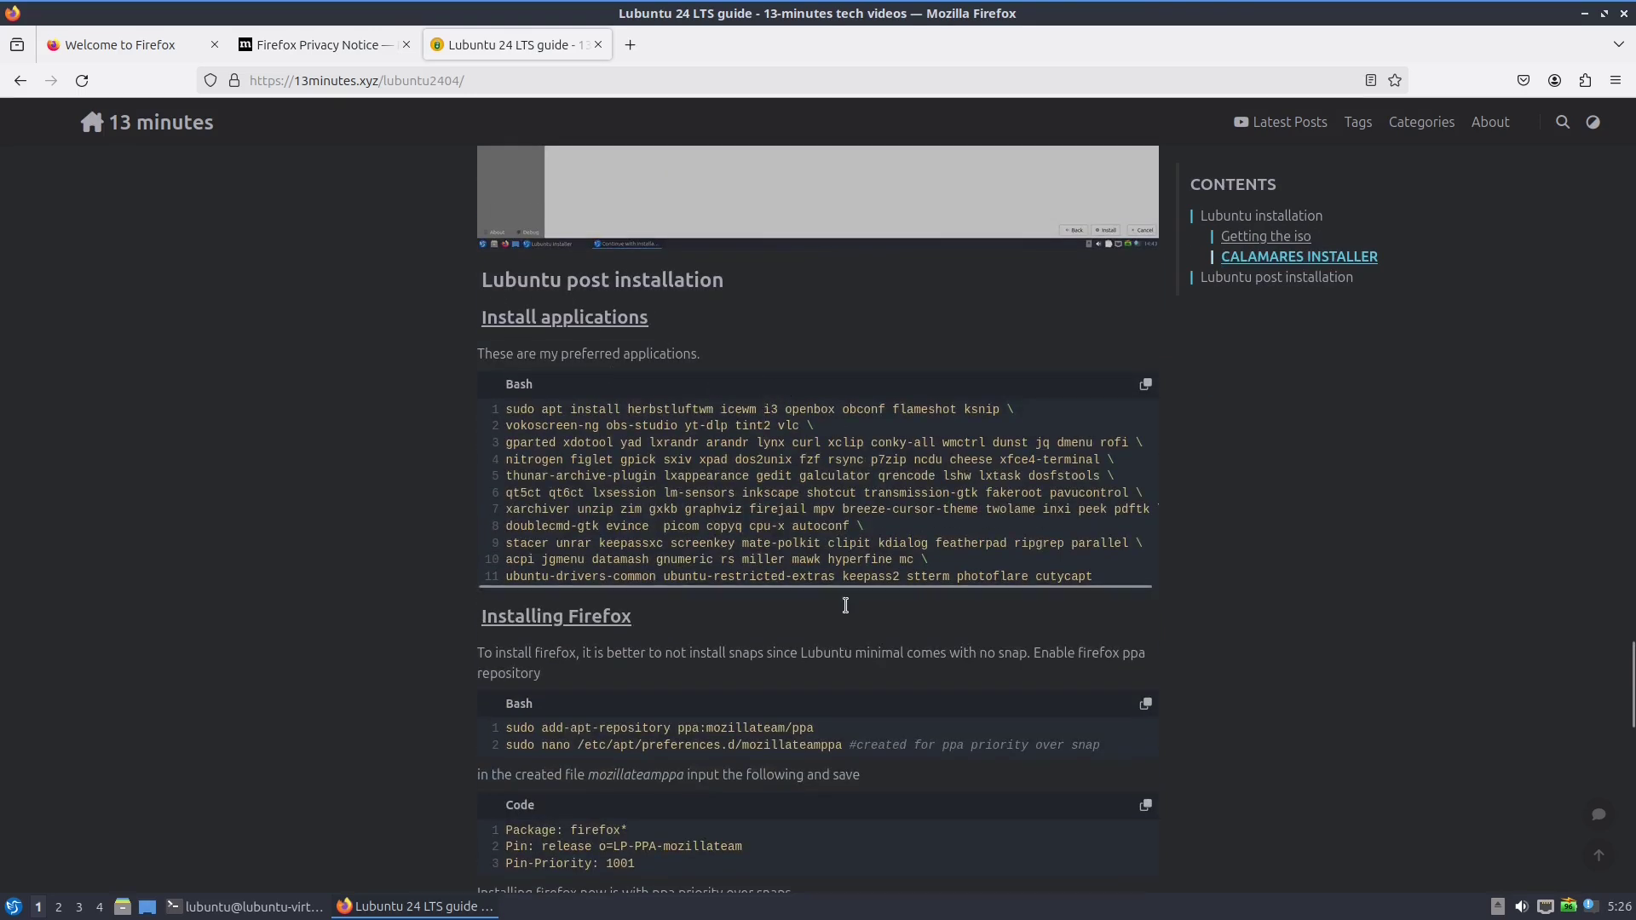
{"action": "scroll", "coordinate": [891, 637], "scroll_direction": "down", "scroll_amount": 3}
{"action": "scroll", "coordinate": [567, 336], "scroll_direction": "down", "scroll_amount": 3}
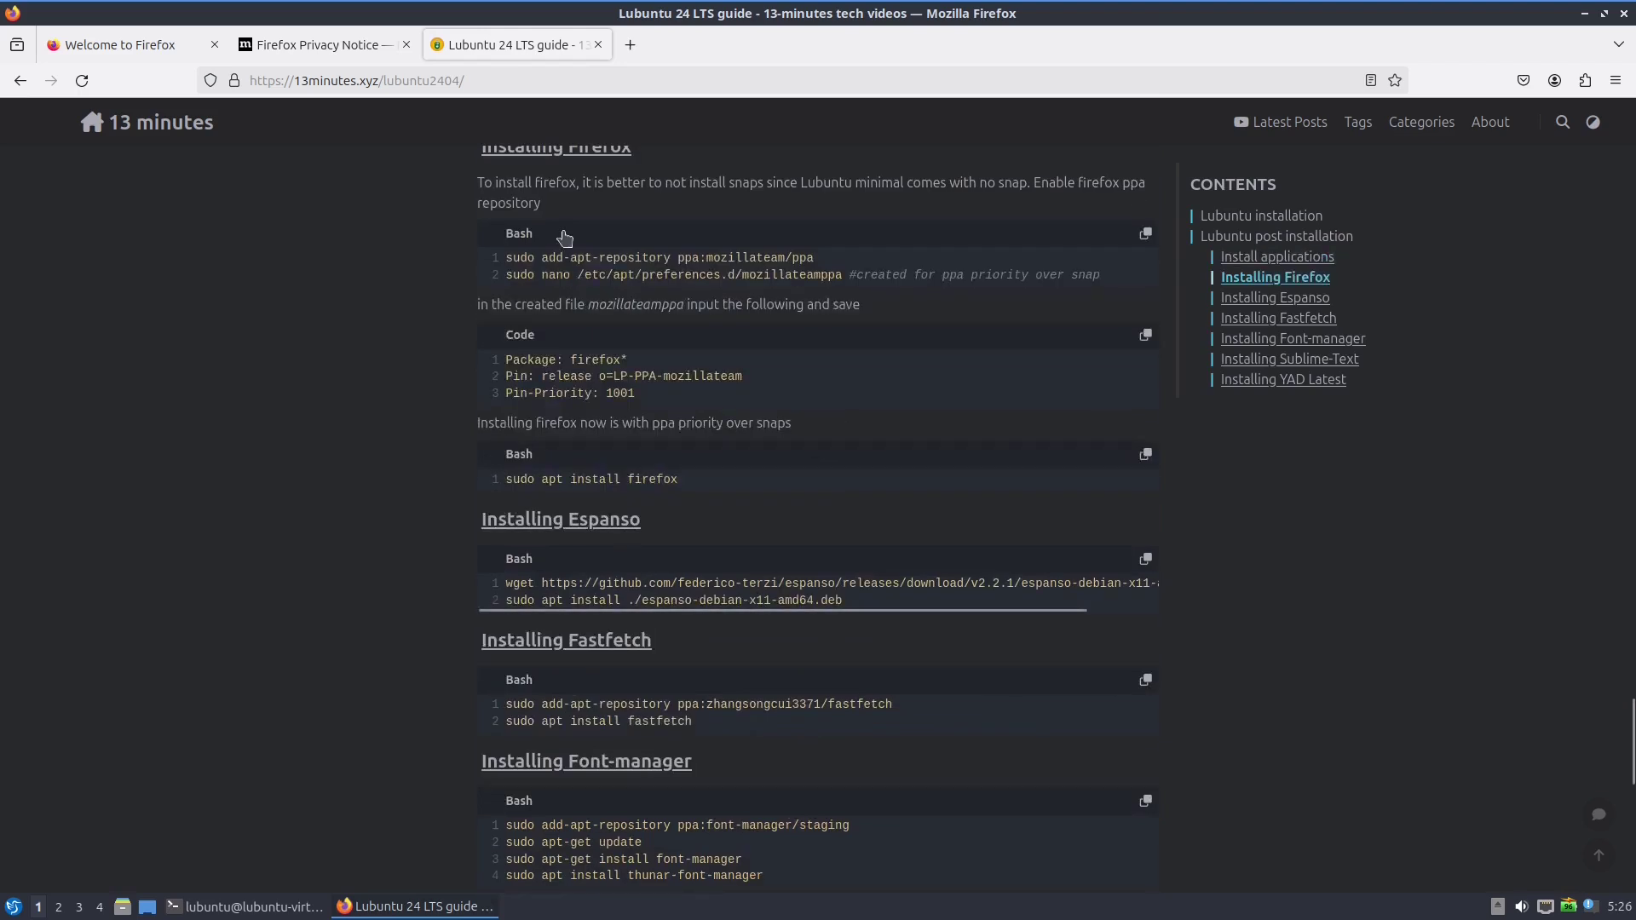
{"action": "scroll", "coordinate": [566, 239], "scroll_direction": "up", "scroll_amount": 3}
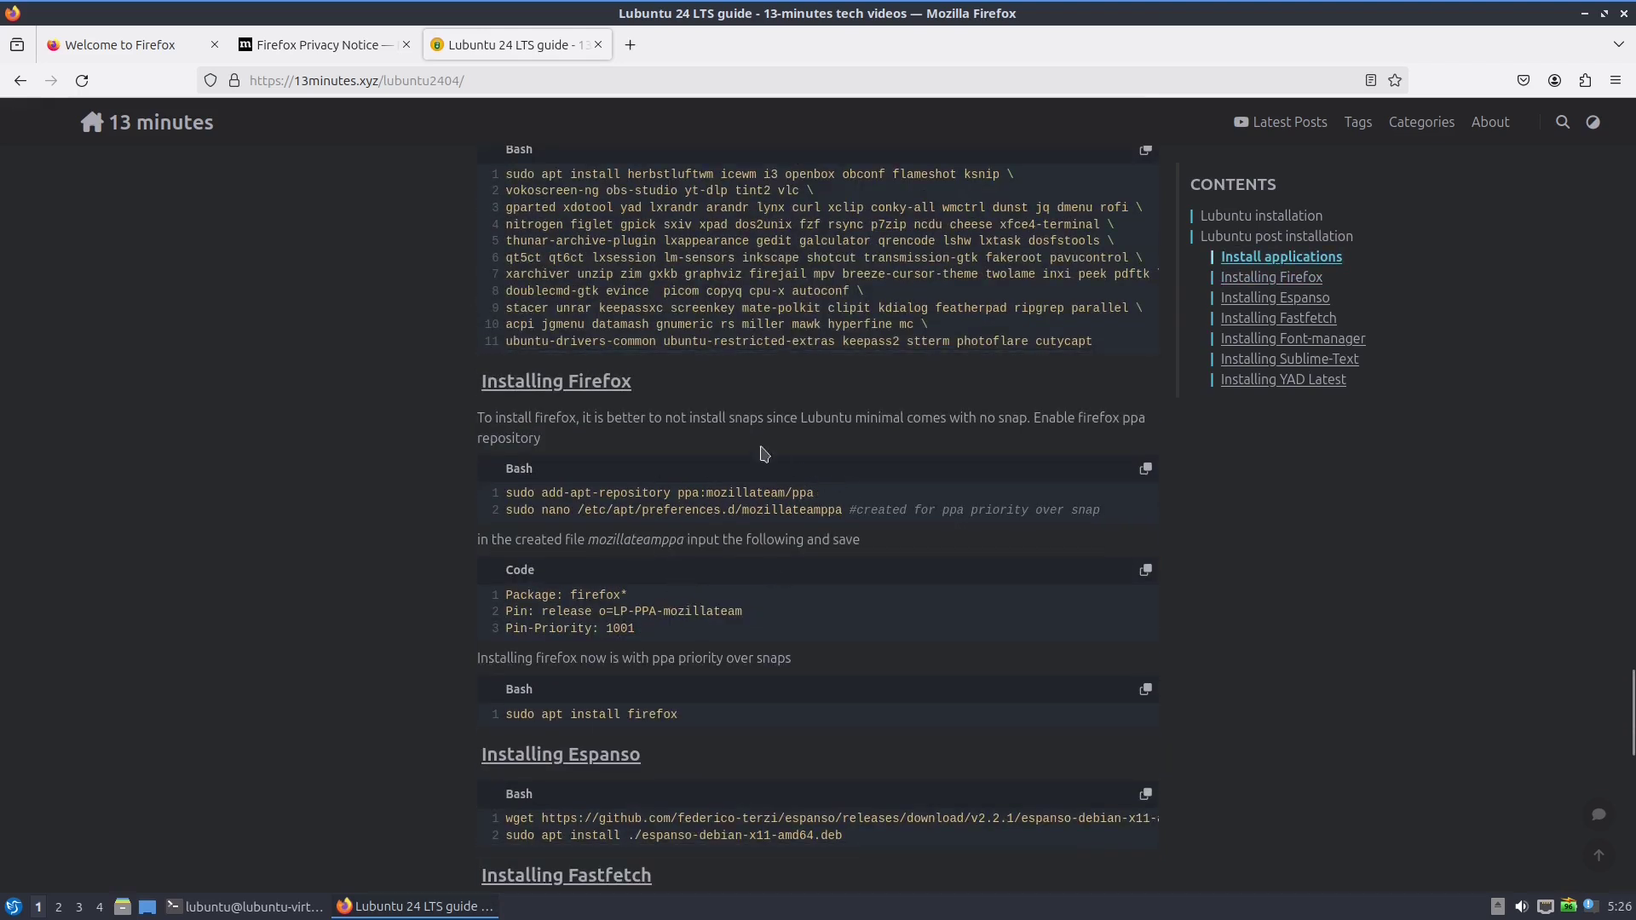
{"action": "scroll", "coordinate": [595, 393], "scroll_direction": "down", "scroll_amount": 5}
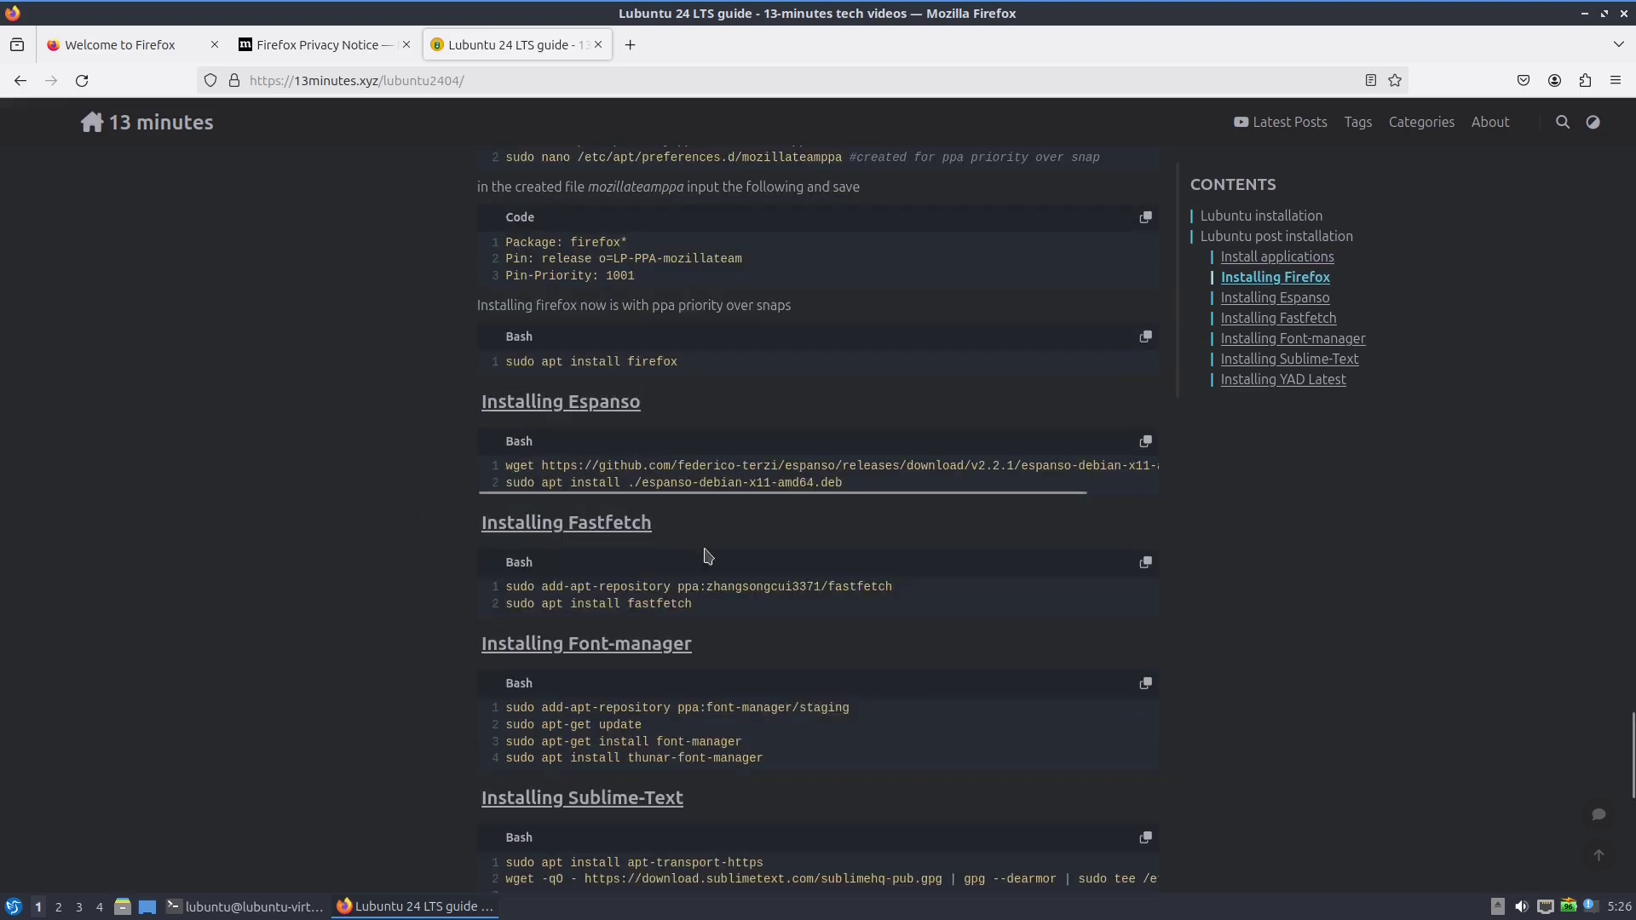
{"action": "scroll", "coordinate": [746, 576], "scroll_direction": "down", "scroll_amount": 3}
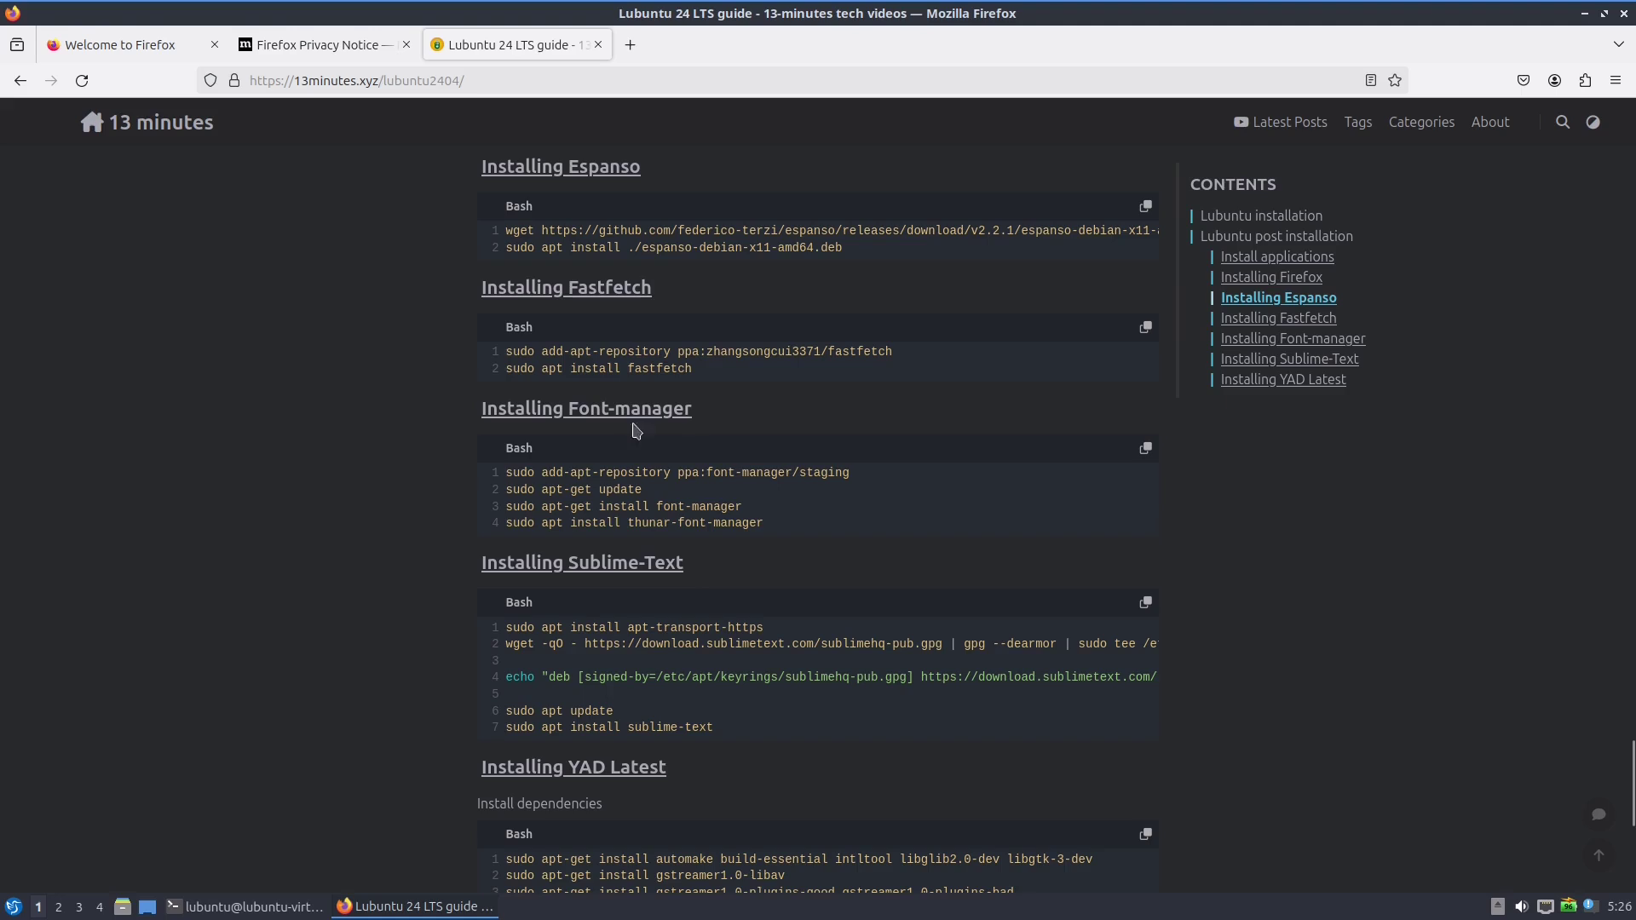
{"action": "scroll", "coordinate": [739, 503], "scroll_direction": "down", "scroll_amount": 4}
{"action": "scroll", "coordinate": [739, 503], "scroll_direction": "down", "scroll_amount": 1}
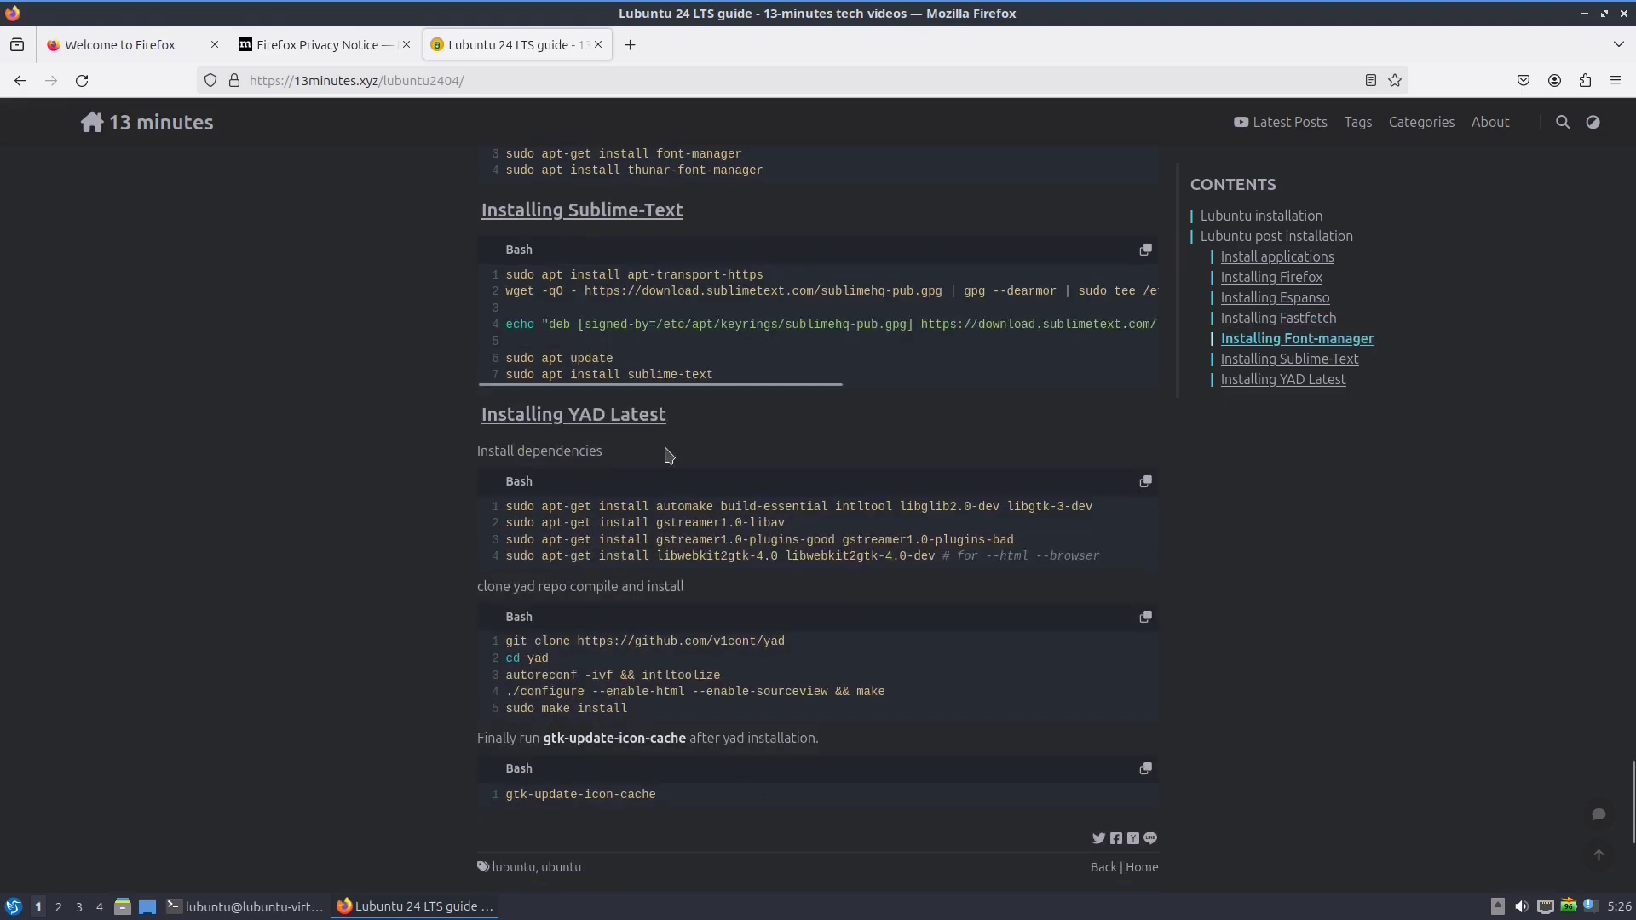
{"action": "scroll", "coordinate": [767, 640], "scroll_direction": "down", "scroll_amount": 1}
{"action": "scroll", "coordinate": [766, 641], "scroll_direction": "down", "scroll_amount": 2}
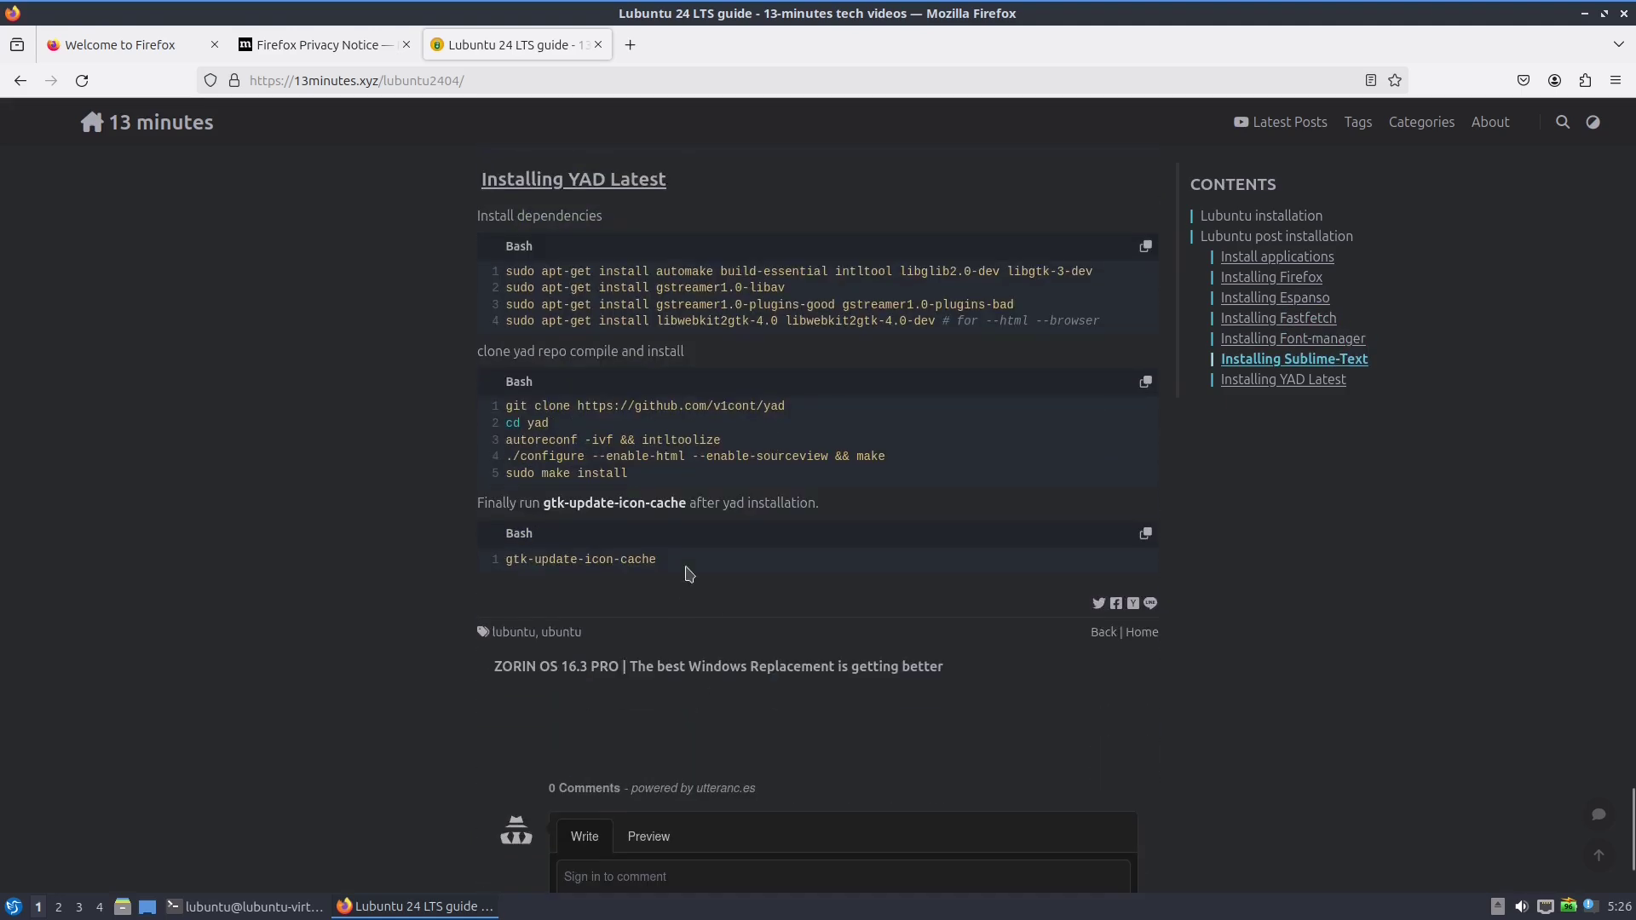
{"action": "scroll", "coordinate": [683, 600], "scroll_direction": "up", "scroll_amount": 3}
{"action": "scroll", "coordinate": [683, 574], "scroll_direction": "up", "scroll_amount": 5}
{"action": "scroll", "coordinate": [681, 569], "scroll_direction": "up", "scroll_amount": 8}
{"action": "scroll", "coordinate": [681, 568], "scroll_direction": "up", "scroll_amount": 6}
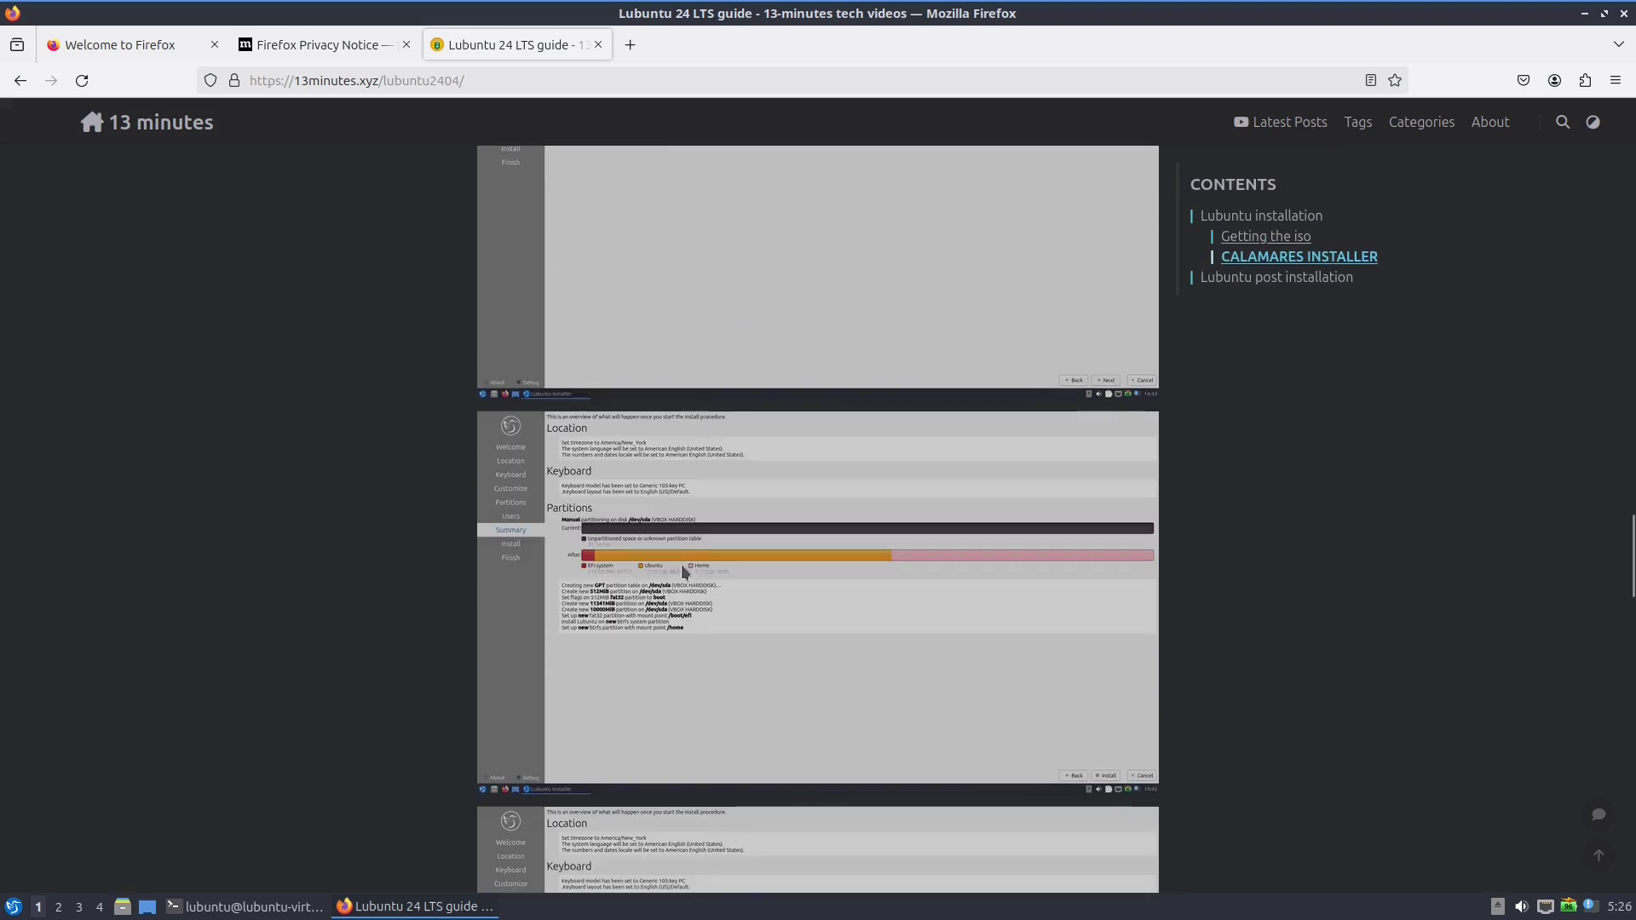
{"action": "scroll", "coordinate": [681, 569], "scroll_direction": "up", "scroll_amount": 4}
{"action": "scroll", "coordinate": [681, 569], "scroll_direction": "up", "scroll_amount": 2}
{"action": "scroll", "coordinate": [682, 568], "scroll_direction": "up", "scroll_amount": 8}
{"action": "scroll", "coordinate": [682, 569], "scroll_direction": "up", "scroll_amount": 6}
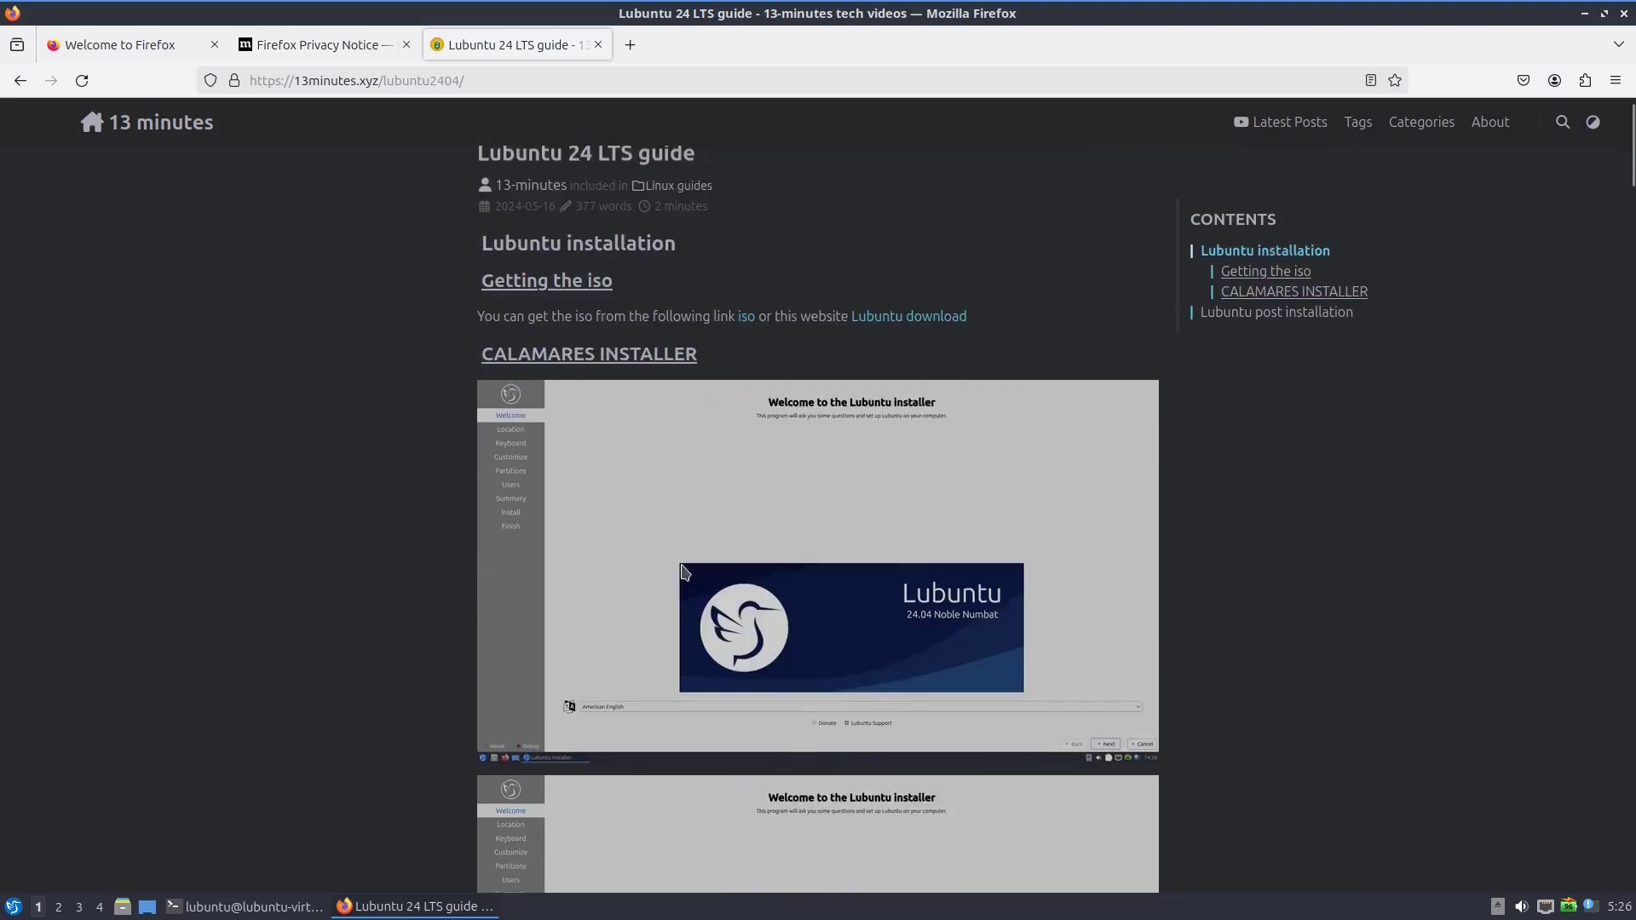
{"action": "scroll", "coordinate": [682, 572], "scroll_direction": "down", "scroll_amount": 4}
{"action": "scroll", "coordinate": [681, 573], "scroll_direction": "down", "scroll_amount": 5}
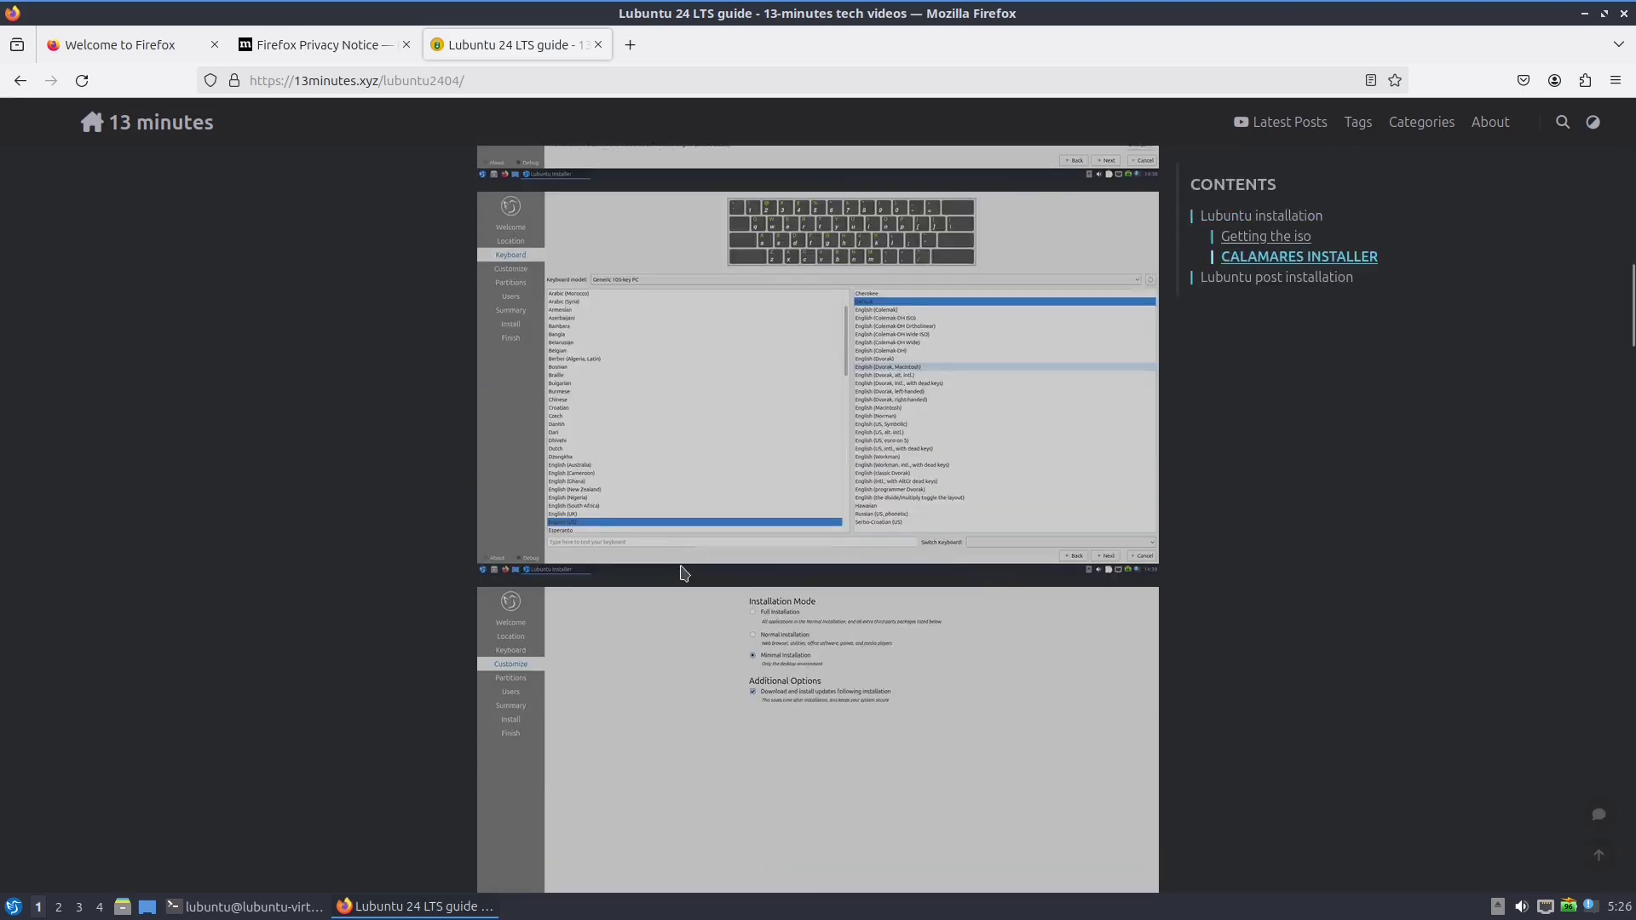
{"action": "scroll", "coordinate": [681, 573], "scroll_direction": "down", "scroll_amount": 4}
{"action": "scroll", "coordinate": [681, 573], "scroll_direction": "down", "scroll_amount": 4}
{"action": "scroll", "coordinate": [680, 567], "scroll_direction": "down", "scroll_amount": 3}
{"action": "scroll", "coordinate": [680, 567], "scroll_direction": "down", "scroll_amount": 2}
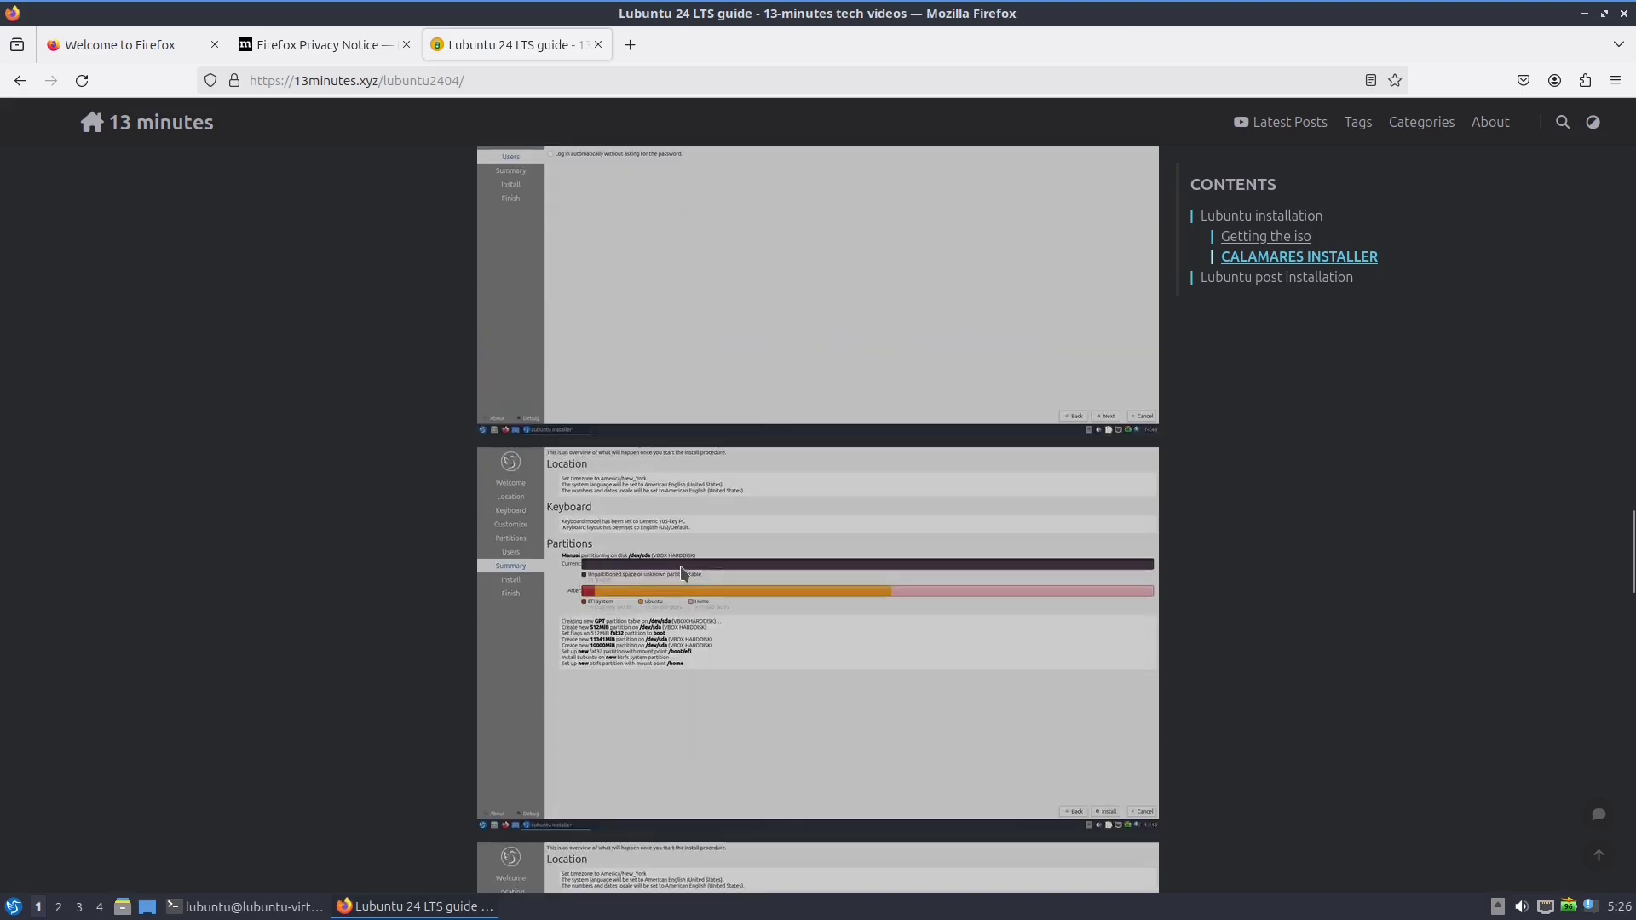
{"action": "scroll", "coordinate": [680, 567], "scroll_direction": "up", "scroll_amount": 4}
{"action": "scroll", "coordinate": [681, 567], "scroll_direction": "up", "scroll_amount": 5}
{"action": "scroll", "coordinate": [680, 567], "scroll_direction": "up", "scroll_amount": 6}
{"action": "scroll", "coordinate": [681, 567], "scroll_direction": "up", "scroll_amount": 2}
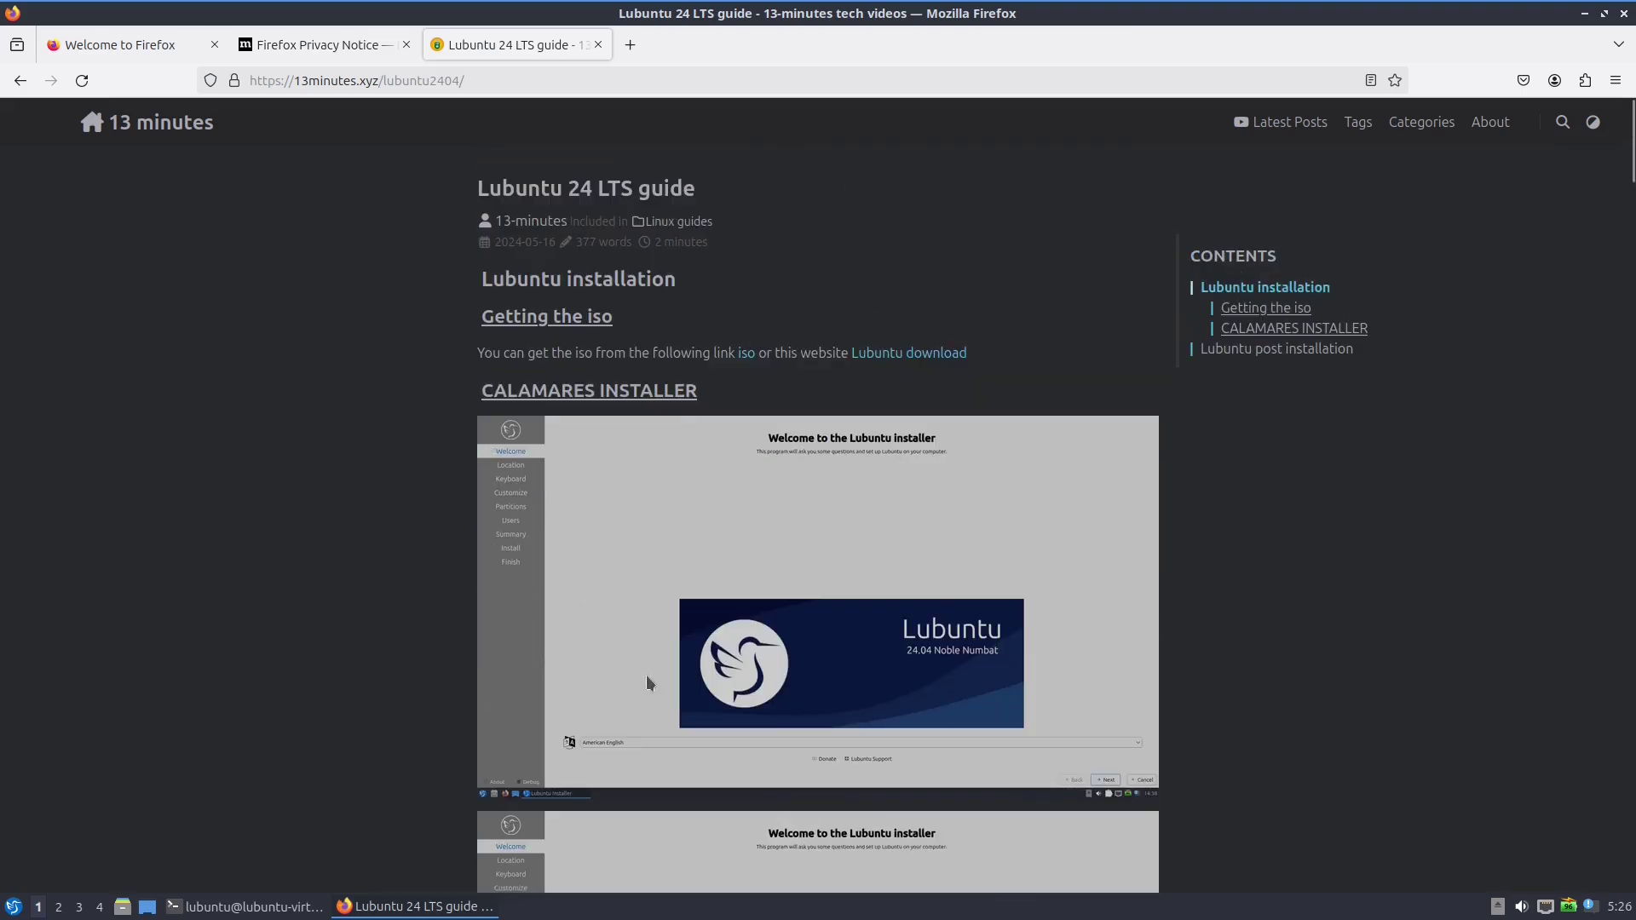
{"action": "scroll", "coordinate": [646, 675], "scroll_direction": "down", "scroll_amount": 3}
{"action": "scroll", "coordinate": [646, 674], "scroll_direction": "down", "scroll_amount": 6}
{"action": "scroll", "coordinate": [648, 674], "scroll_direction": "down", "scroll_amount": 5}
{"action": "scroll", "coordinate": [648, 674], "scroll_direction": "down", "scroll_amount": 5}
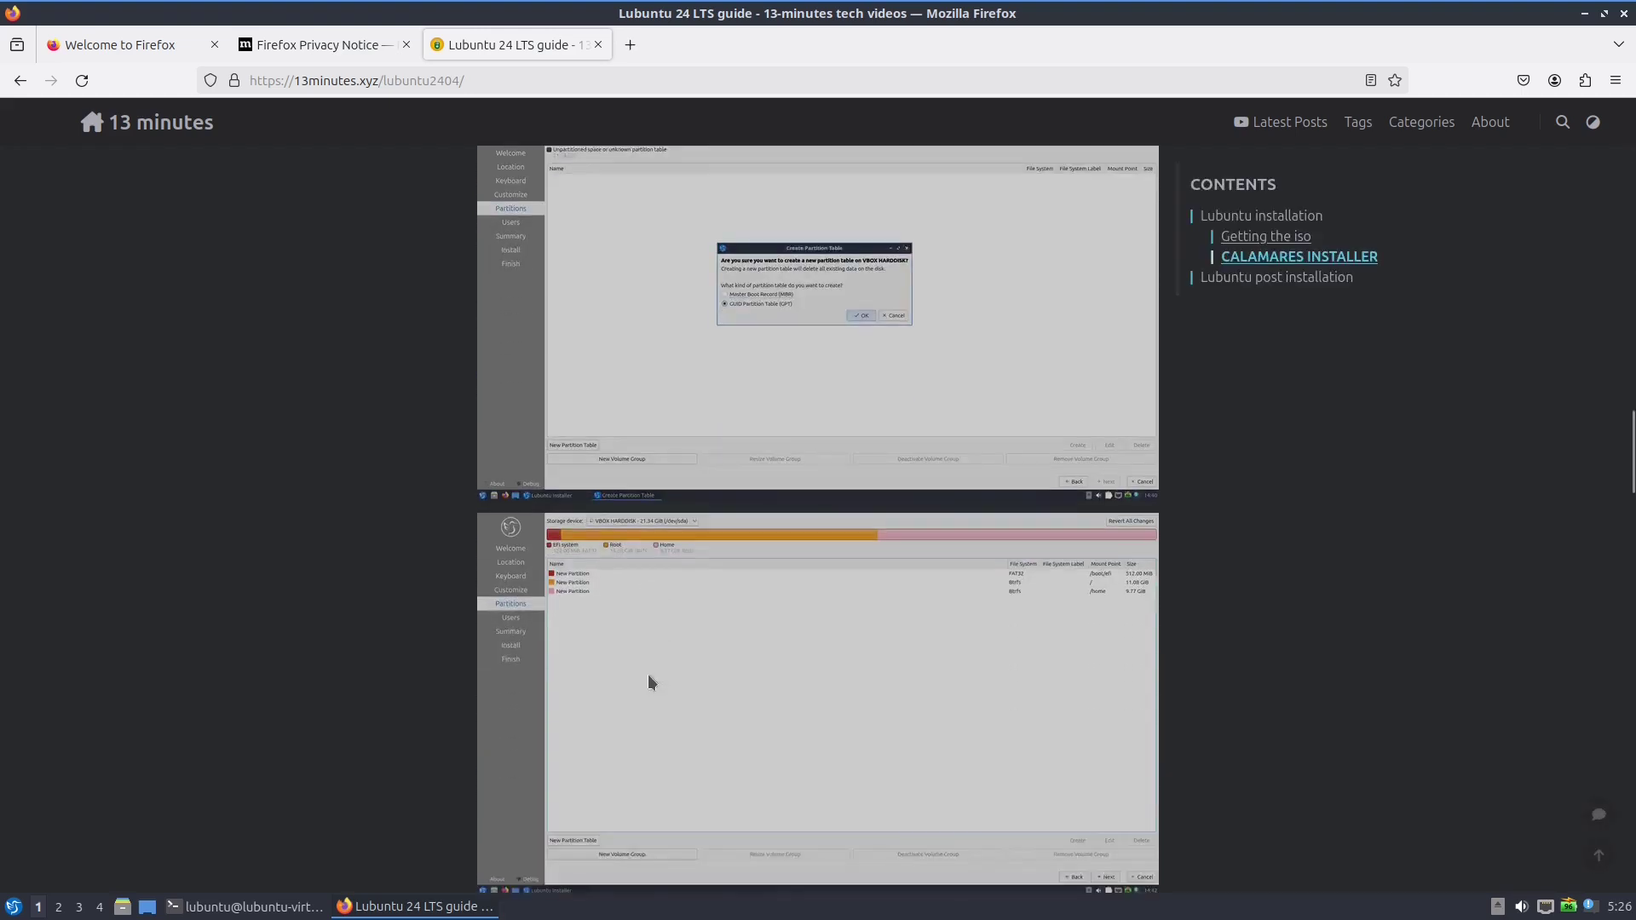
{"action": "scroll", "coordinate": [648, 674], "scroll_direction": "down", "scroll_amount": 5}
{"action": "scroll", "coordinate": [650, 678], "scroll_direction": "down", "scroll_amount": 5}
{"action": "scroll", "coordinate": [649, 674], "scroll_direction": "down", "scroll_amount": 5}
{"action": "scroll", "coordinate": [648, 675], "scroll_direction": "up", "scroll_amount": 3}
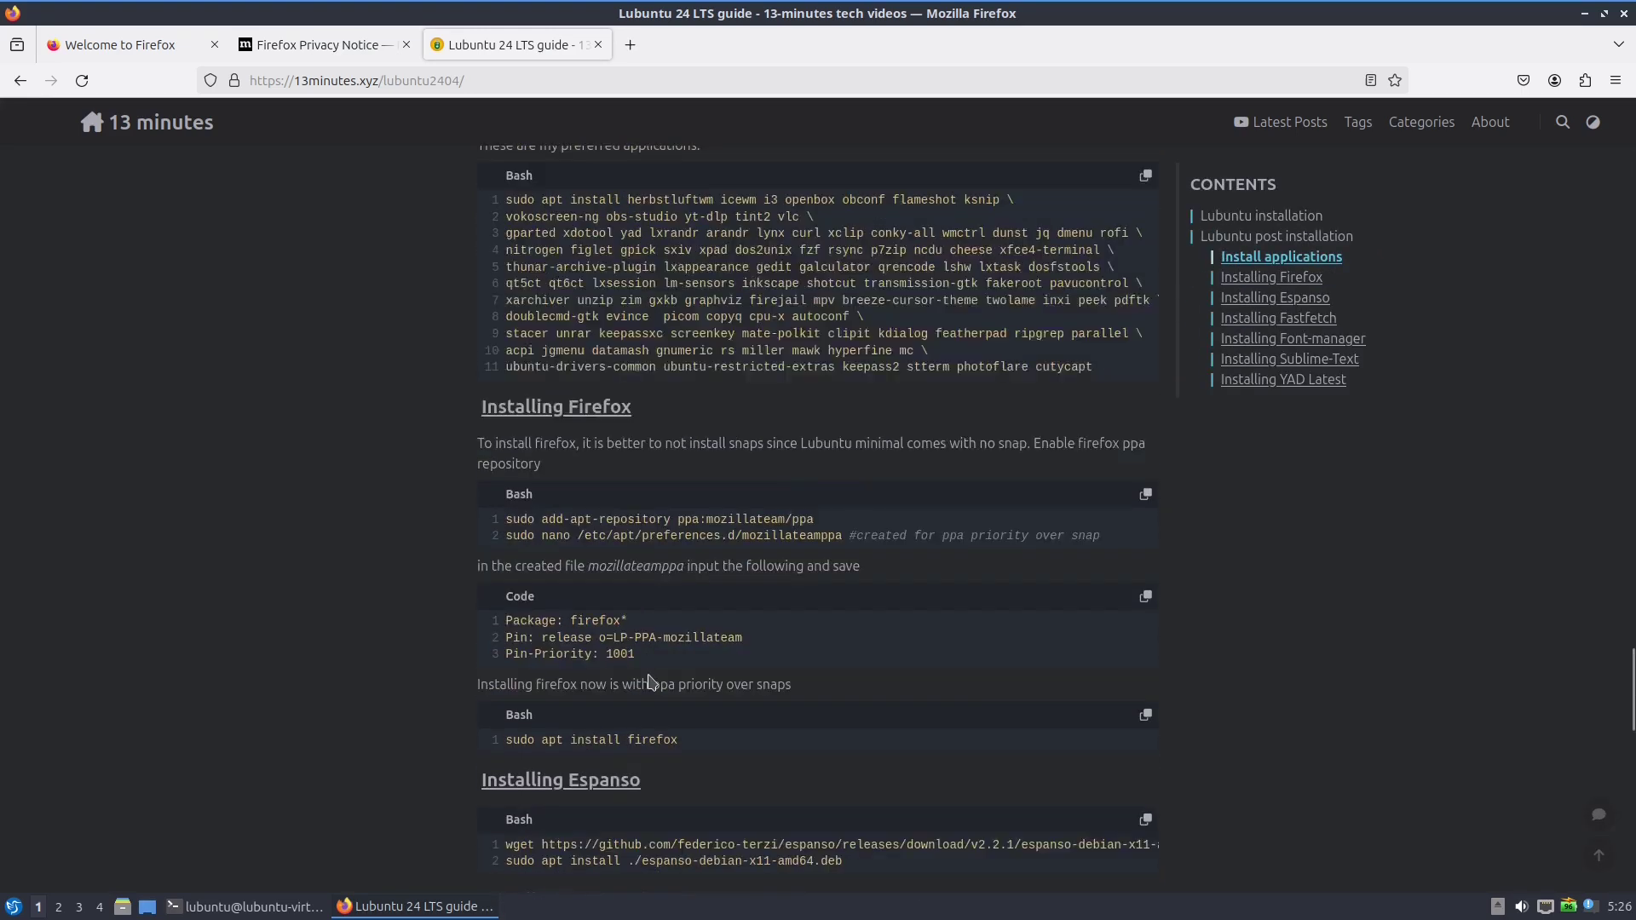
{"action": "scroll", "coordinate": [647, 677], "scroll_direction": "up", "scroll_amount": 3}
{"action": "scroll", "coordinate": [646, 684], "scroll_direction": "down", "scroll_amount": 1}
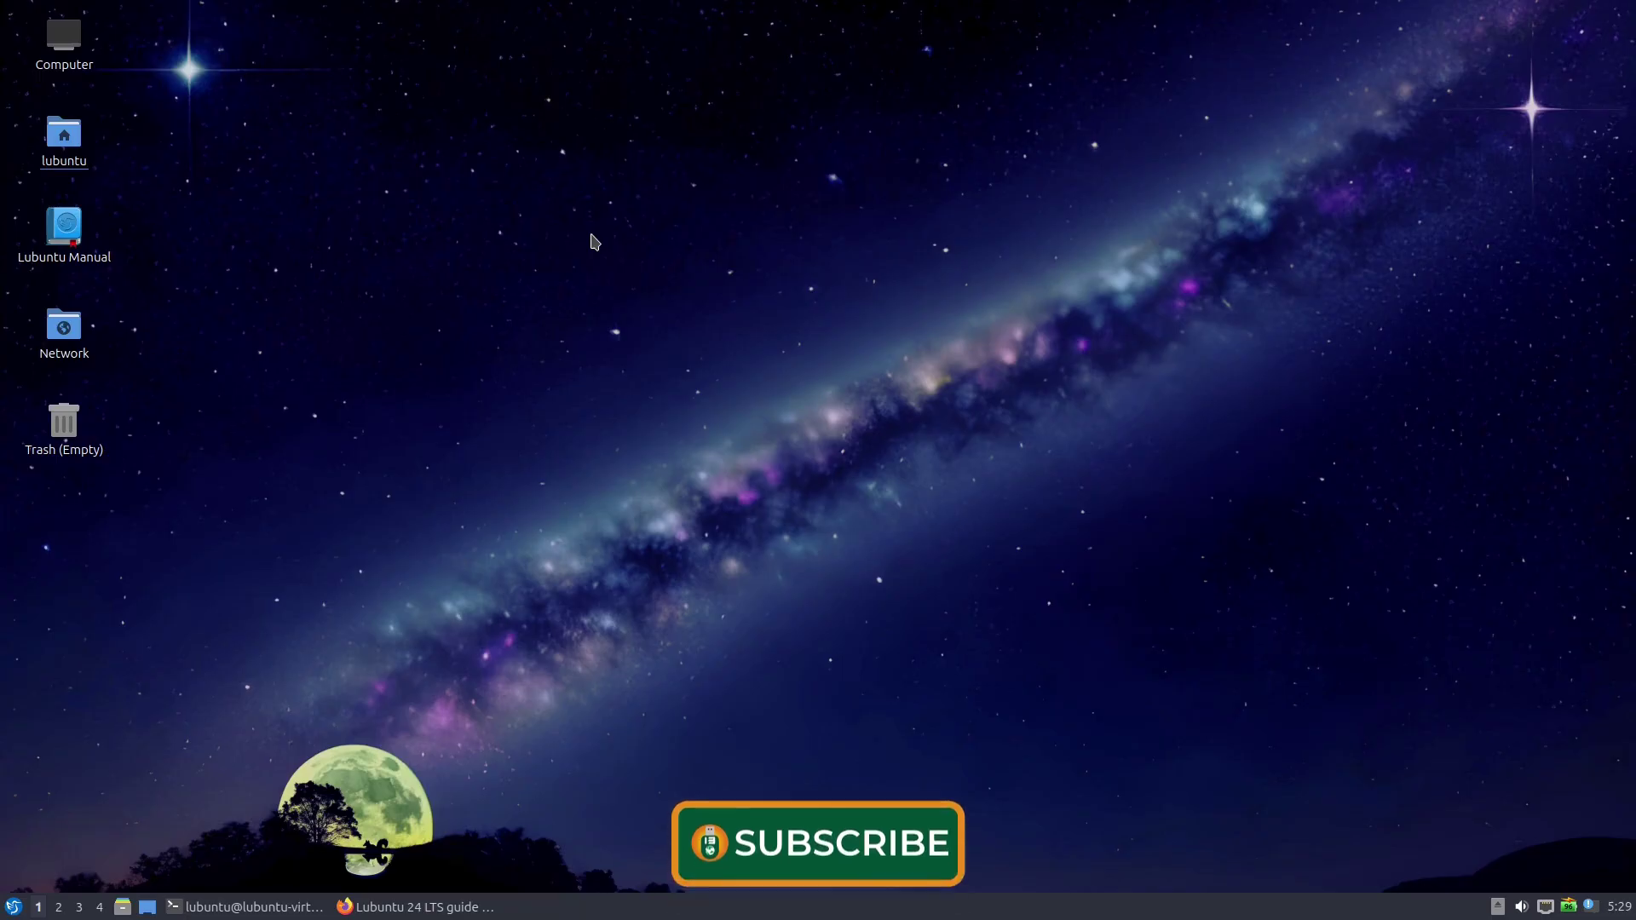
Set 2404-sddm-numbat.png as the wallpaper on Desktop Preferences' Background tab, apply, and close with OK.
{"action": "right_click", "coordinate": [622, 227]}
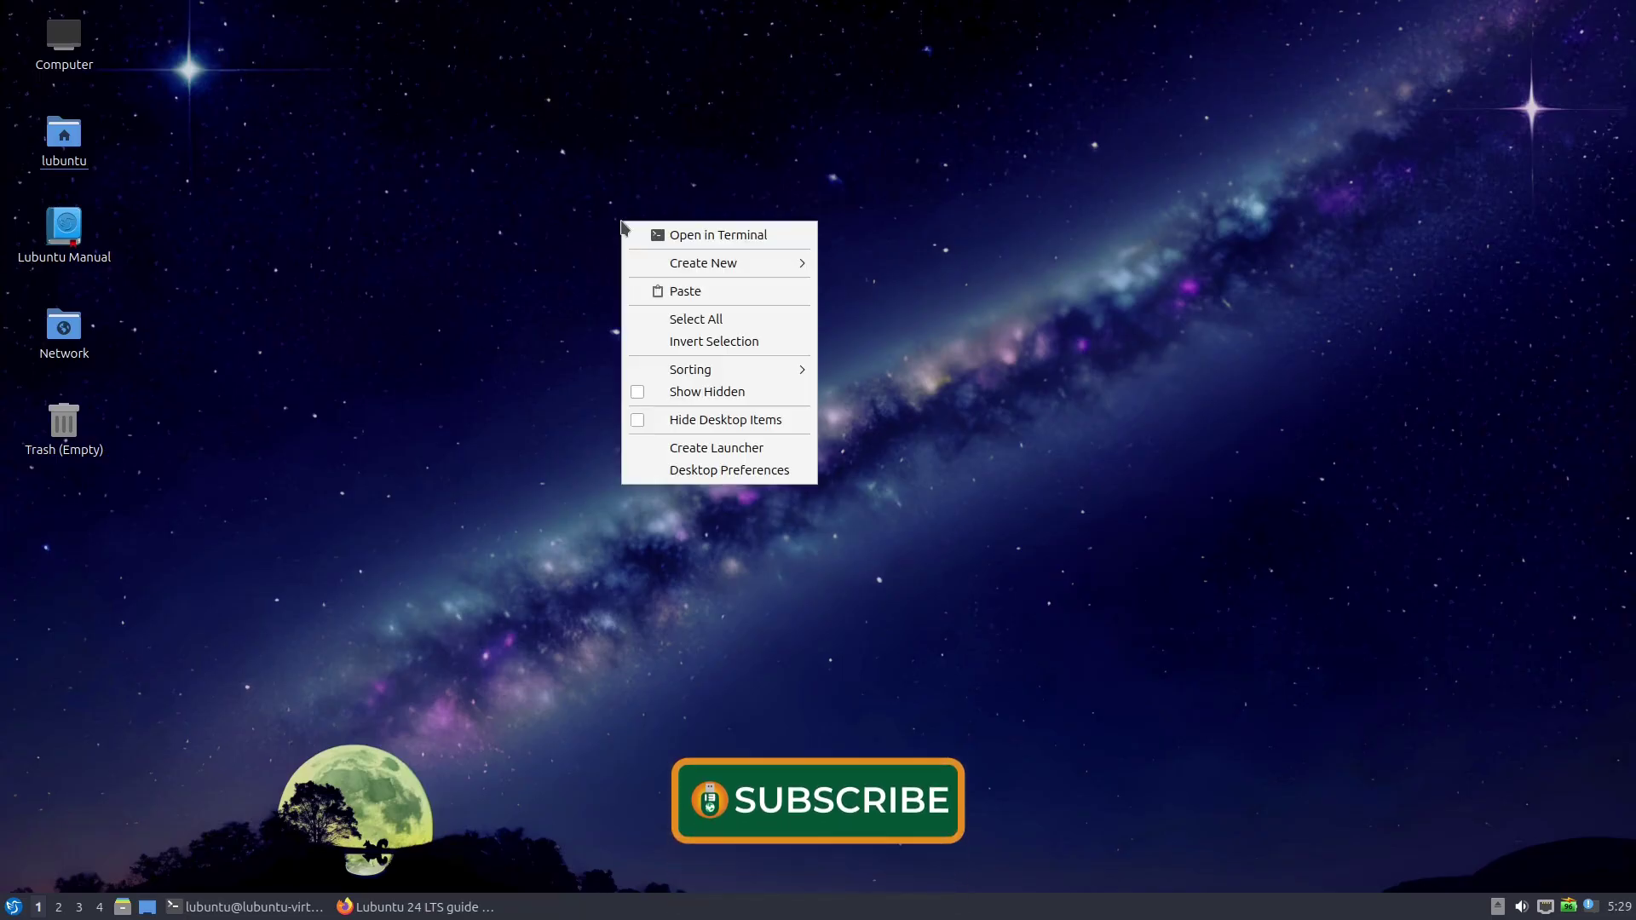
{"action": "left_click", "coordinate": [697, 470]}
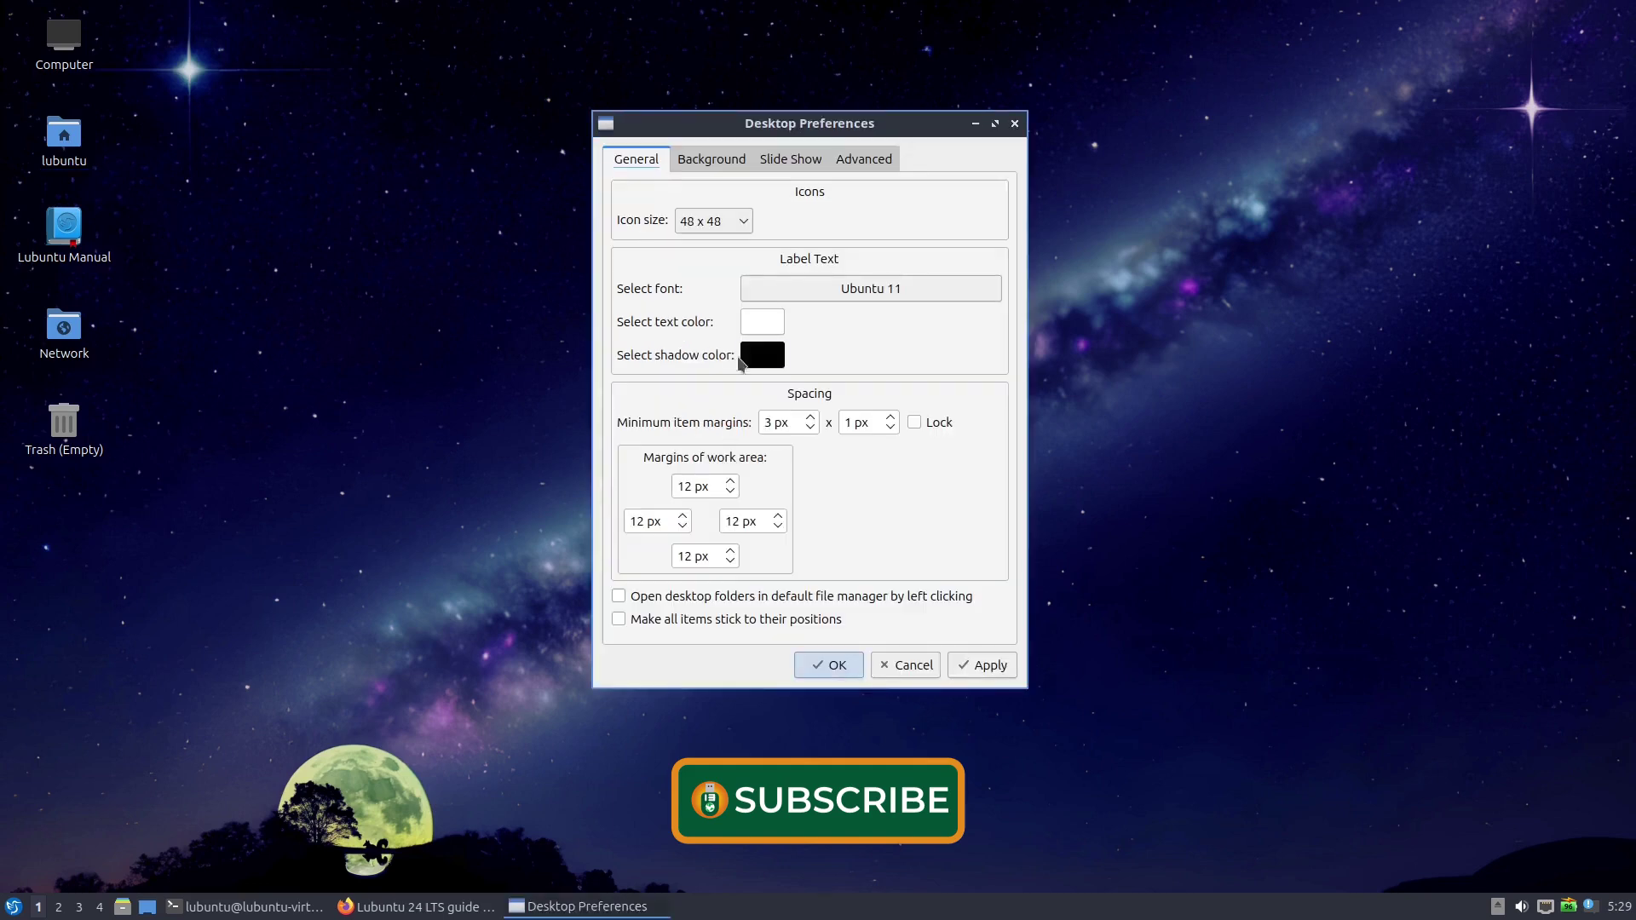
{"action": "left_click", "coordinate": [734, 159]}
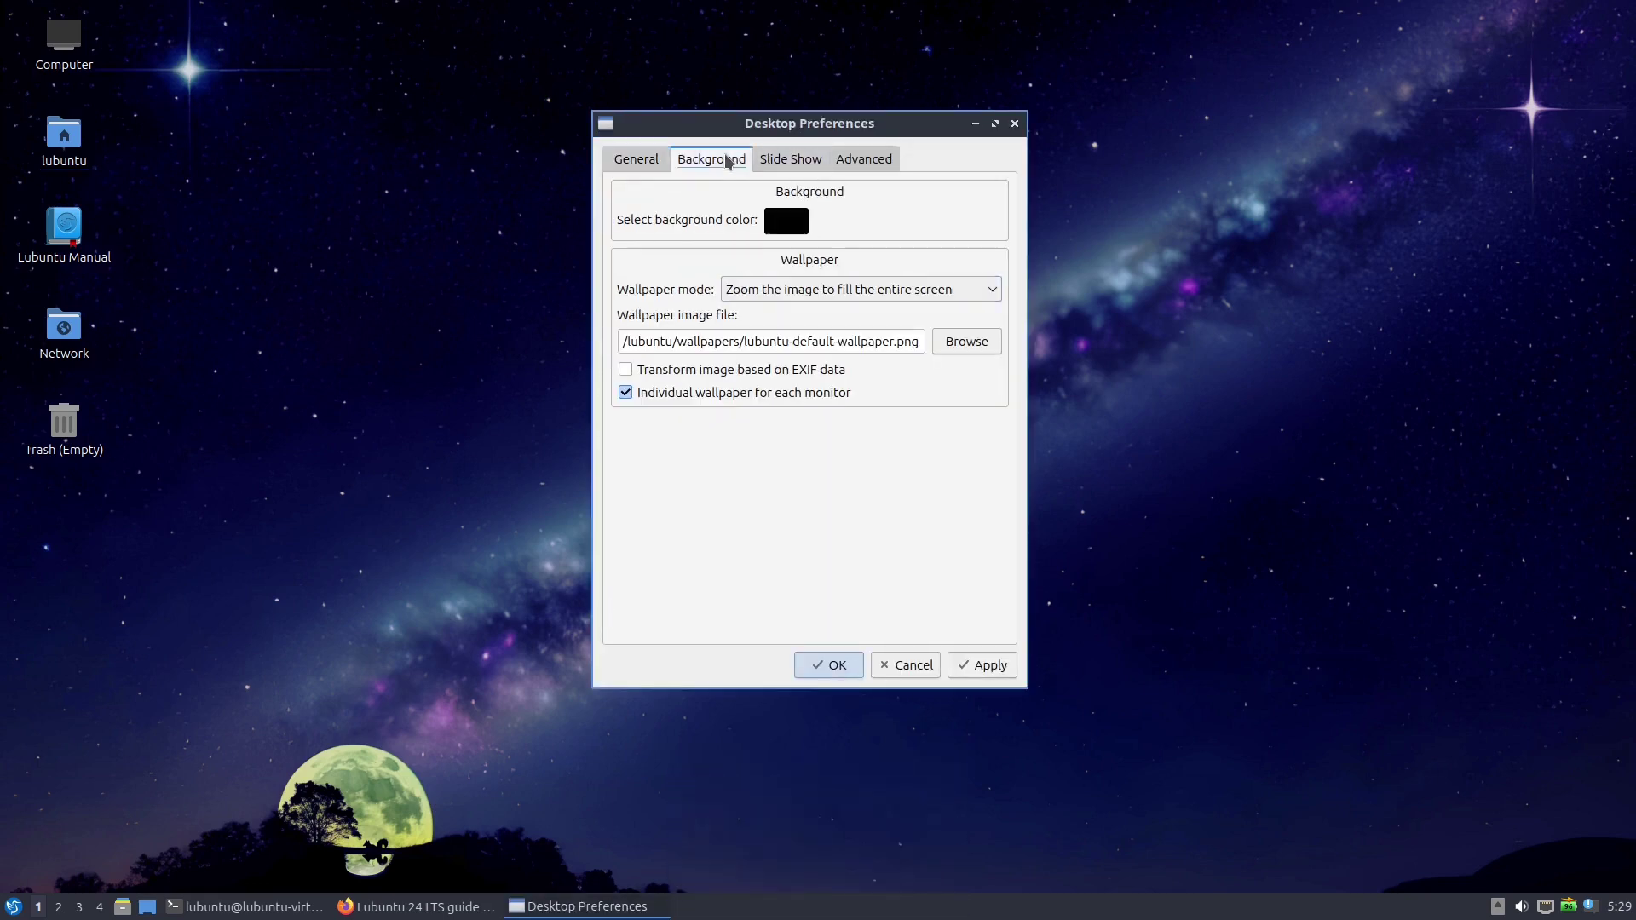
{"action": "left_click", "coordinate": [989, 346]}
{"action": "scroll", "coordinate": [906, 411], "scroll_direction": "up", "scroll_amount": 2}
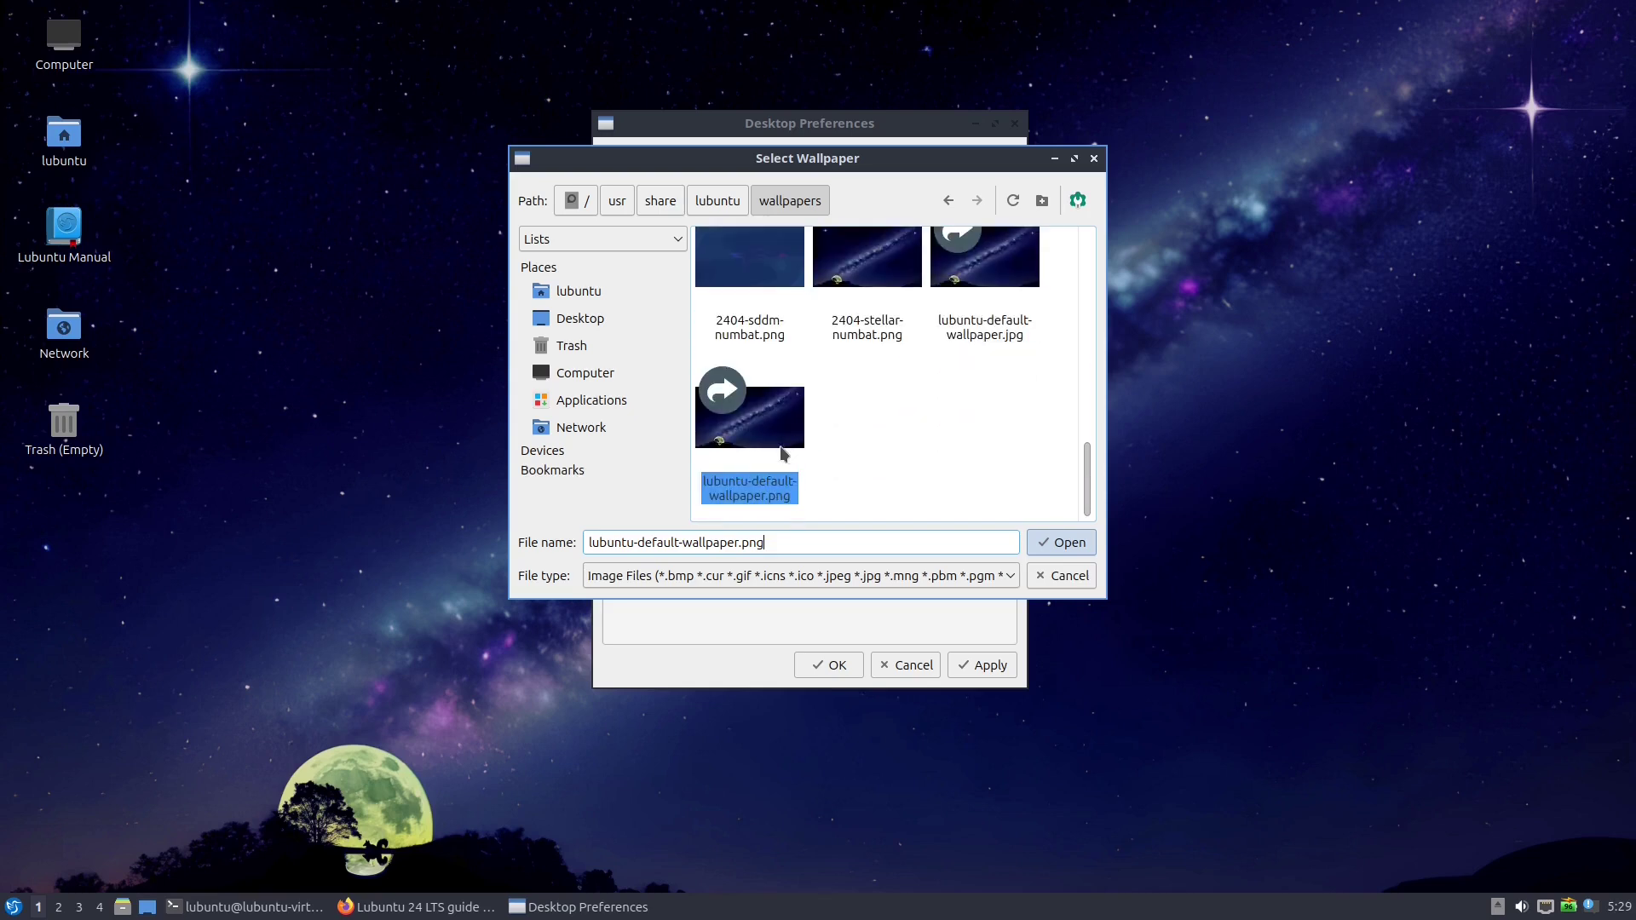
{"action": "scroll", "coordinate": [957, 441], "scroll_direction": "up", "scroll_amount": 3}
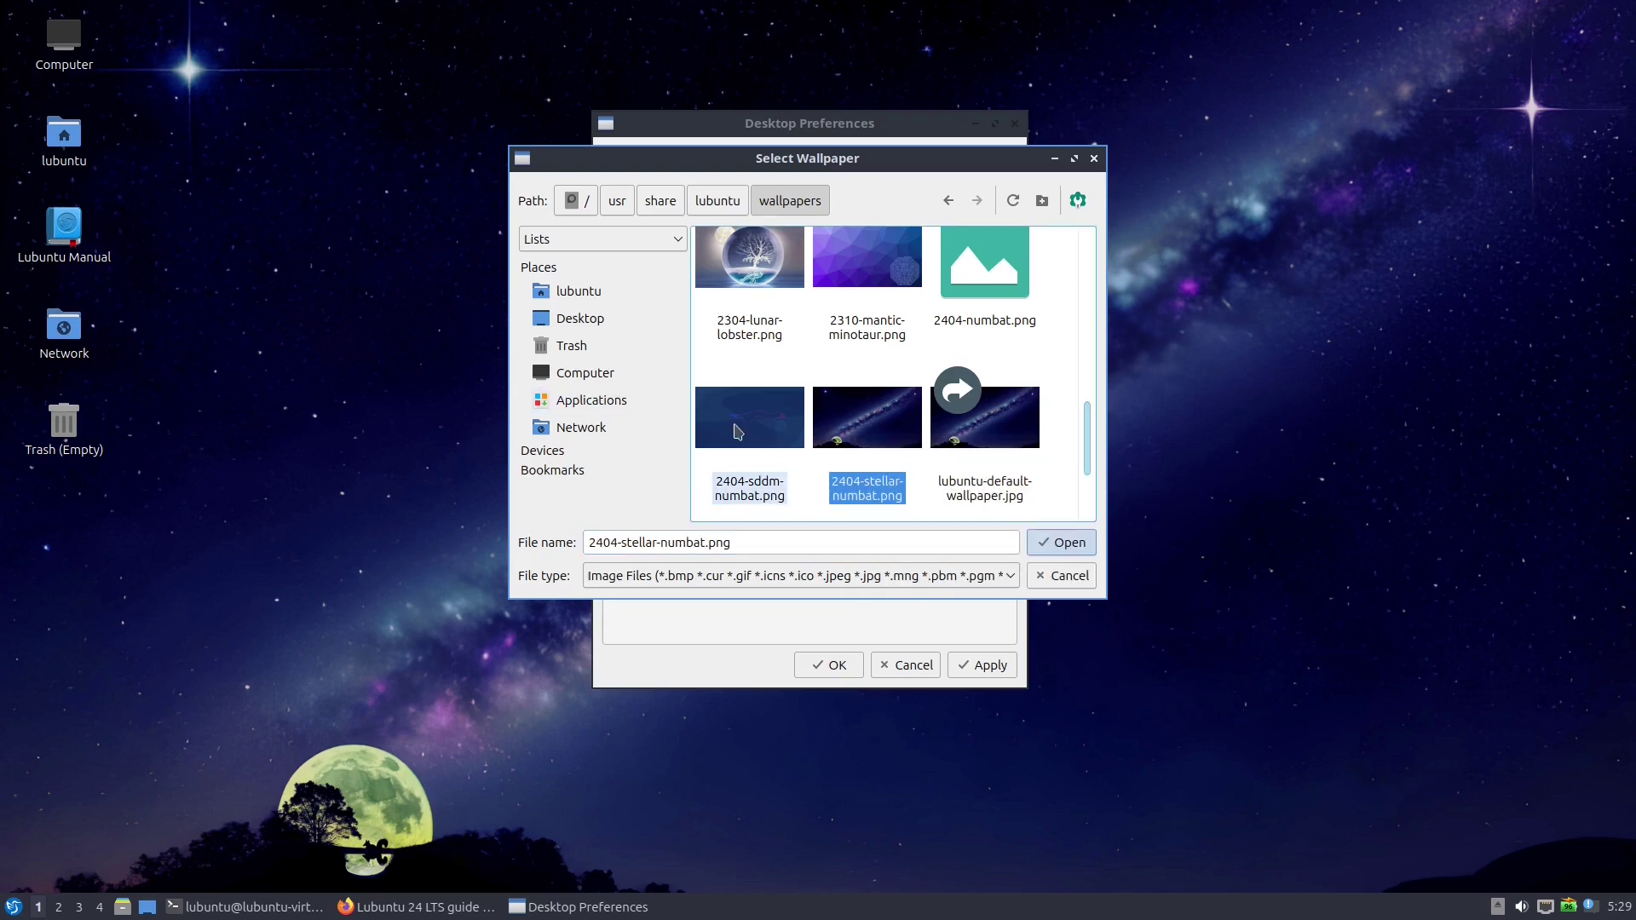
{"action": "left_click", "coordinate": [750, 422]}
{"action": "left_click", "coordinate": [1070, 543]}
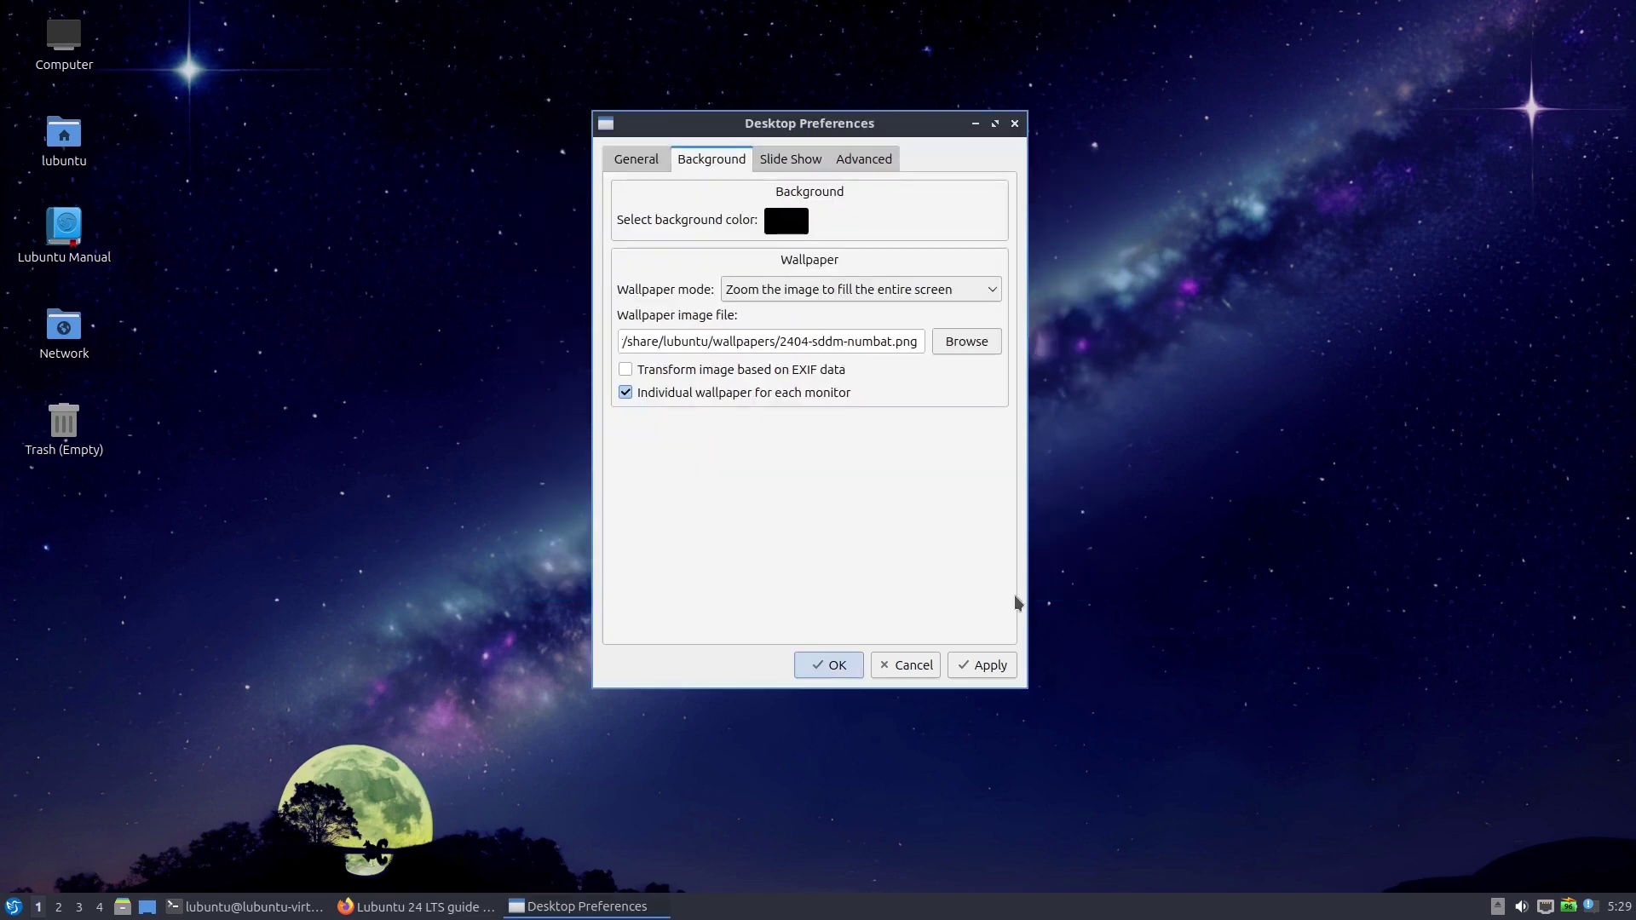
{"action": "left_click", "coordinate": [989, 666]}
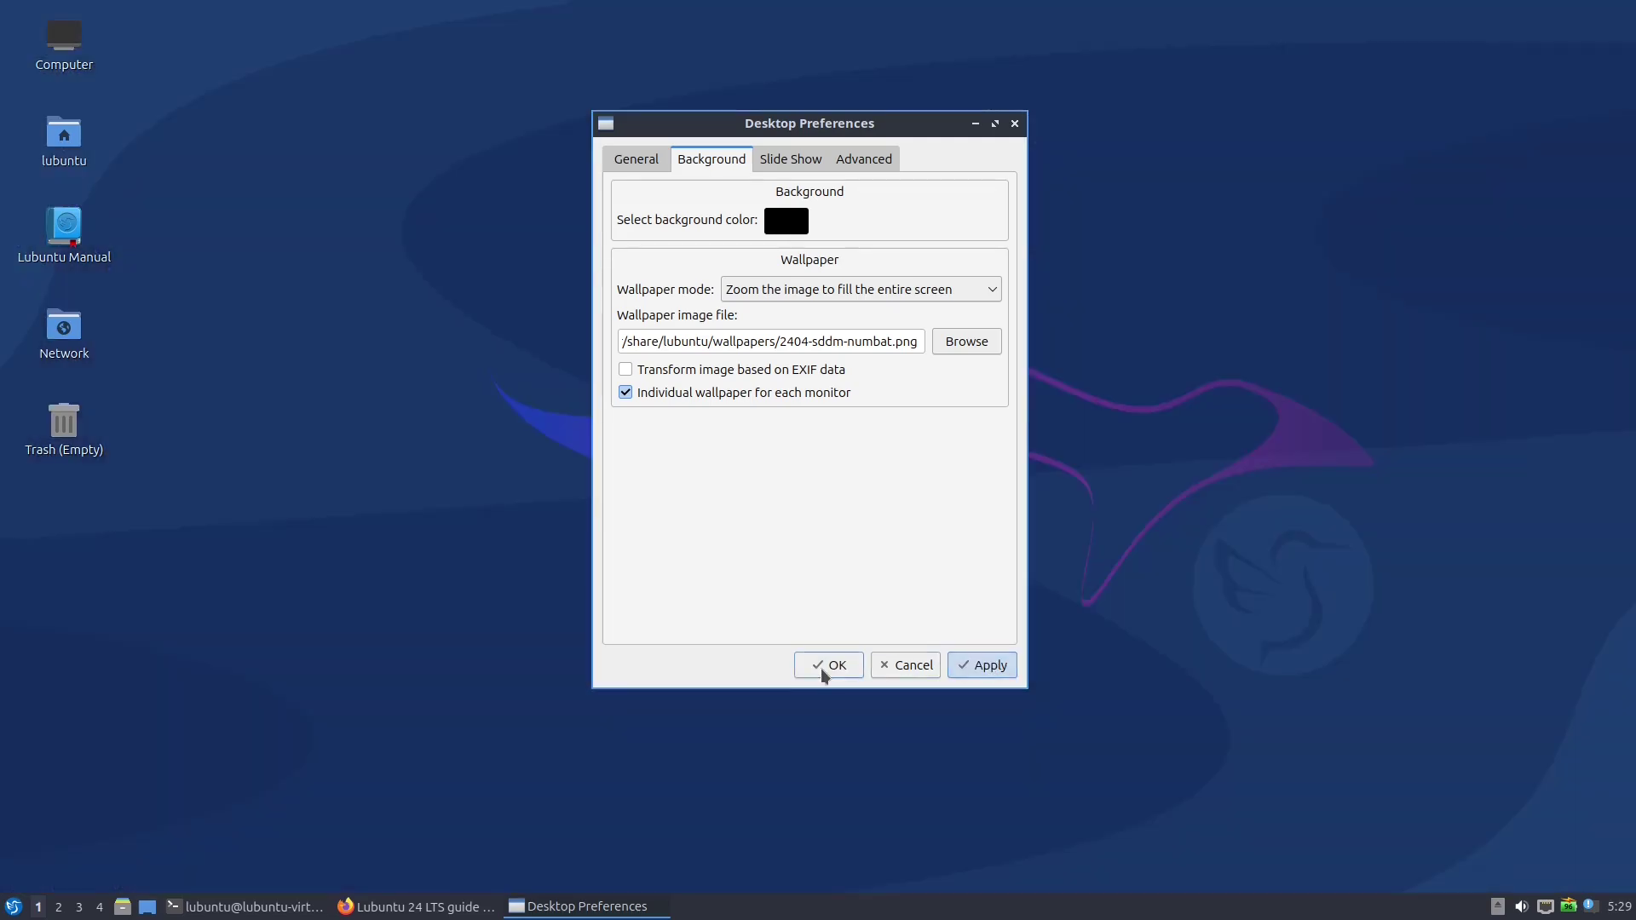
{"action": "left_click", "coordinate": [827, 666]}
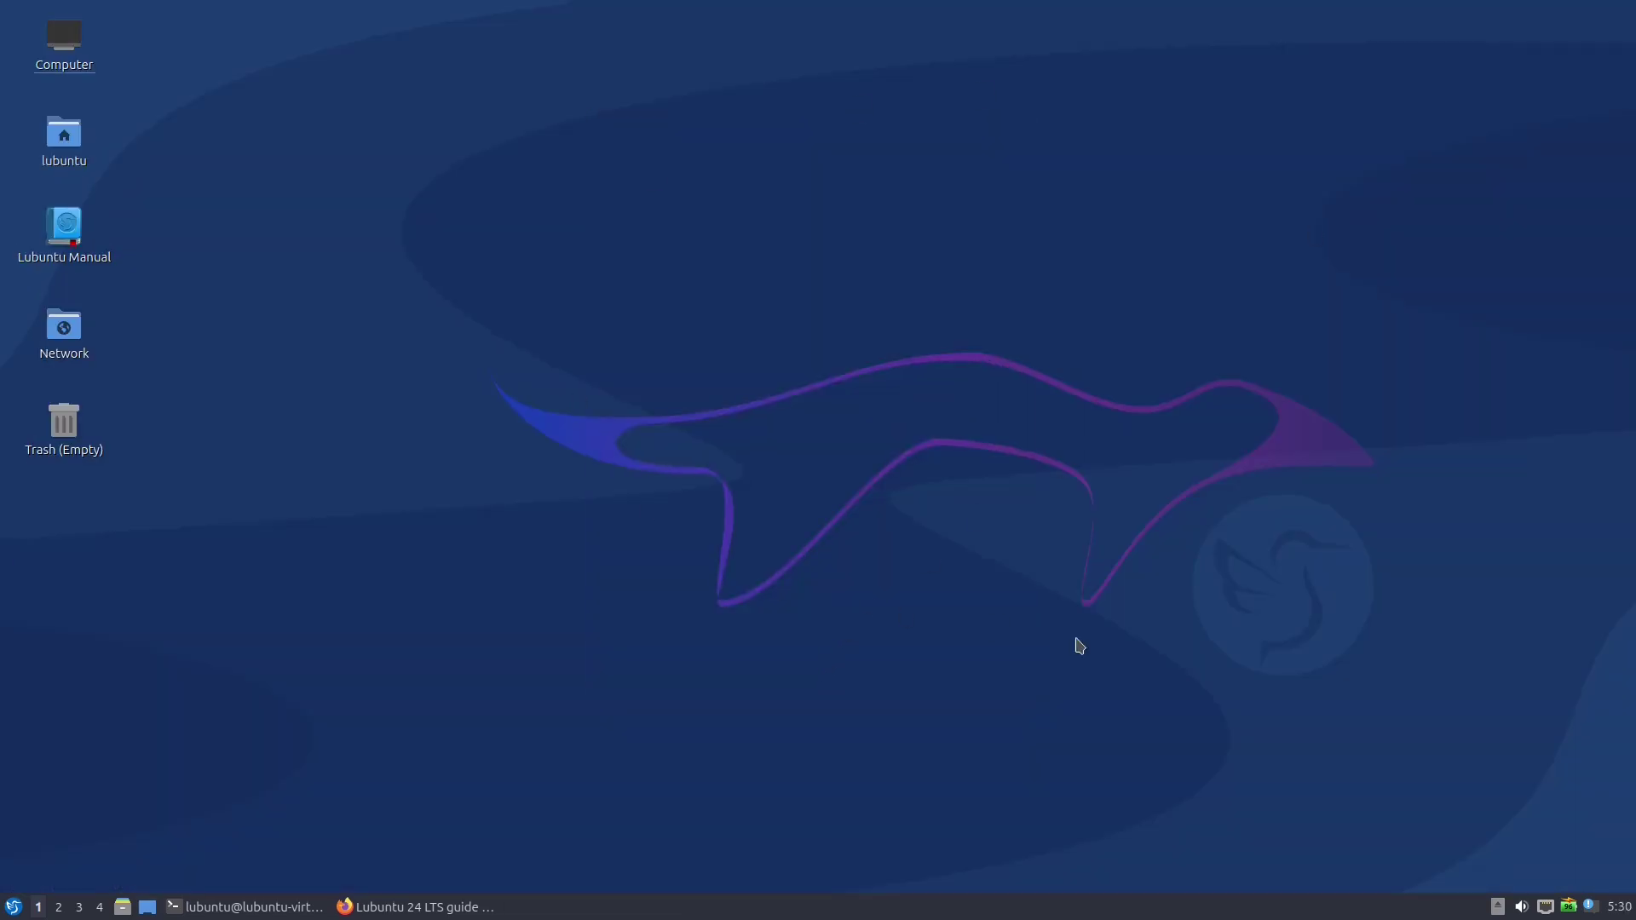